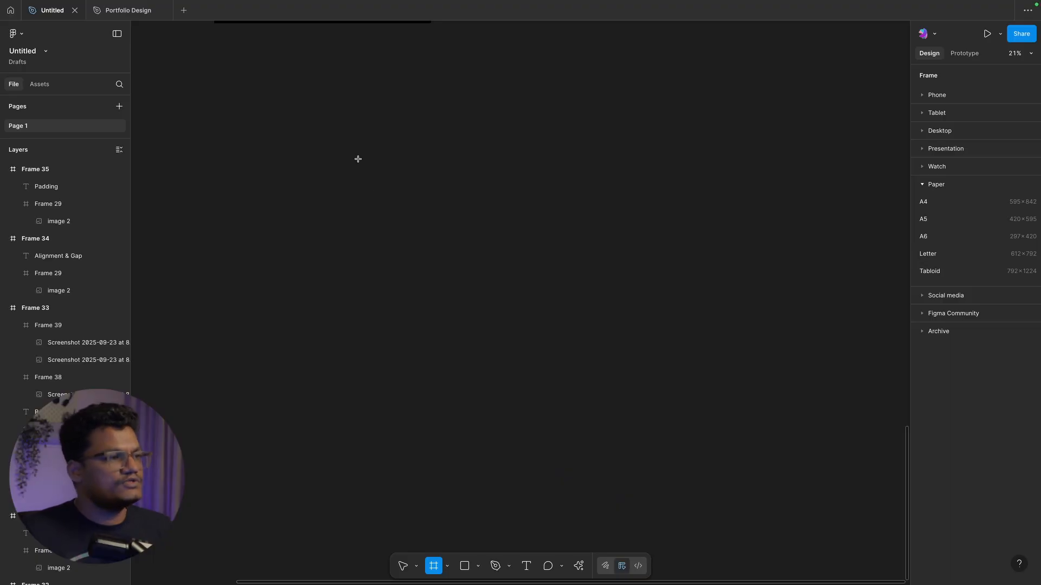
- Draw a frame about 3144 by 1676 on the empty canvas area and select it
drag(357, 159, 713, 348)
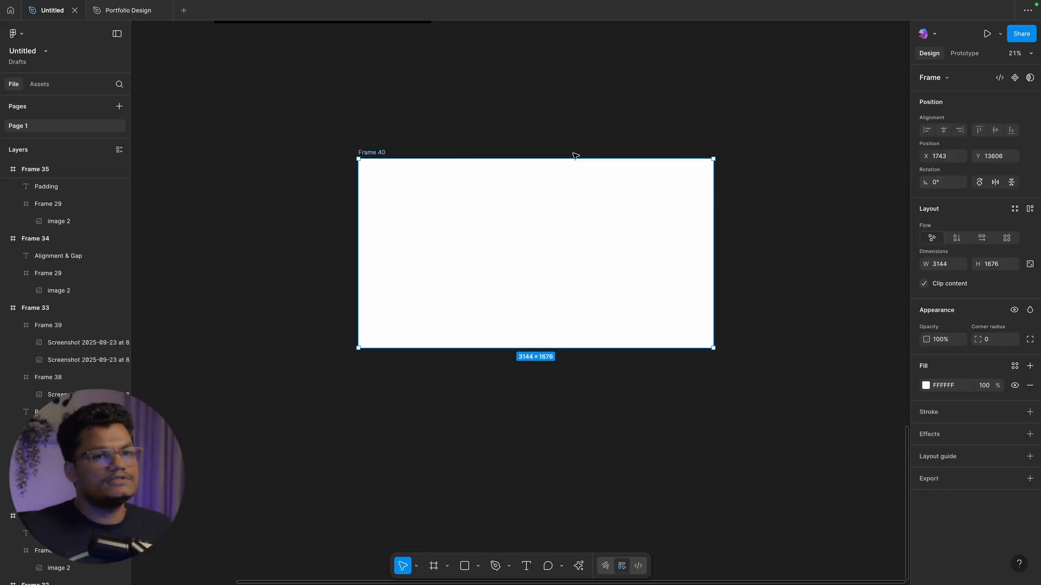
click(559, 134)
click(384, 152)
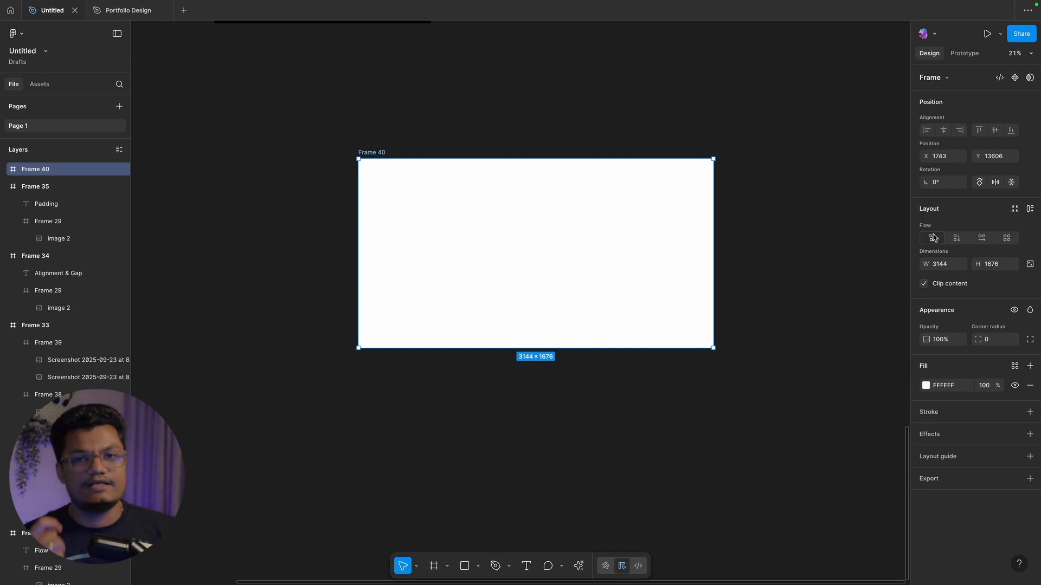
click(764, 179)
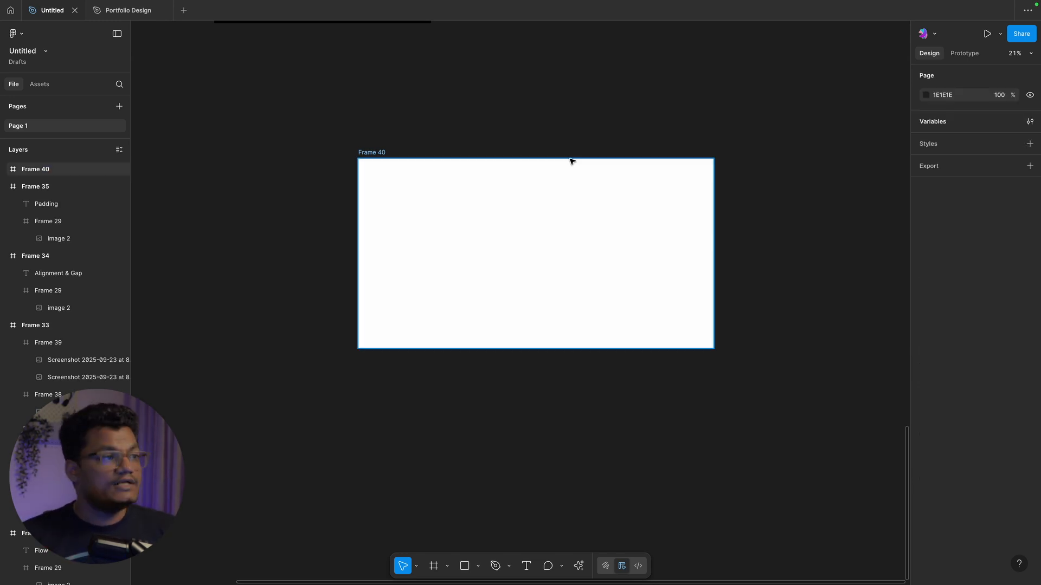
click(367, 156)
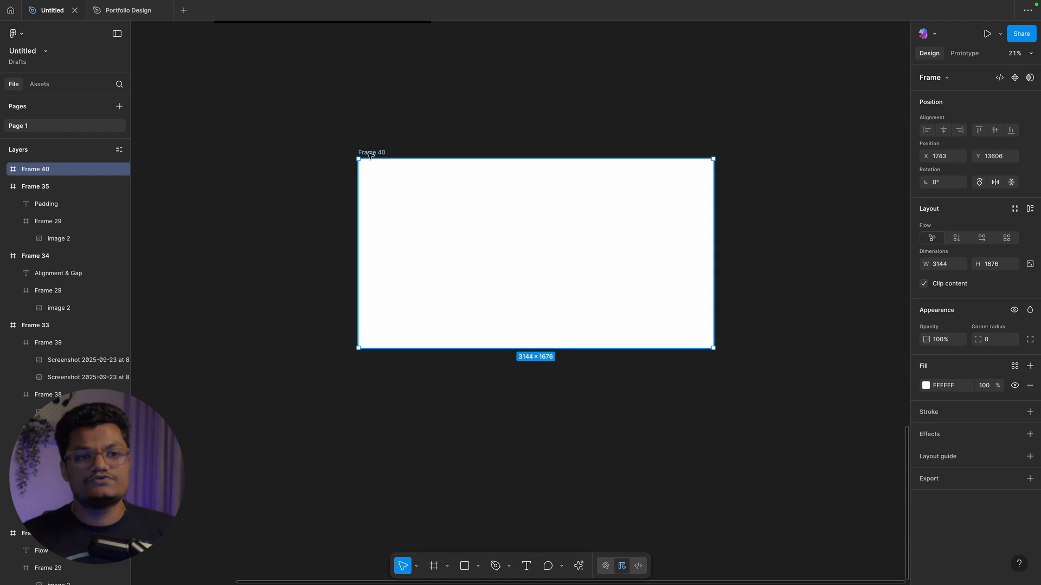
- Lock the aspect ratio of the frame's width and height
click(934, 266)
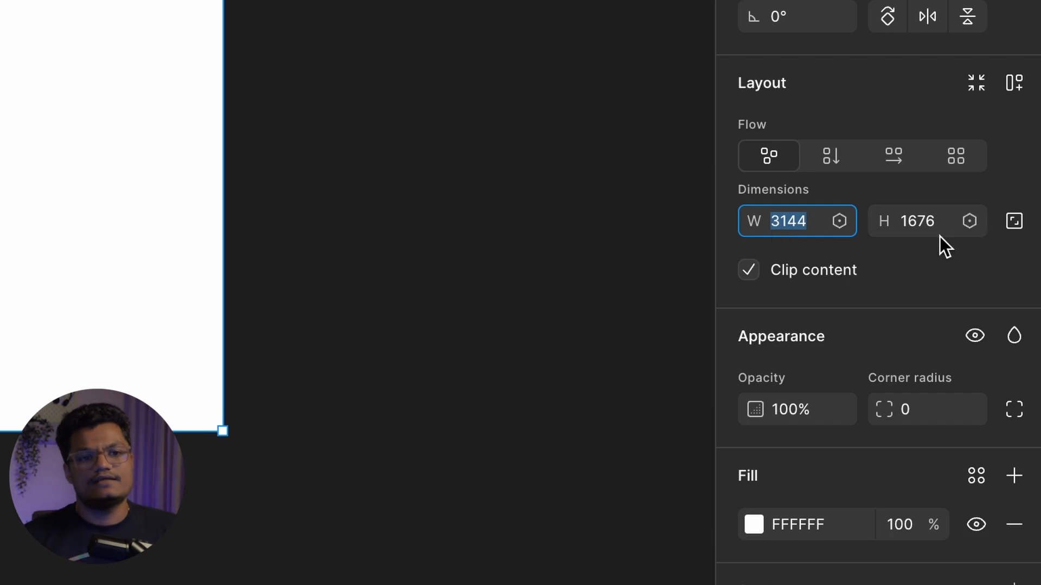
click(937, 221)
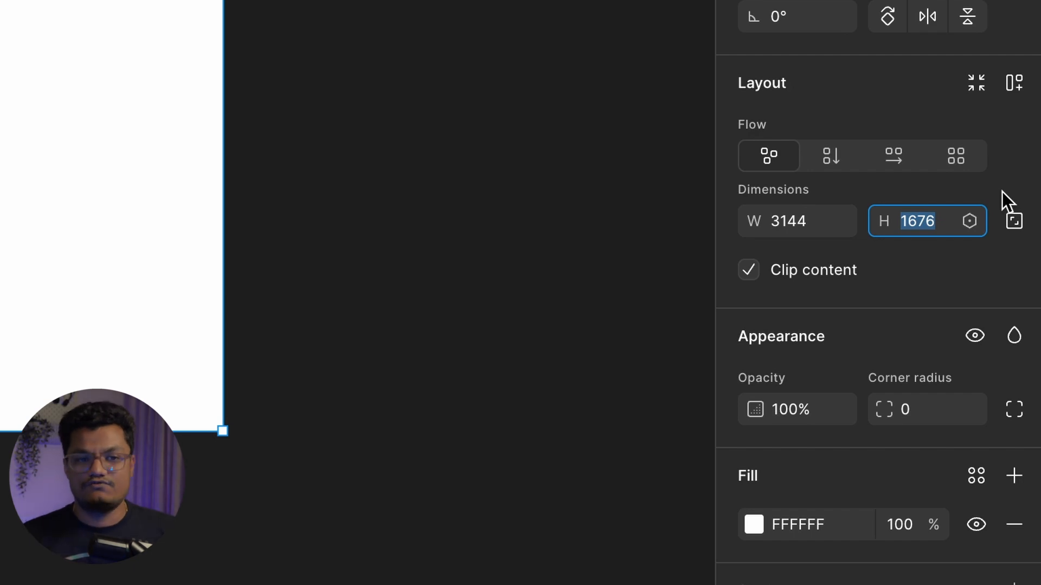
click(1014, 221)
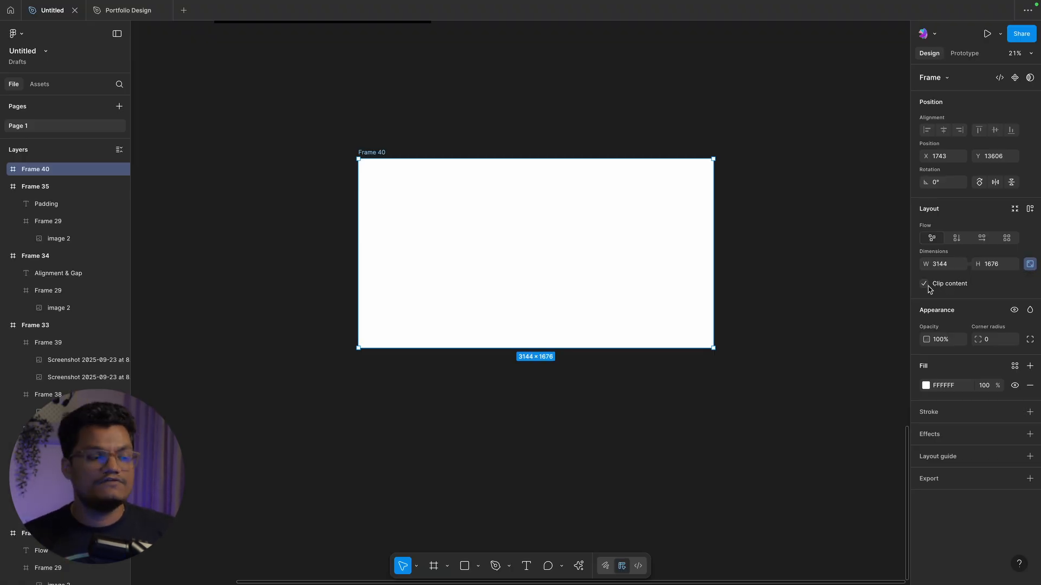
click(463, 415)
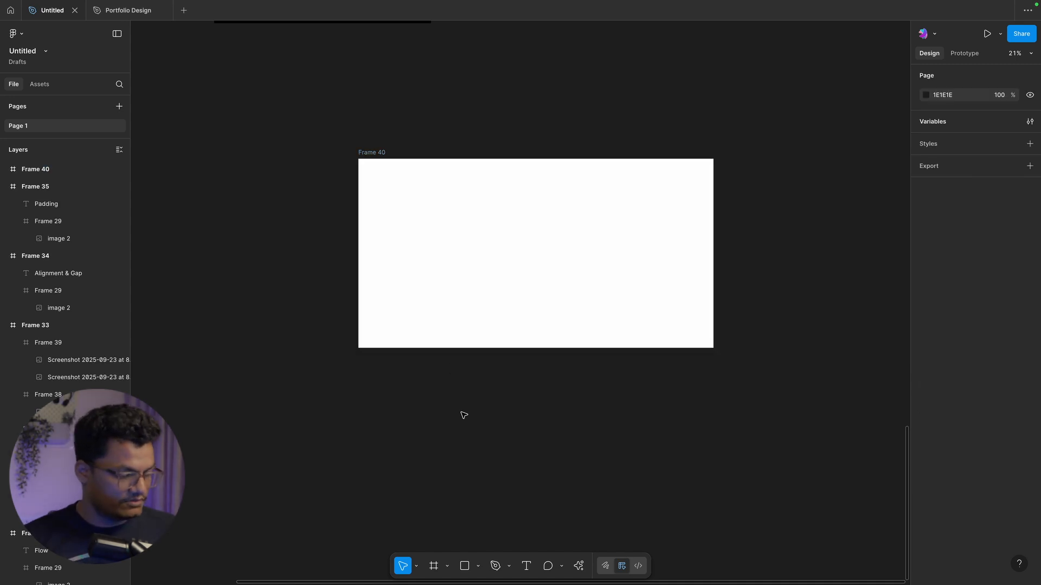
- Draw a nested frame about 2655 by 1066 extending past the white frame's edge and fill it with red FF5454
key(f)
drag(448, 194, 747, 313)
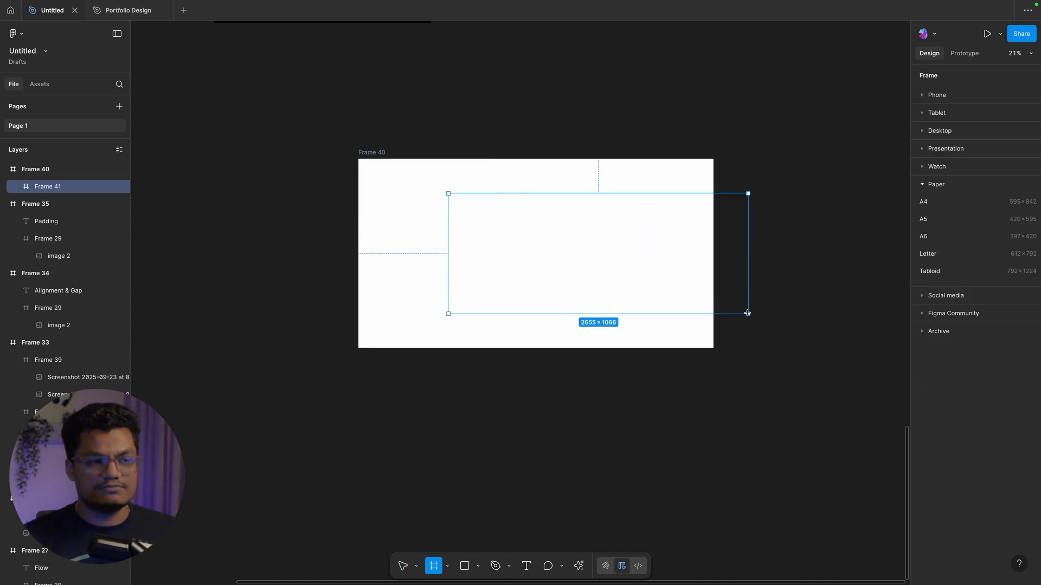
click(926, 367)
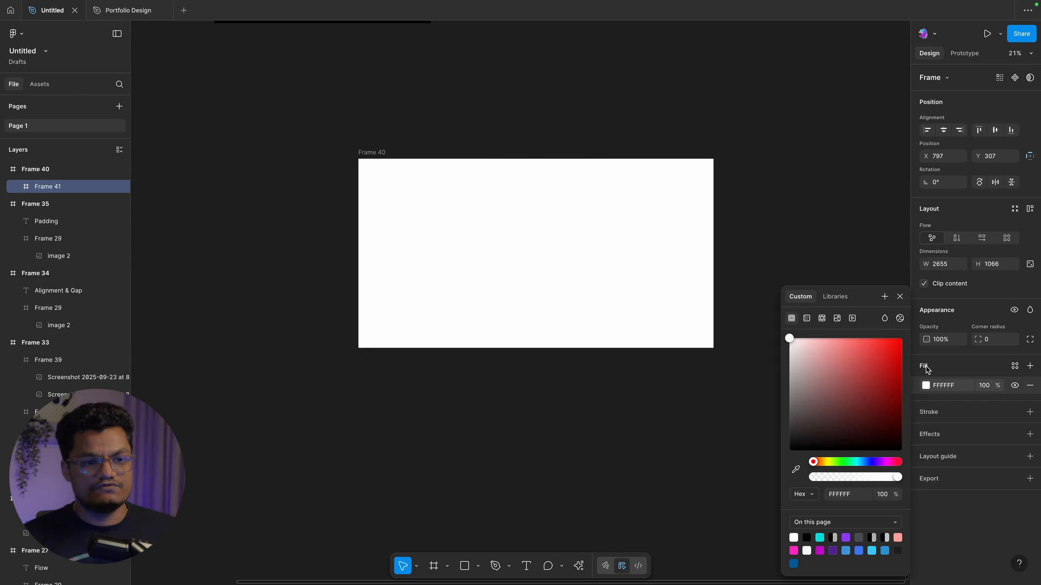
drag(864, 376, 864, 339)
click(815, 223)
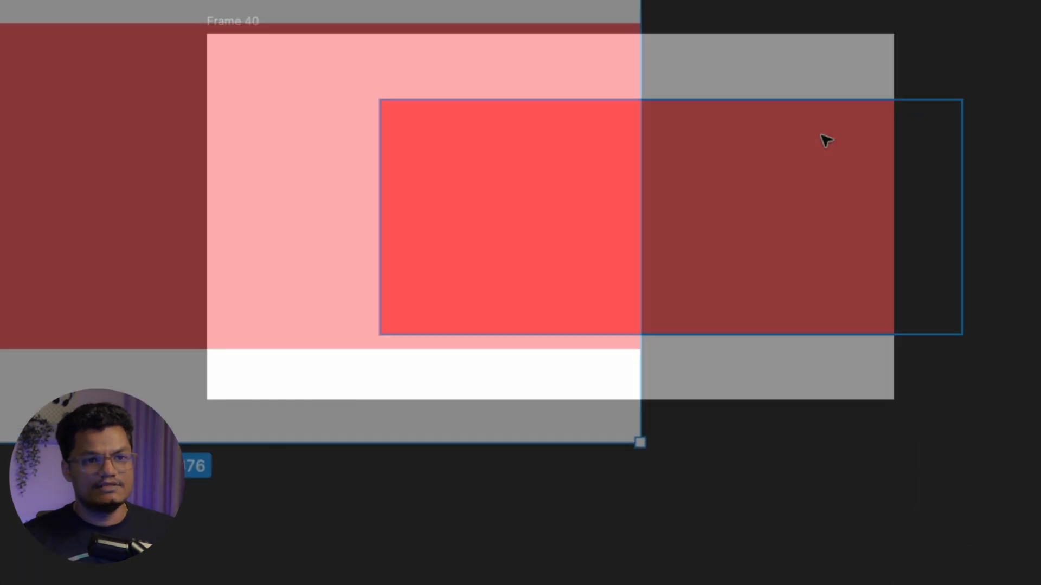
click(877, 280)
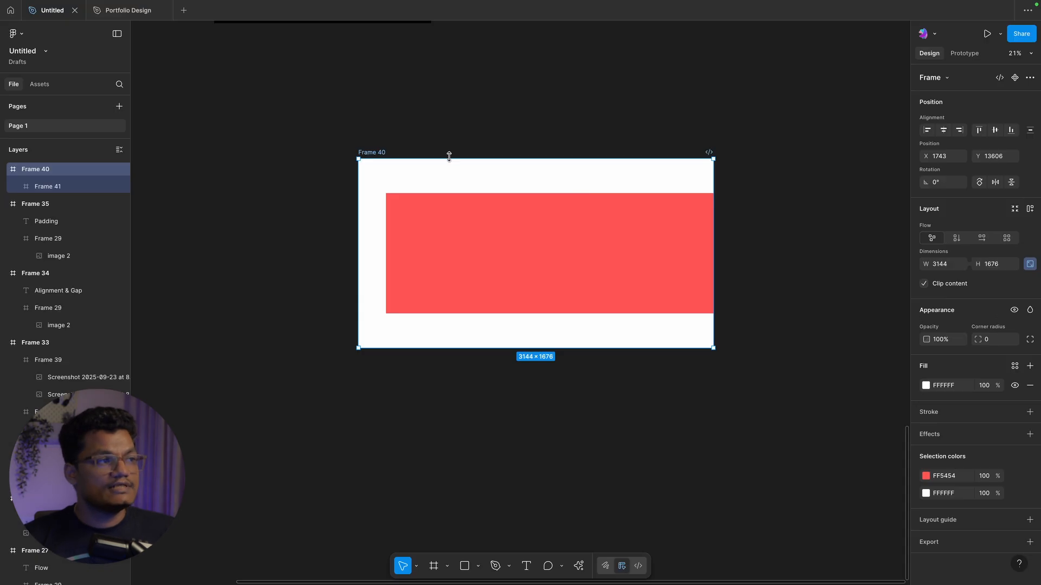
- Examine how the outer white frame clips the overflowing part of the nested red frame
click(442, 145)
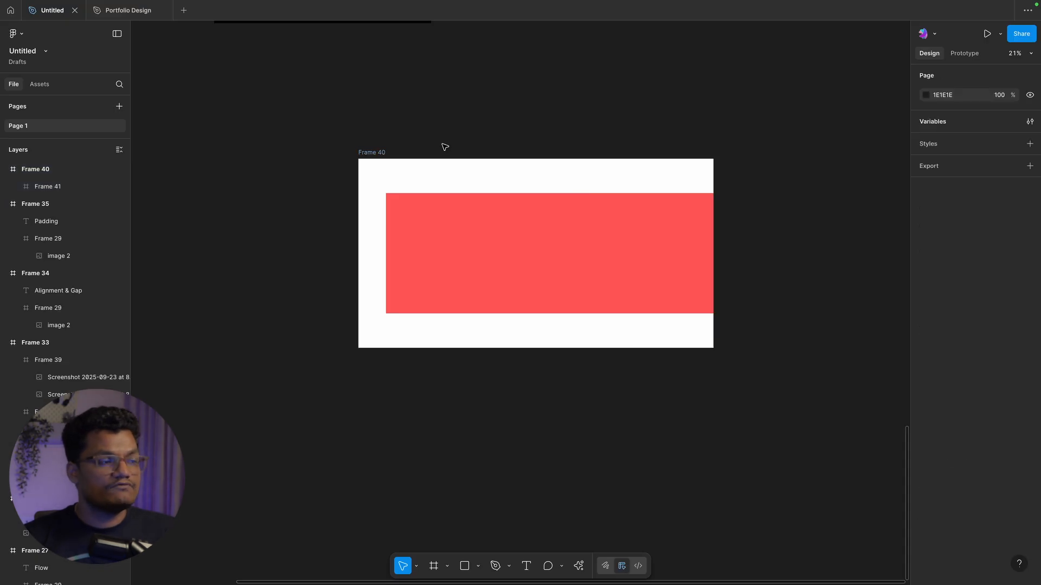
click(488, 218)
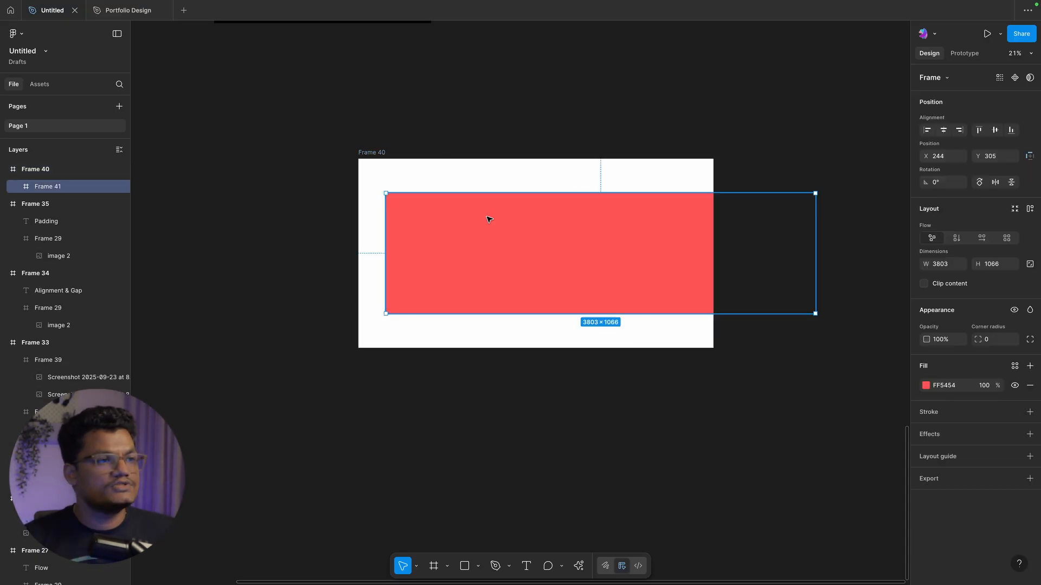
click(522, 139)
click(535, 223)
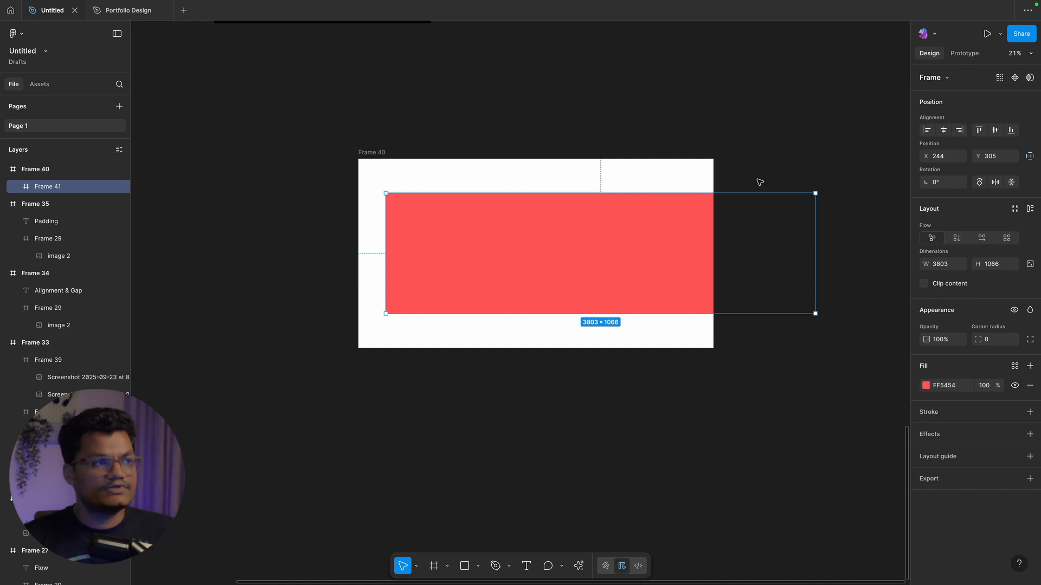
click(755, 152)
click(590, 227)
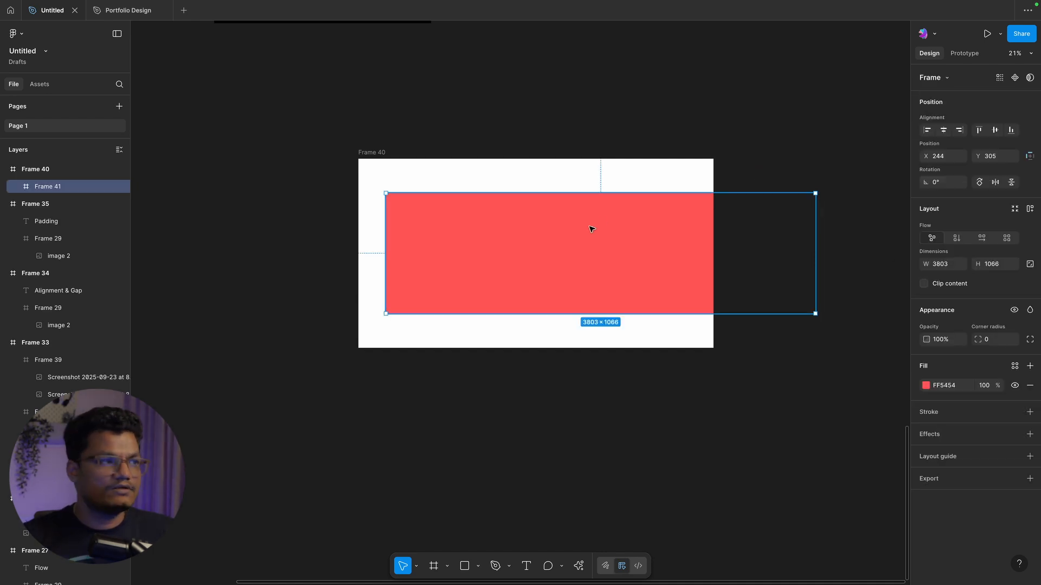
click(567, 174)
click(499, 116)
click(377, 155)
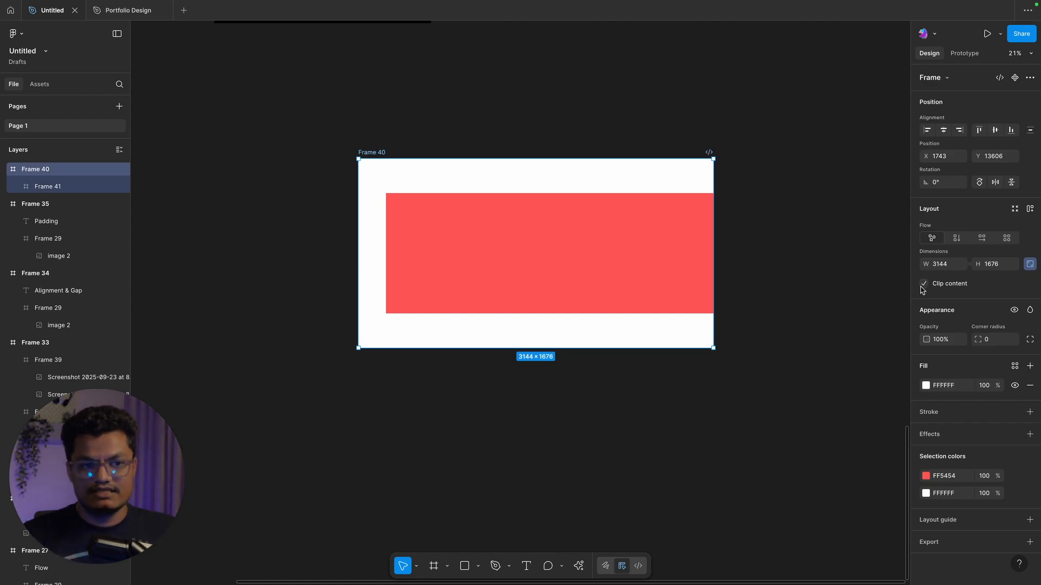
click(652, 246)
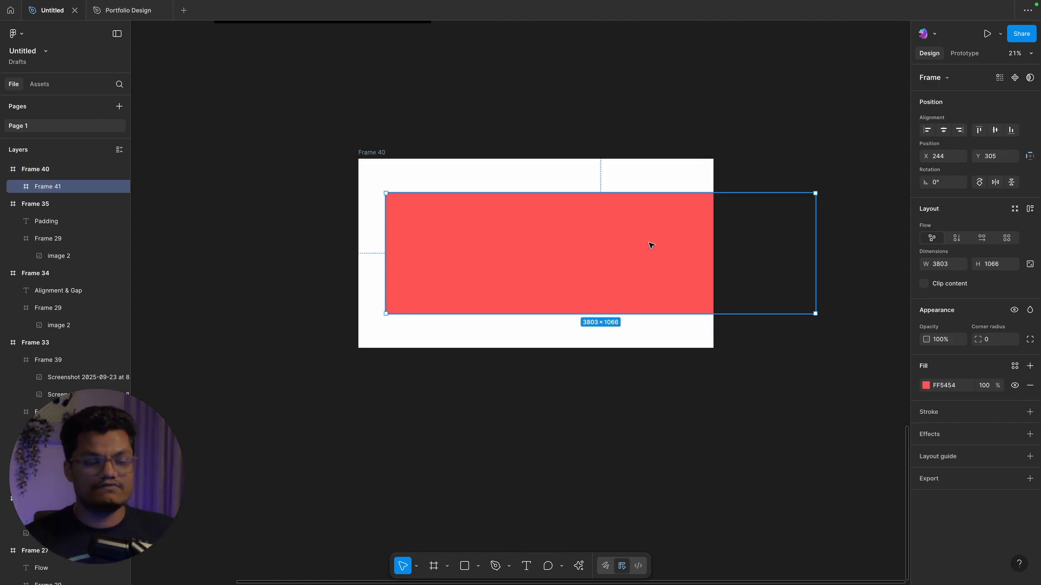
- Turn off content clipping for the outer white frame and inspect the nested red frame
click(374, 151)
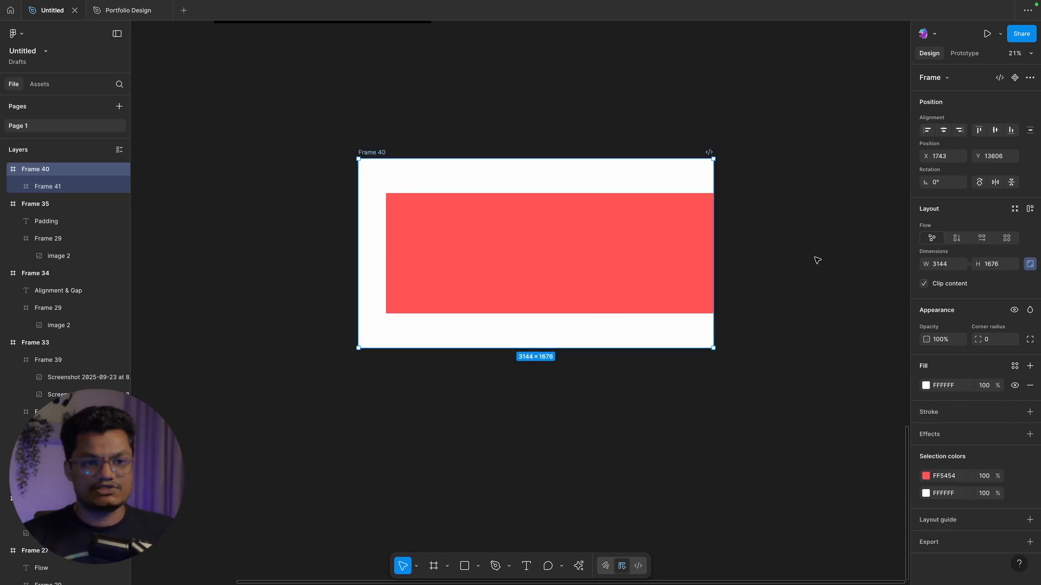
click(923, 284)
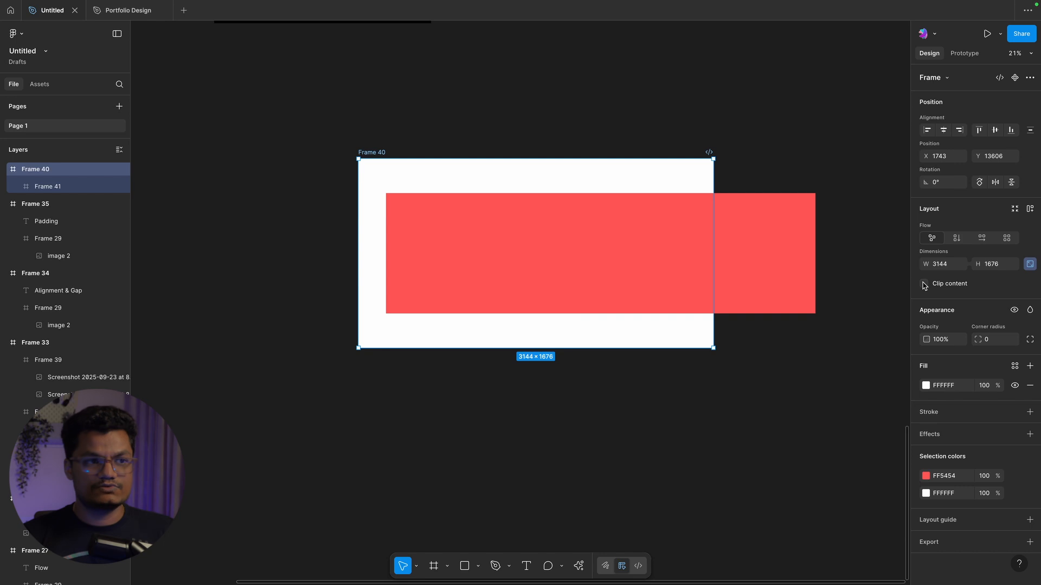
click(767, 120)
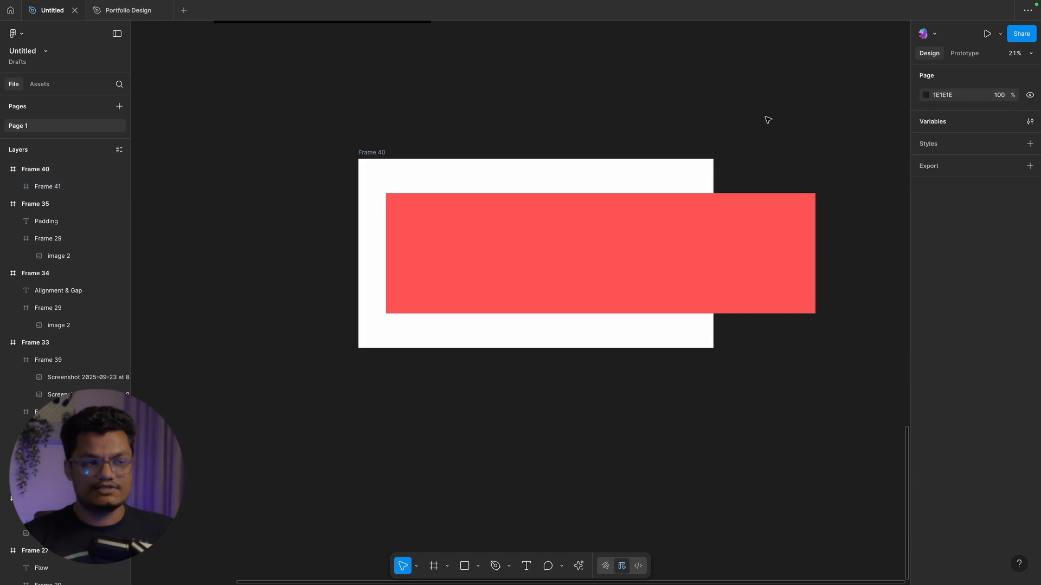
click(697, 218)
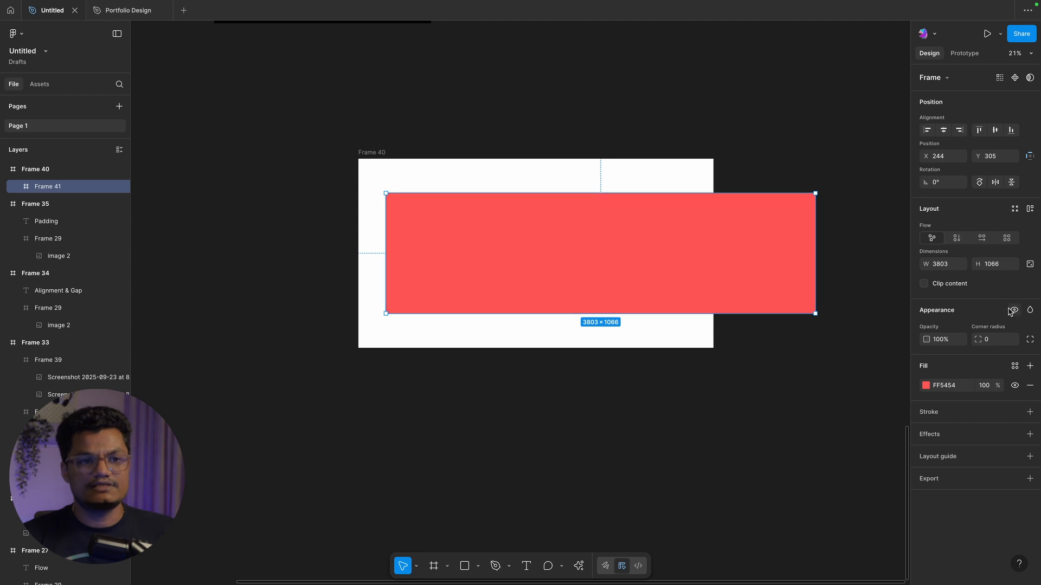
click(605, 103)
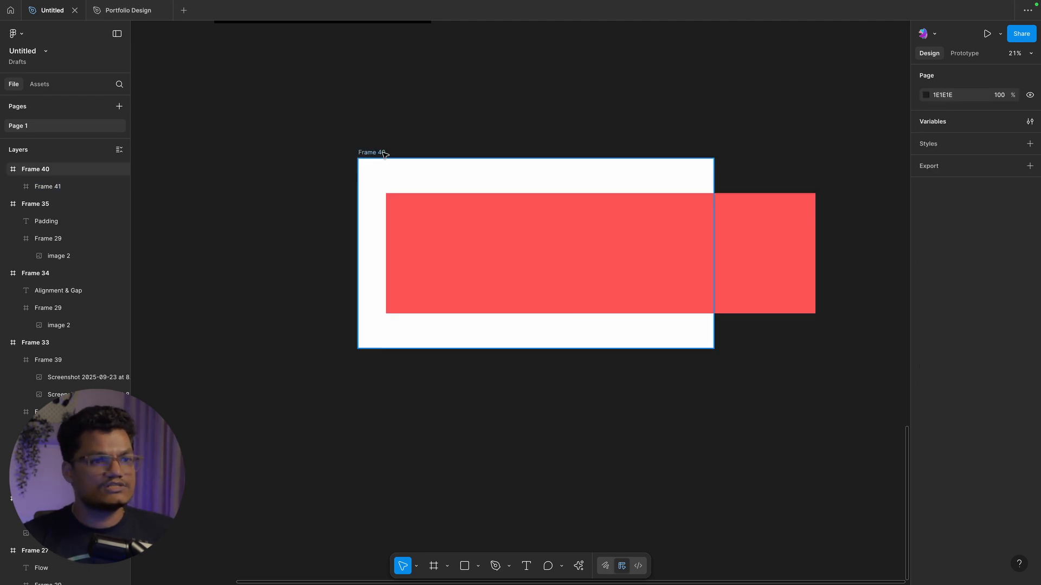
- Resize the outer white frame proportionally to 2704 by 1441
click(386, 159)
drag(927, 265, 913, 266)
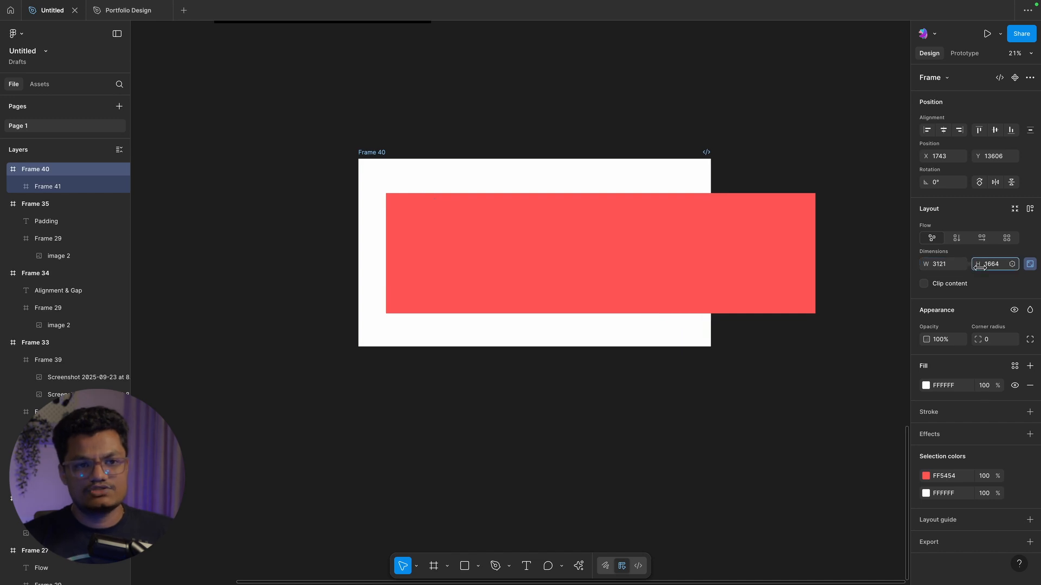
drag(976, 264, 901, 281)
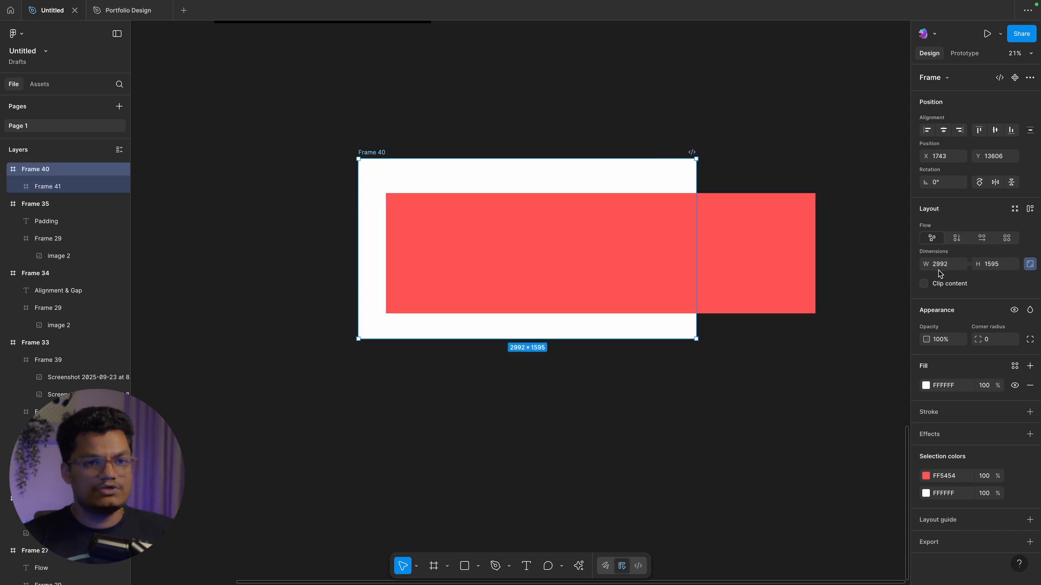
drag(926, 264, 591, 250)
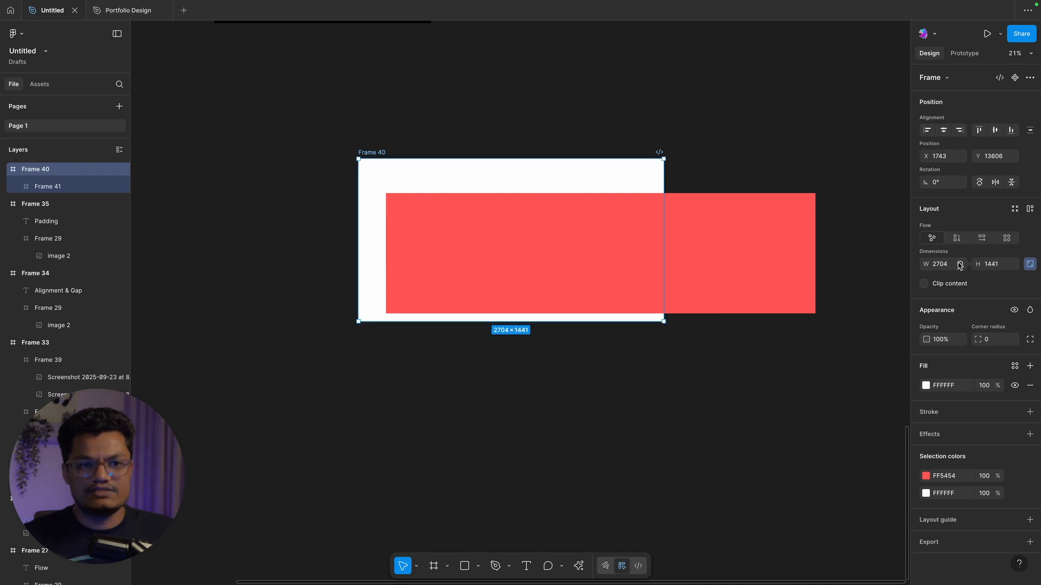
- Open the variable choices for the frame's width and check which variable sources are offered
click(960, 264)
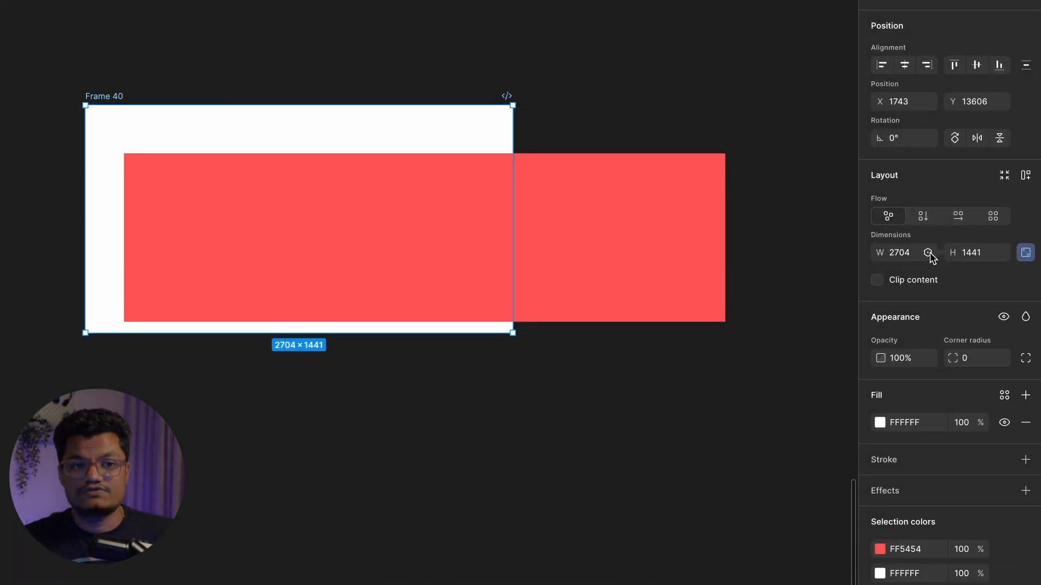
click(928, 252)
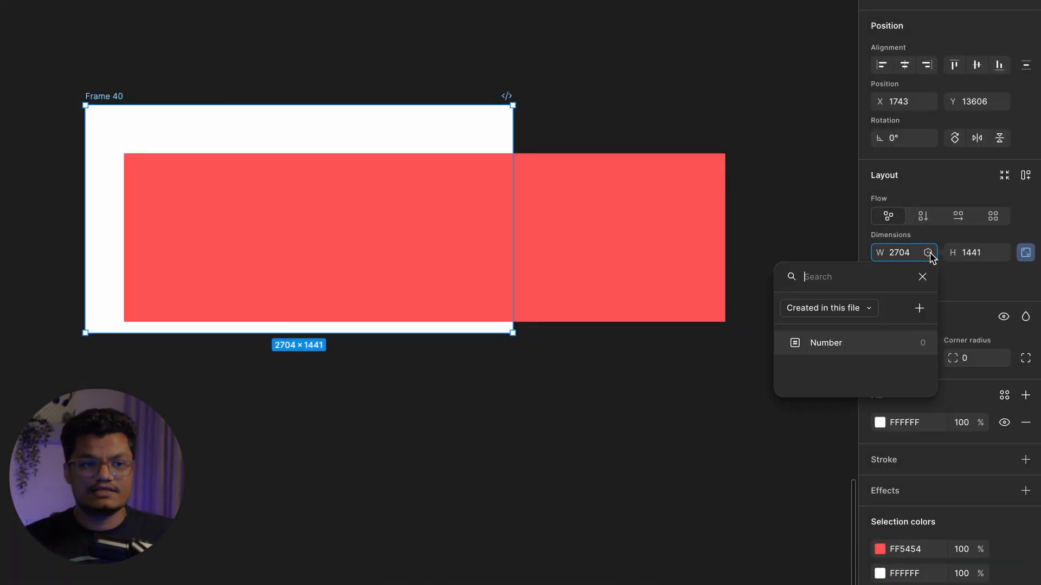
click(866, 309)
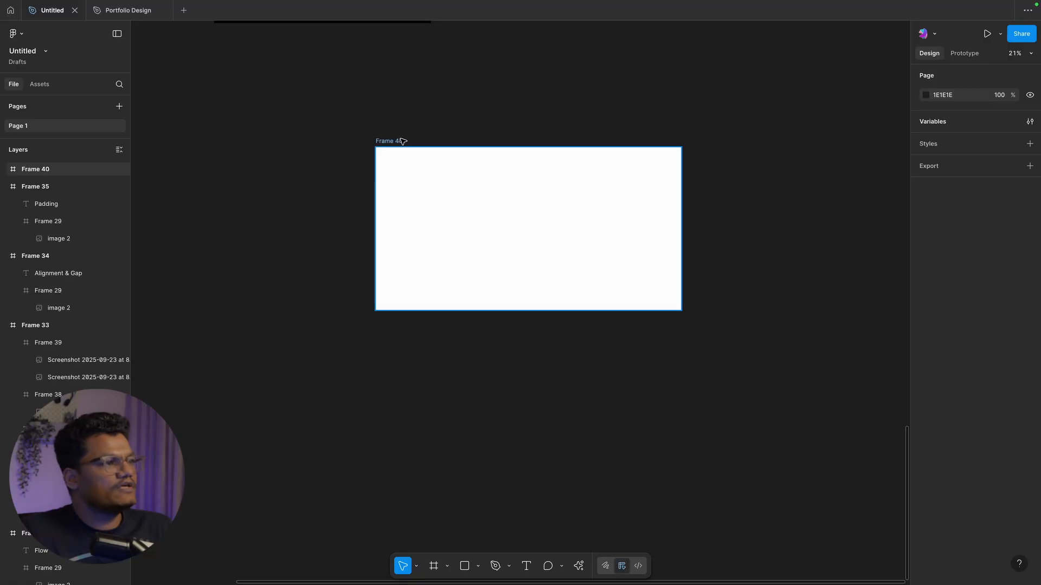
- Try adding auto layout to the empty white frame, and undo it
click(402, 142)
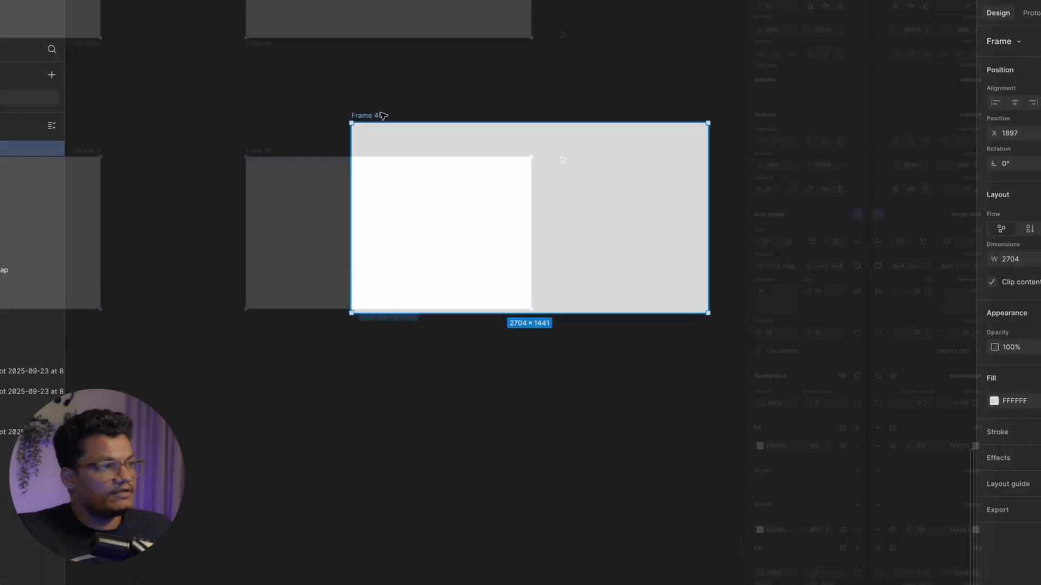
key(shift+a)
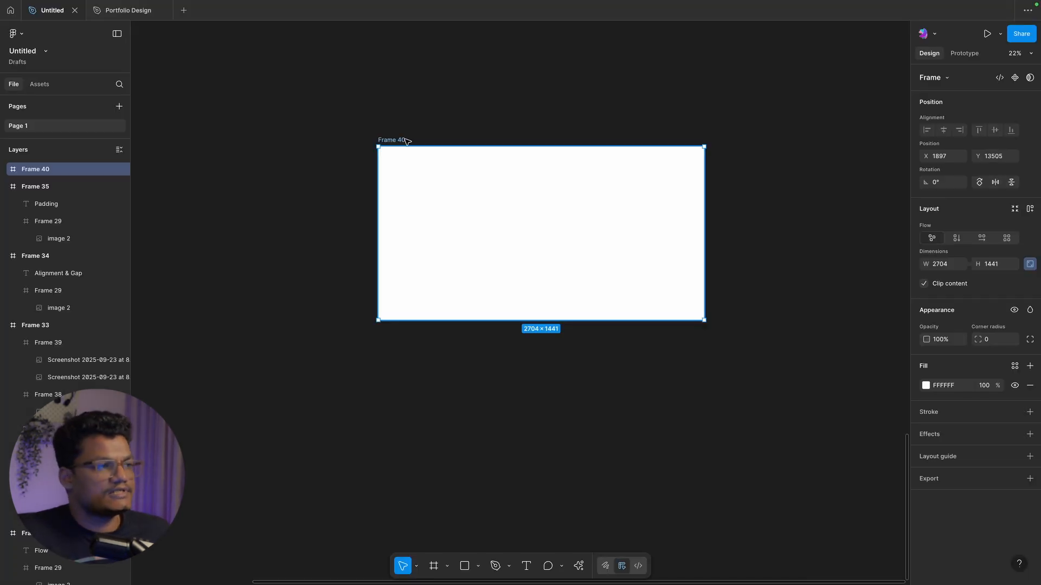
right_click(406, 141)
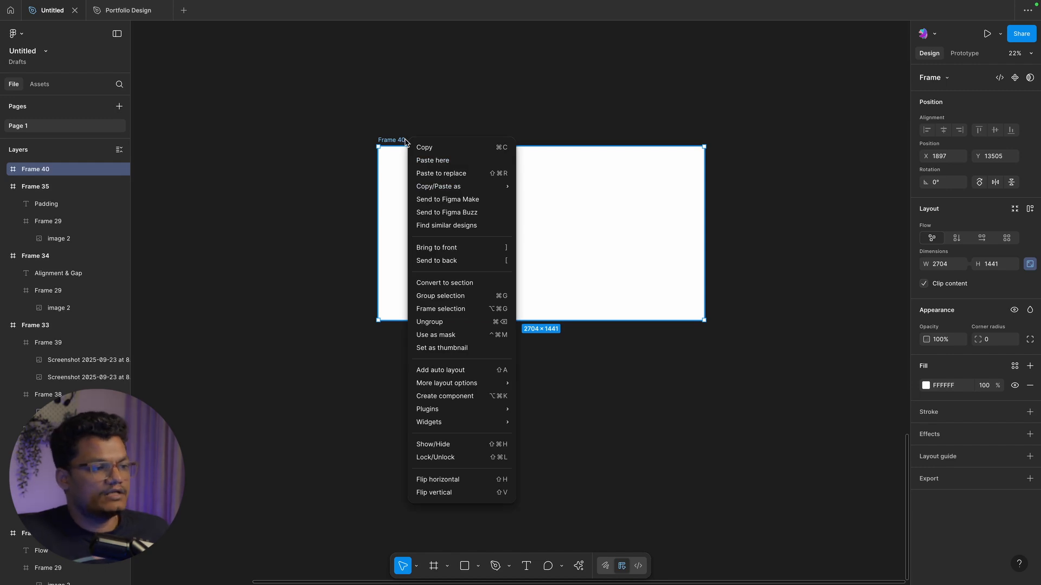
click(470, 376)
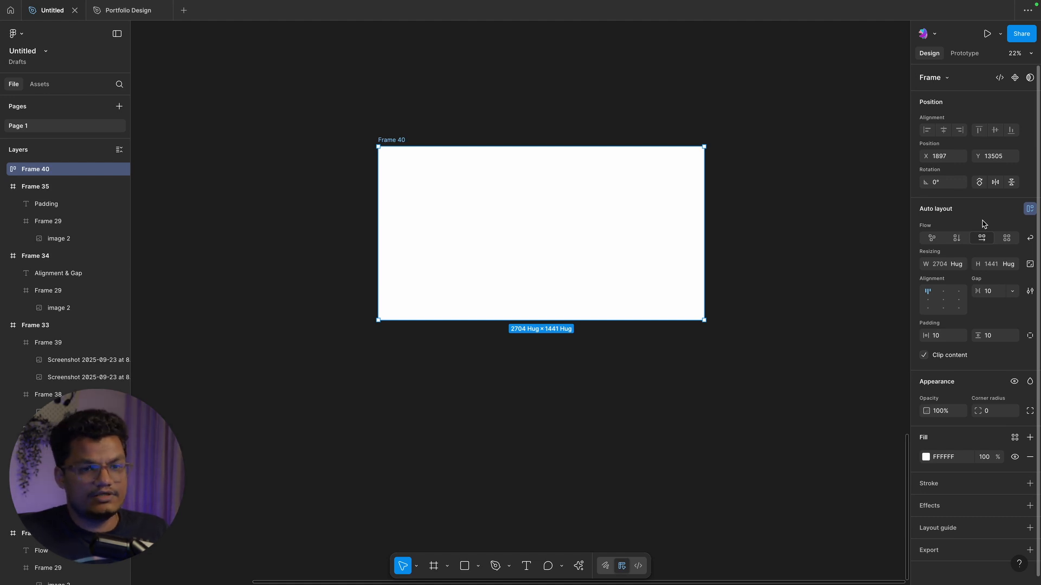
key(super+z)
- Apply a vertical auto layout flow to the empty white frame
click(455, 119)
click(396, 140)
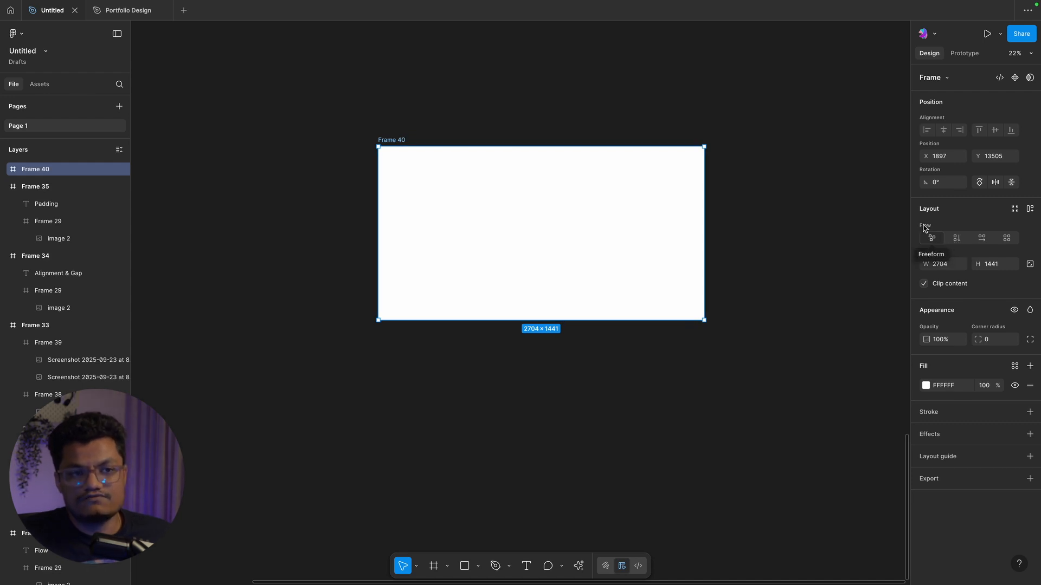
click(957, 238)
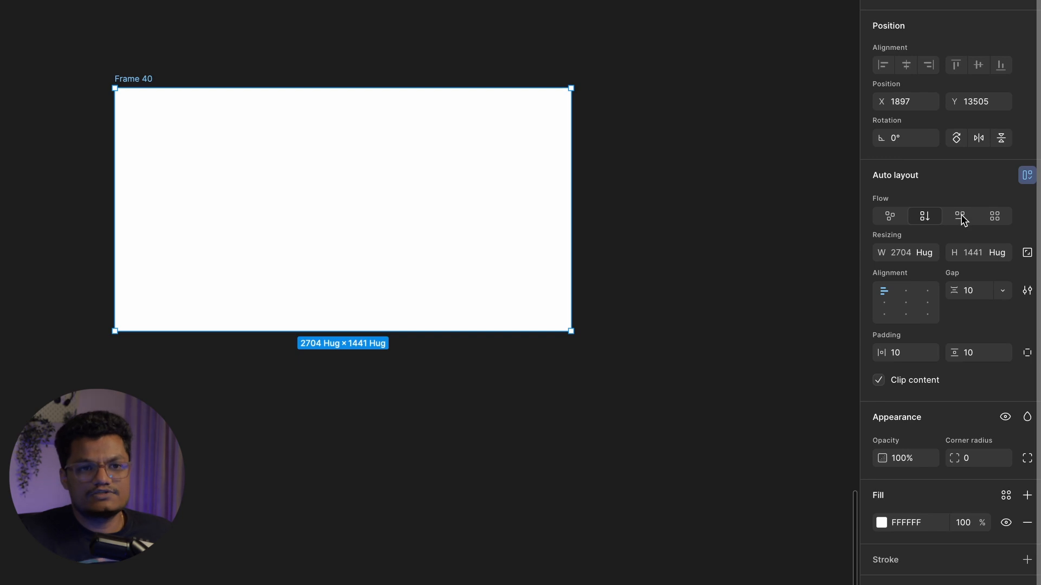
- Switch the empty white frame's flow to horizontal and grid, ending on freeform
click(960, 217)
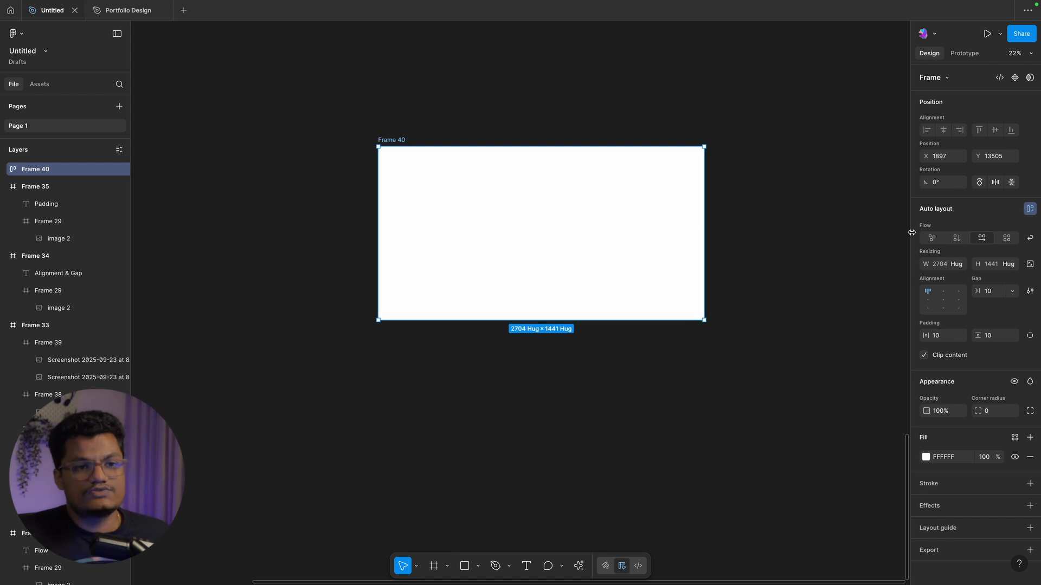
click(1006, 238)
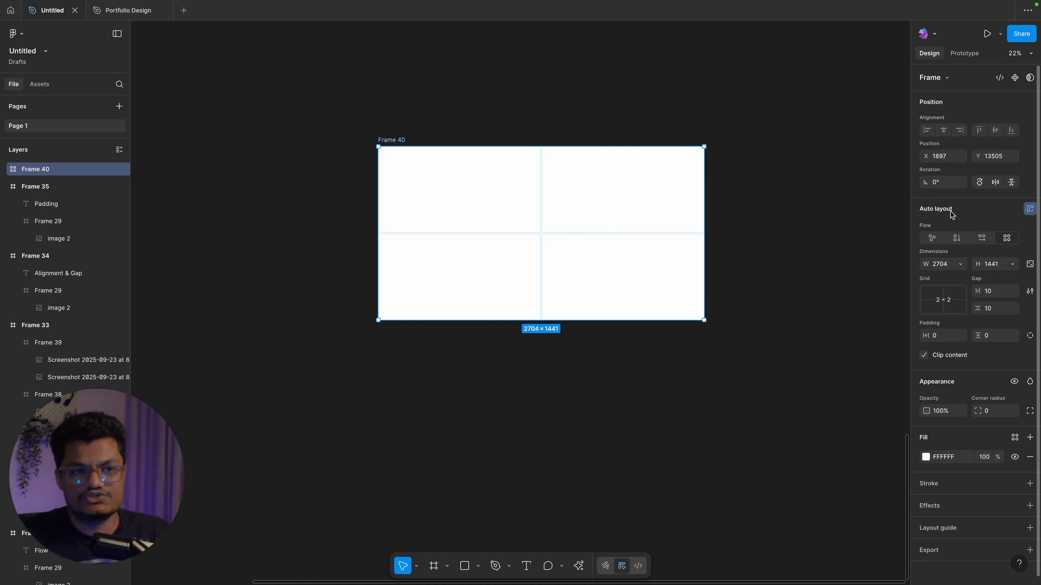
click(933, 239)
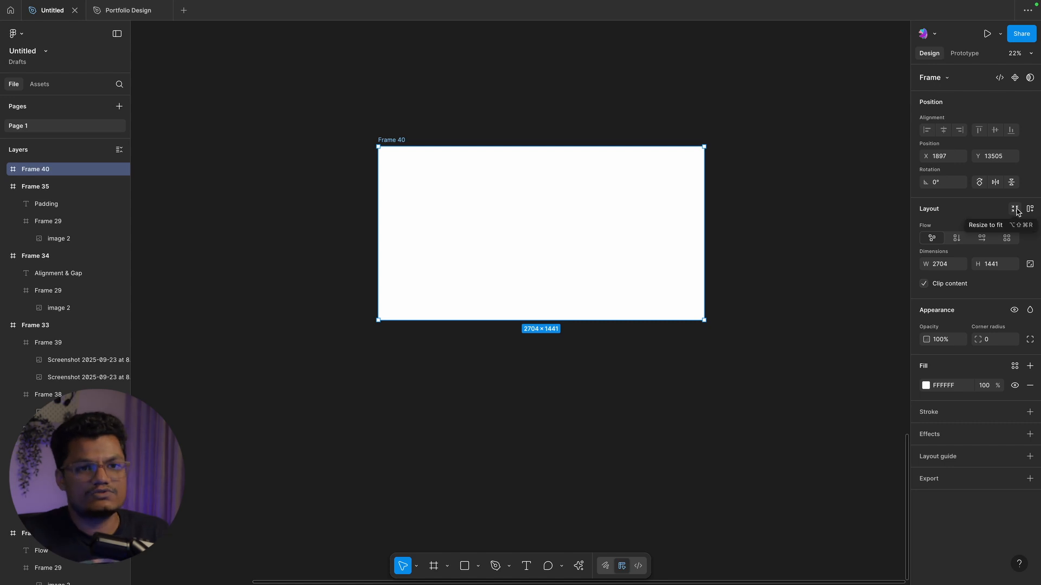
- Try resizing the empty white frame to fit, and switch its flow to vertical and back to freeform
click(1016, 209)
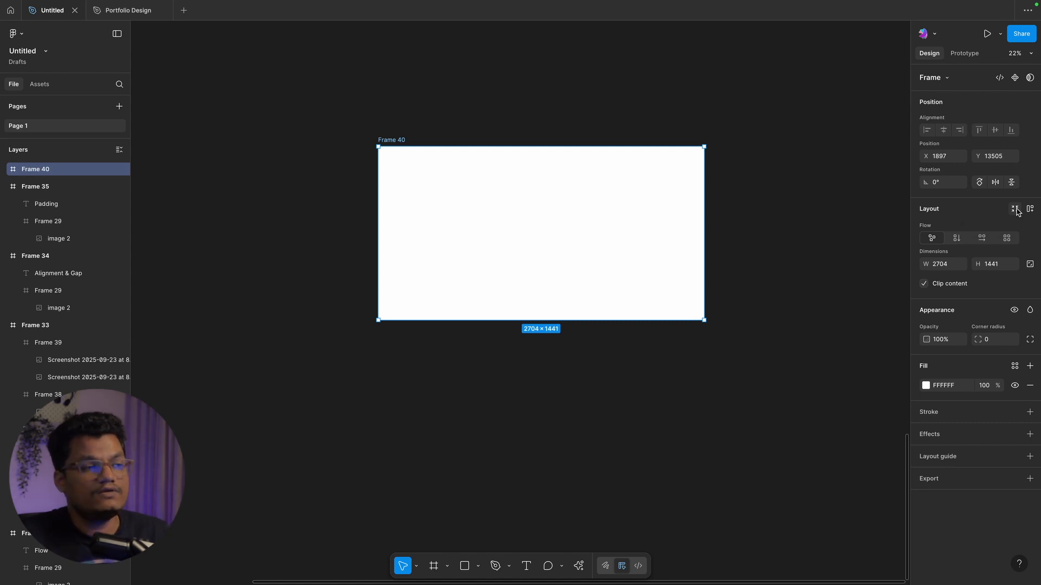
click(956, 240)
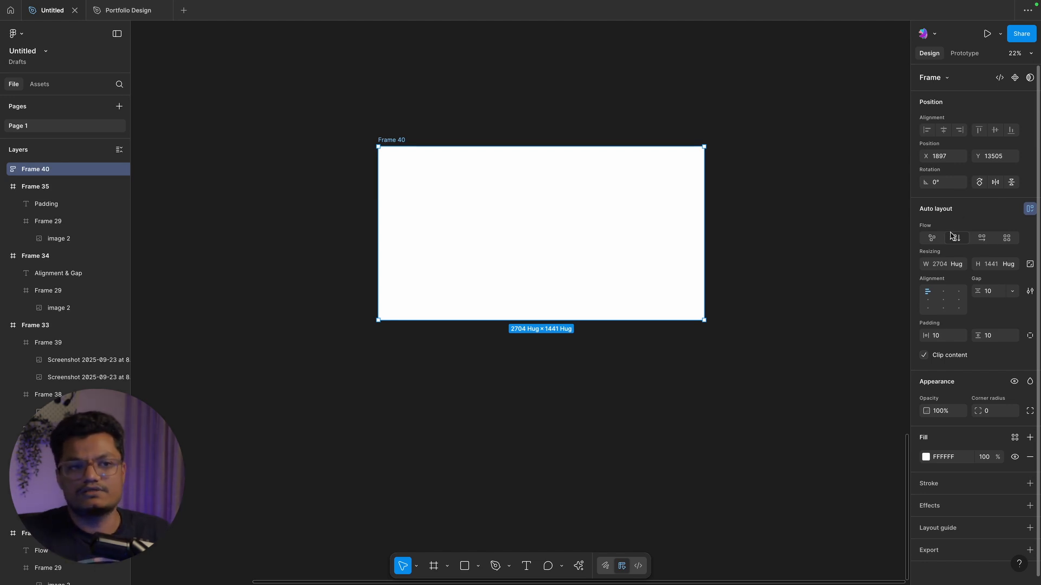
click(933, 239)
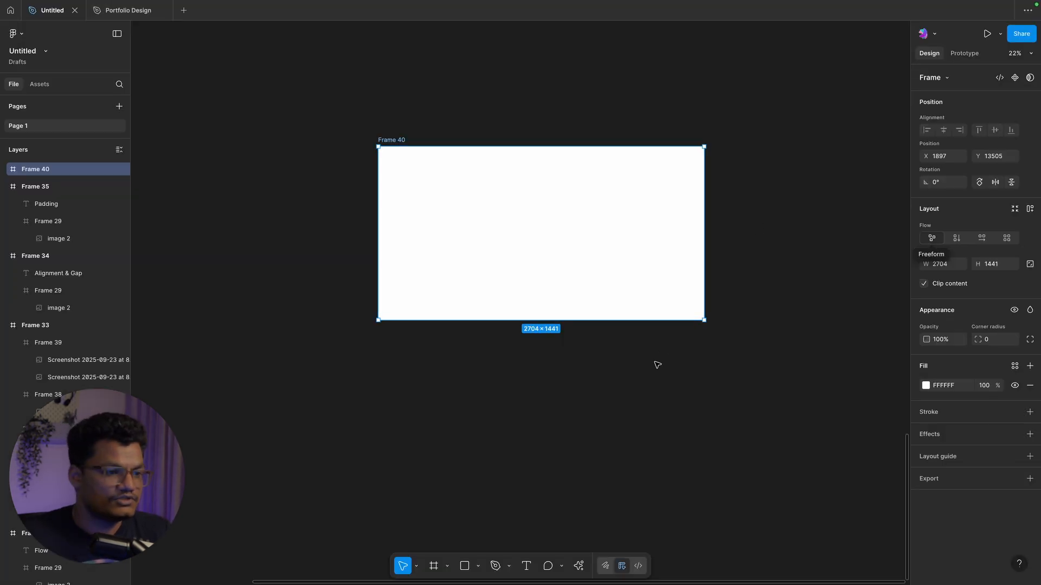
- Draw a small frame about 476 by 481 below the large white frame
click(503, 394)
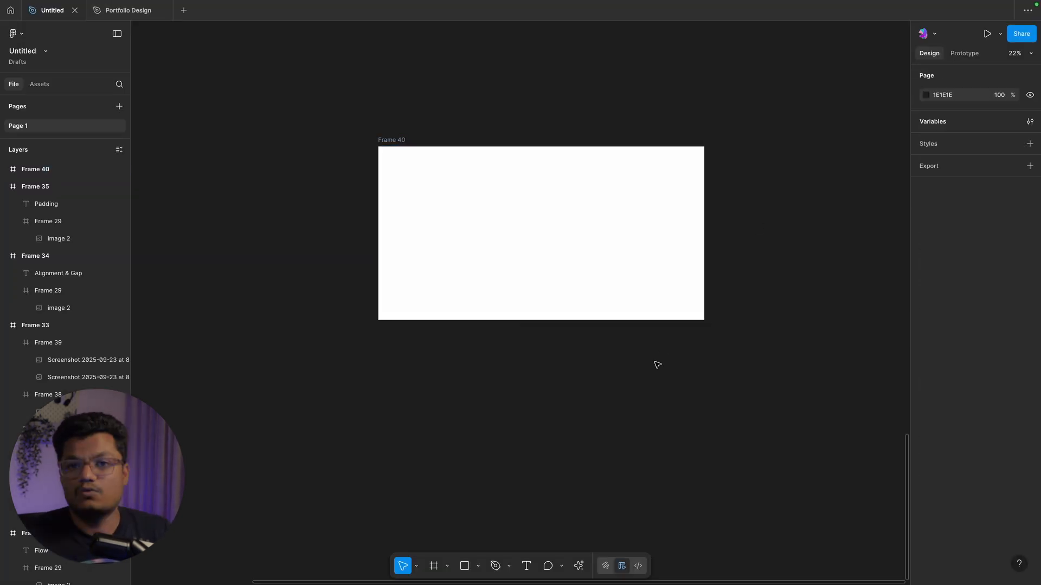
key(f)
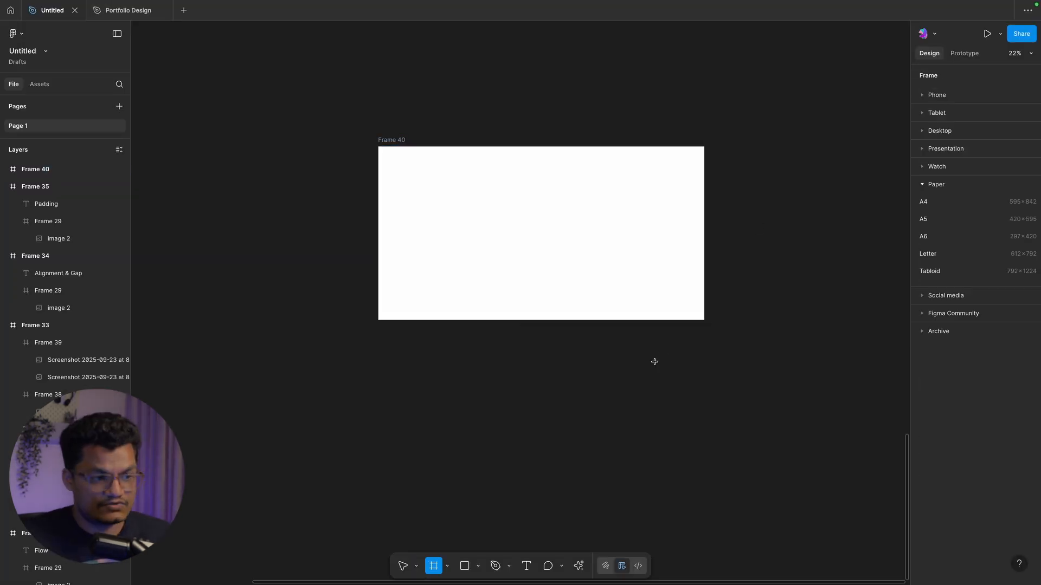
drag(574, 359, 632, 418)
click(705, 358)
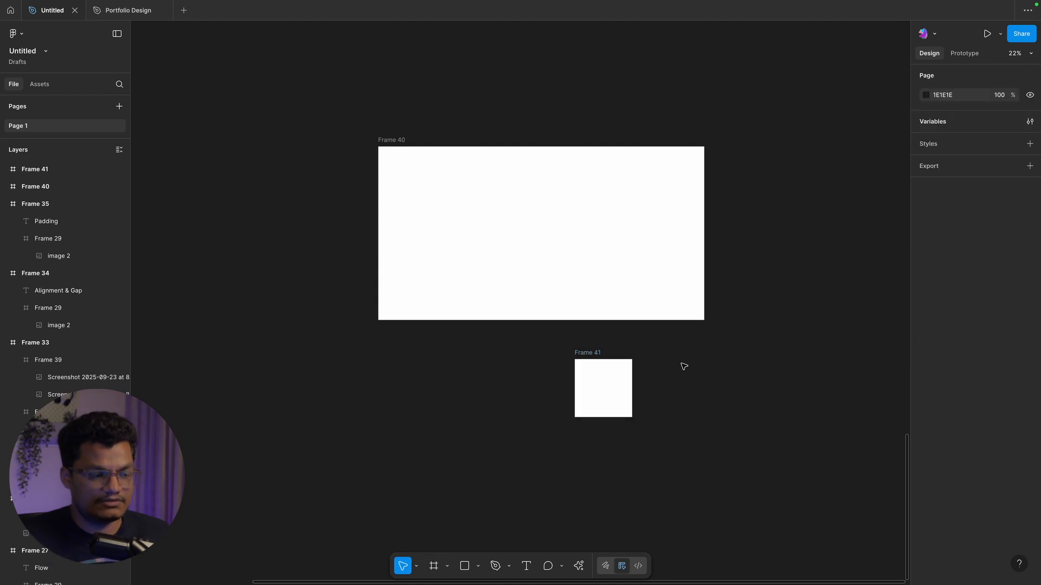
- Duplicate the small frame and place the copy beside the original at about X 4182, Y 15271
click(601, 354)
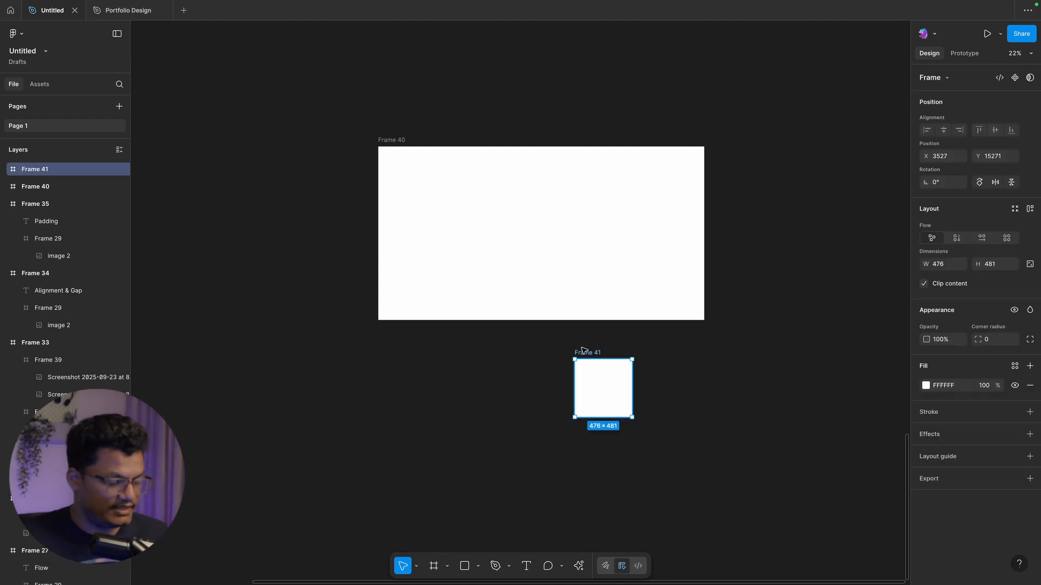
key(super+d)
drag(652, 353, 671, 360)
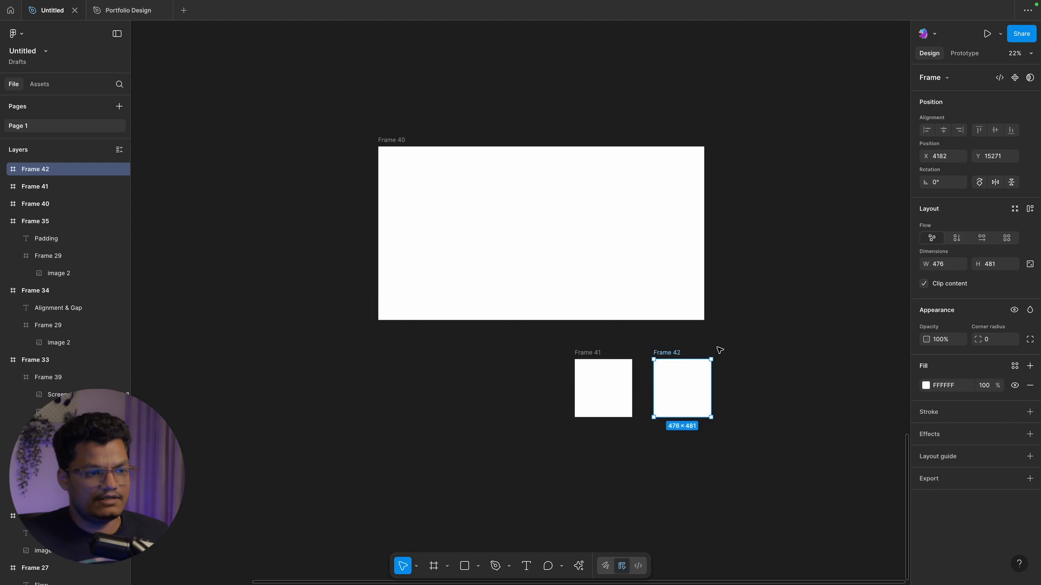
- Fill the original small frame with green 04941C and its copy with magenta C20BC6
click(719, 350)
click(676, 354)
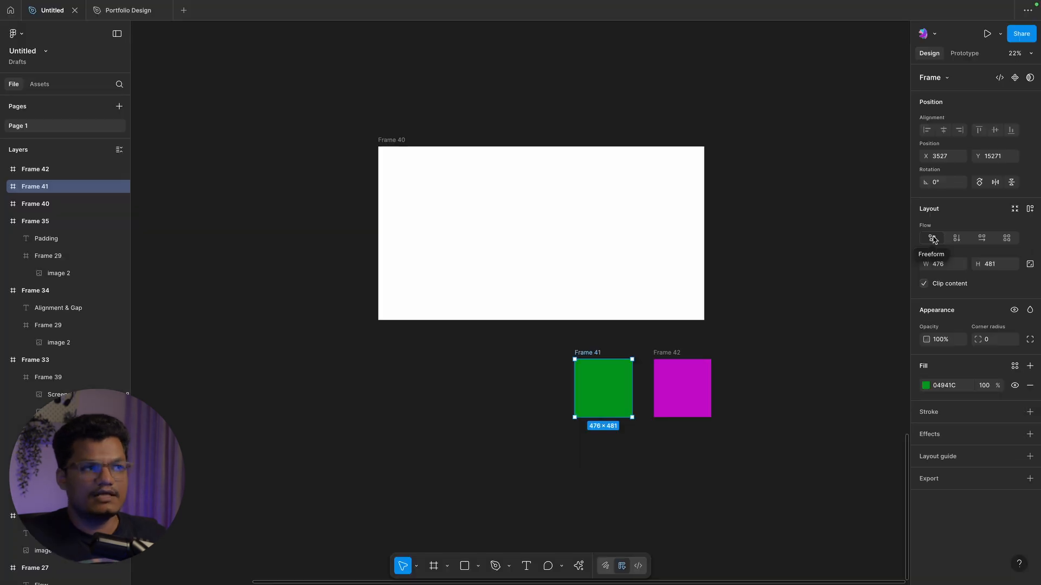
click(118, 96)
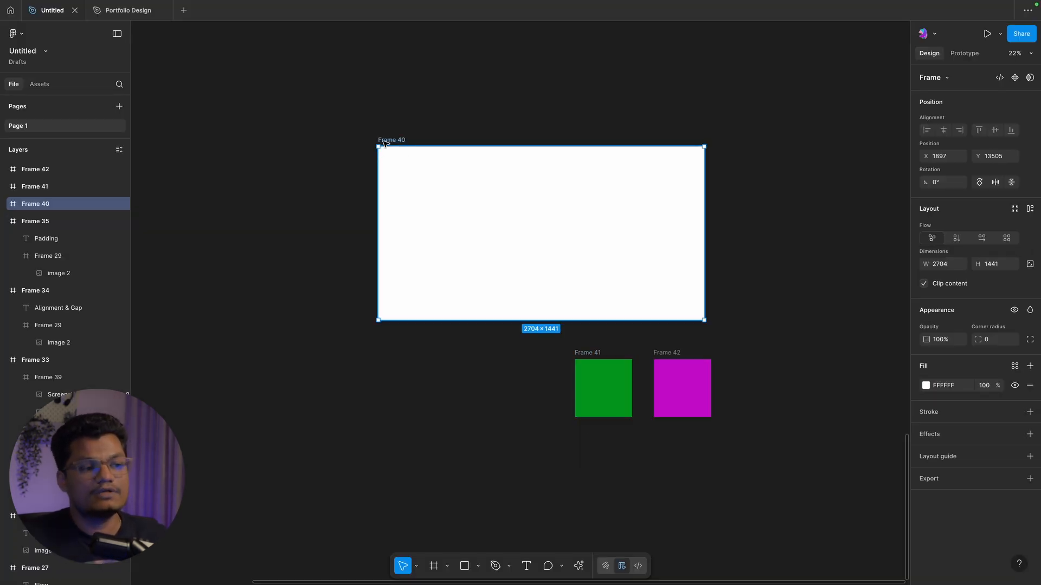
- Move the green and magenta frames inside the large white frame
click(730, 354)
click(596, 354)
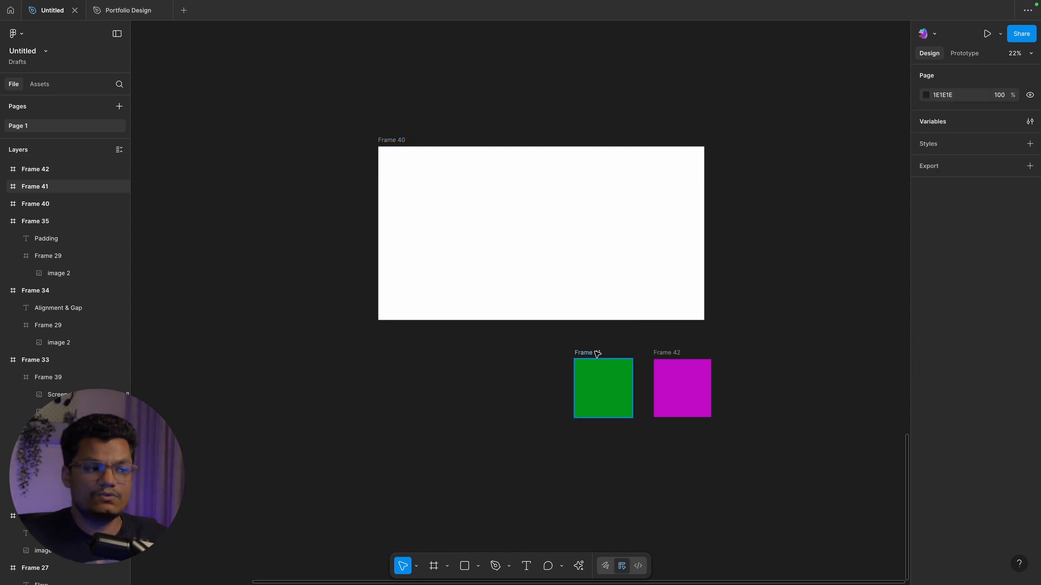
drag(597, 354, 472, 204)
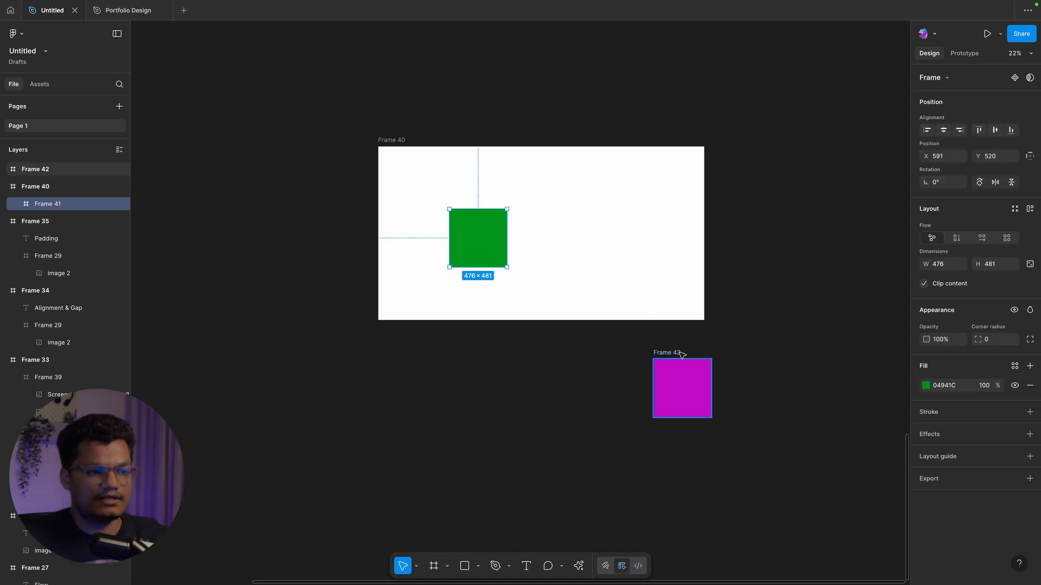
drag(682, 354, 598, 223)
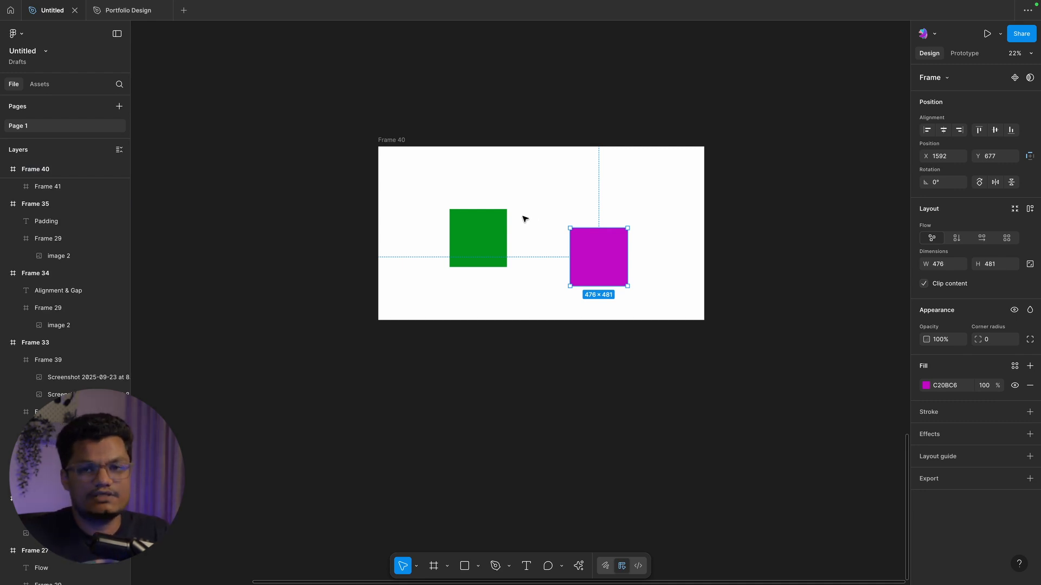
- Arrange the two squares in one row, green at about X 285, Y 277 and magenta at about X 1799, Y 277
drag(470, 235, 433, 205)
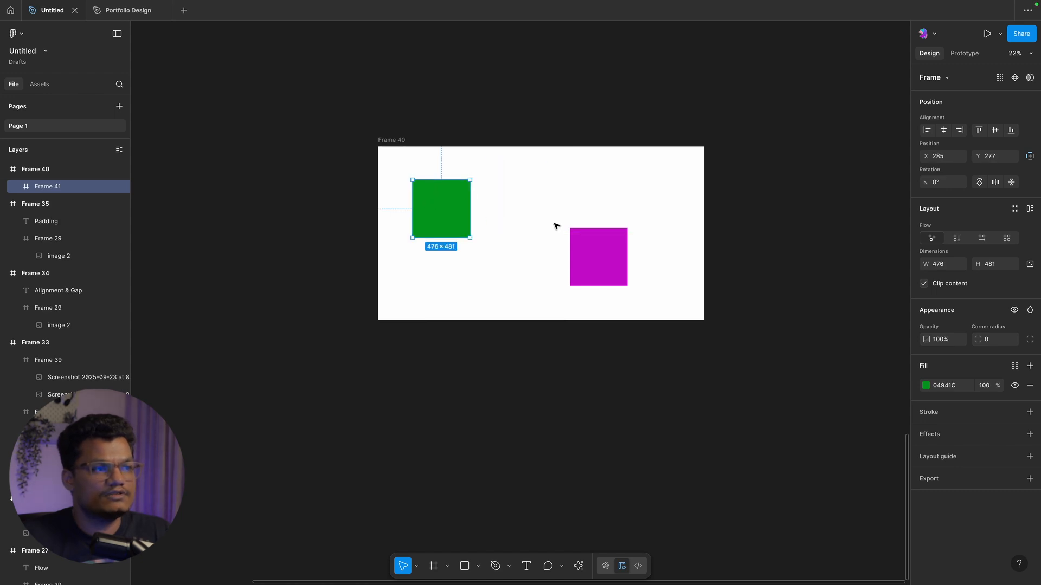
drag(611, 258, 636, 221)
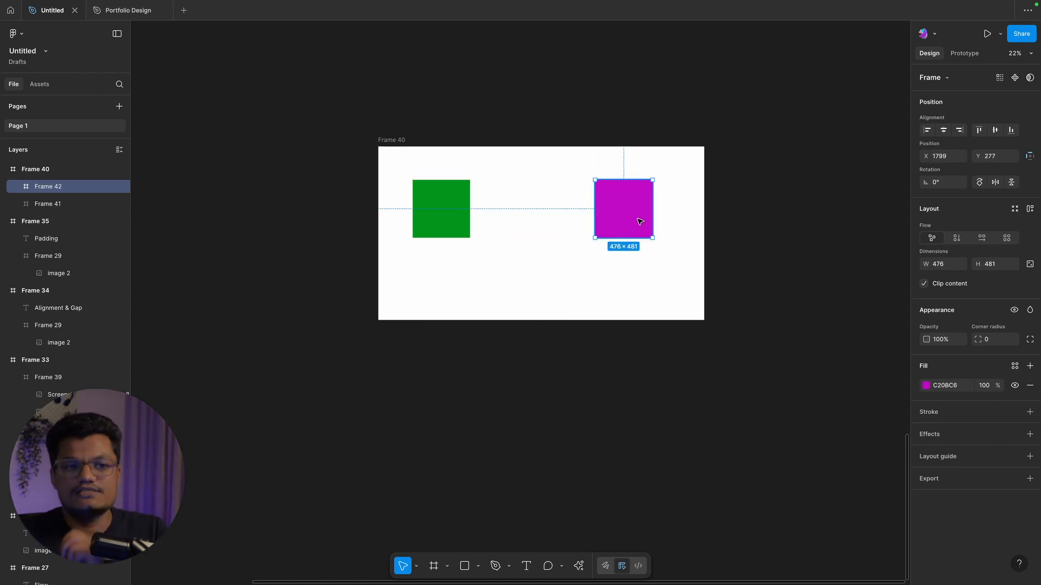
key(Escape)
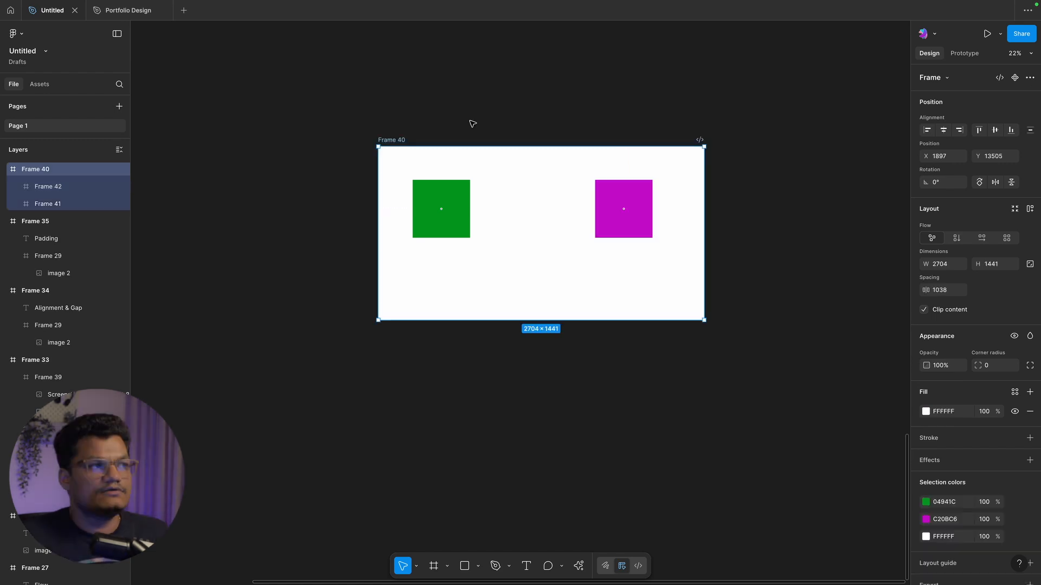
- Apply a vertical flow to the outer white frame, compare it with the horizontal flow, and return to vertical
click(471, 123)
click(402, 142)
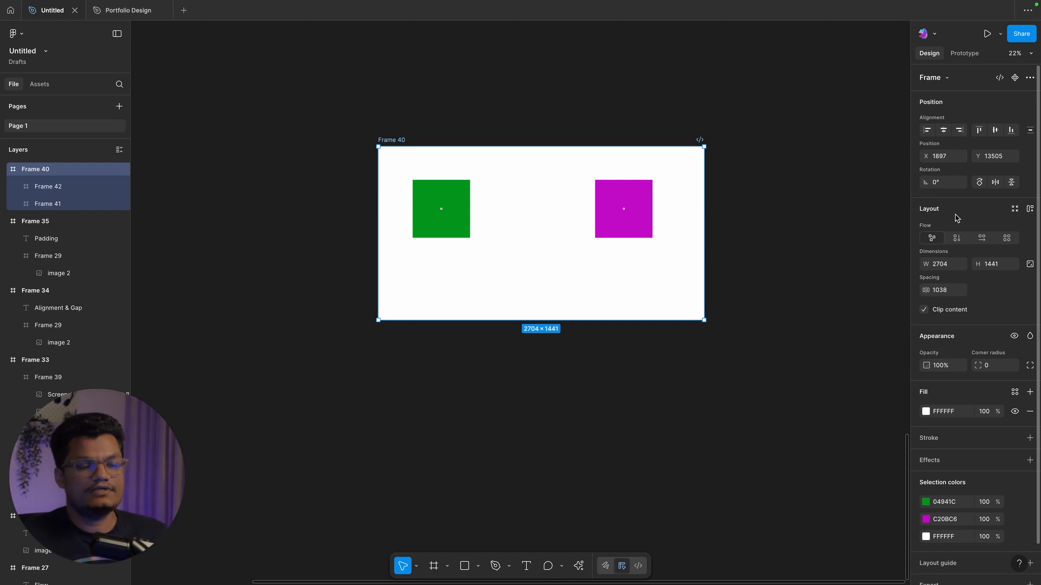
click(956, 239)
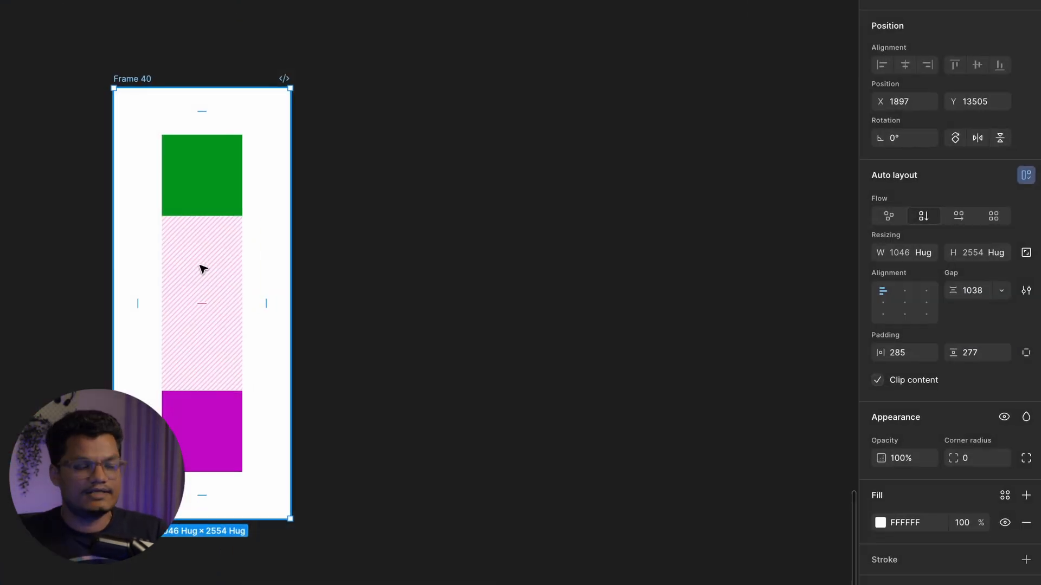
click(956, 217)
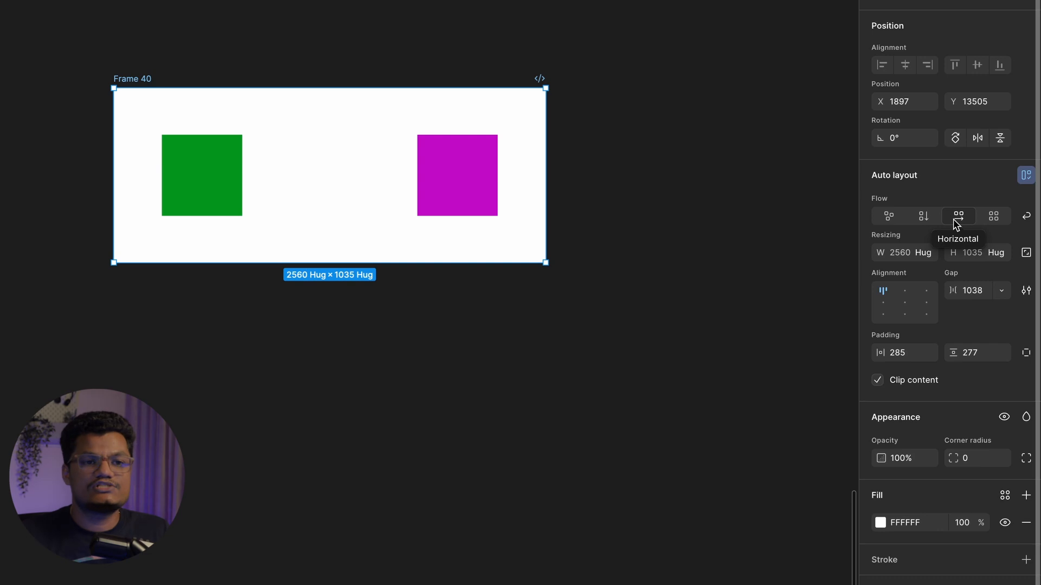
click(929, 221)
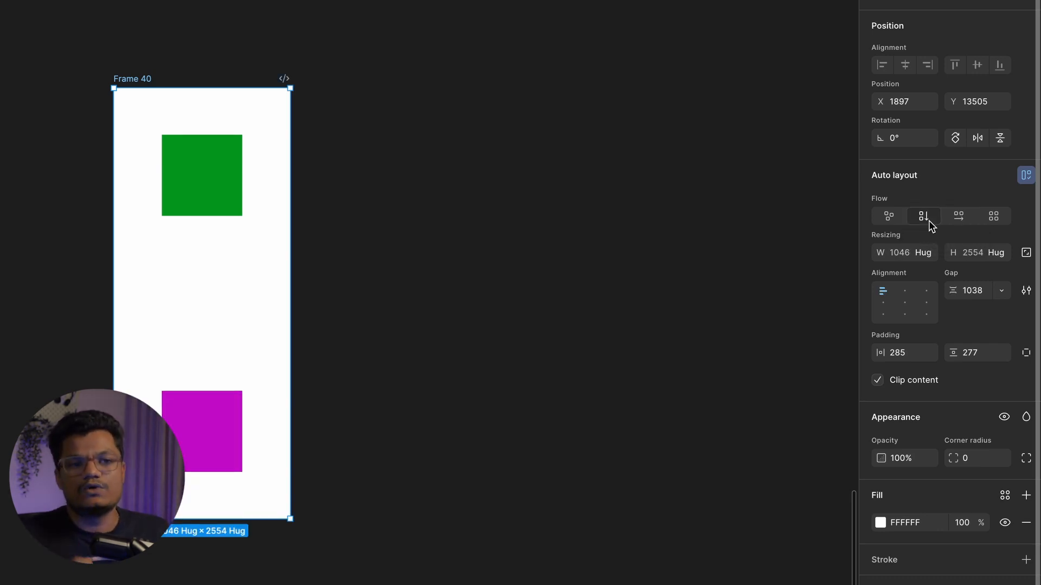
- Switch the outer white frame to a grid flow and set the grid to 4 × 3
click(995, 217)
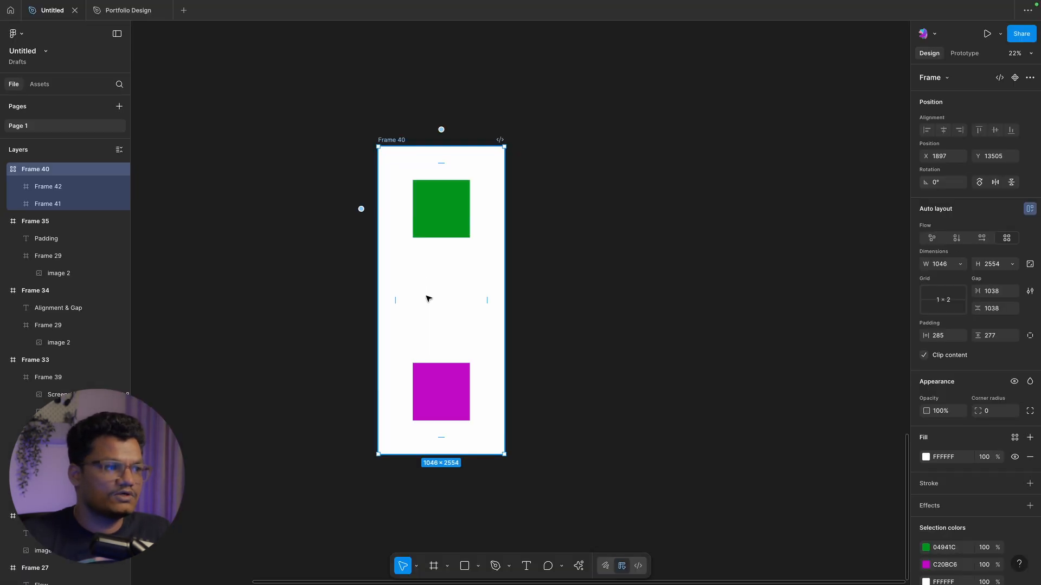
click(157, 34)
click(398, 142)
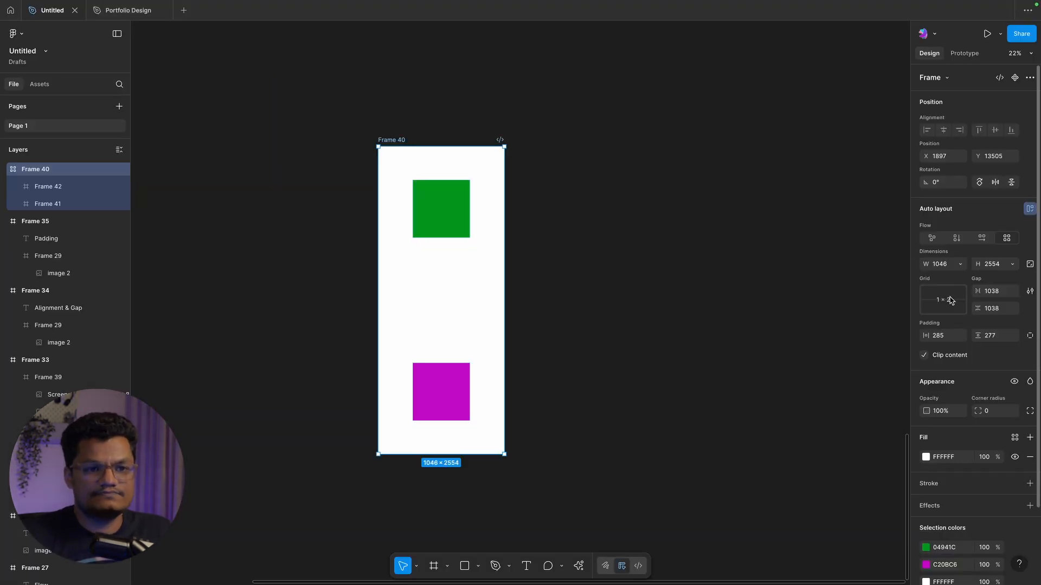
click(950, 301)
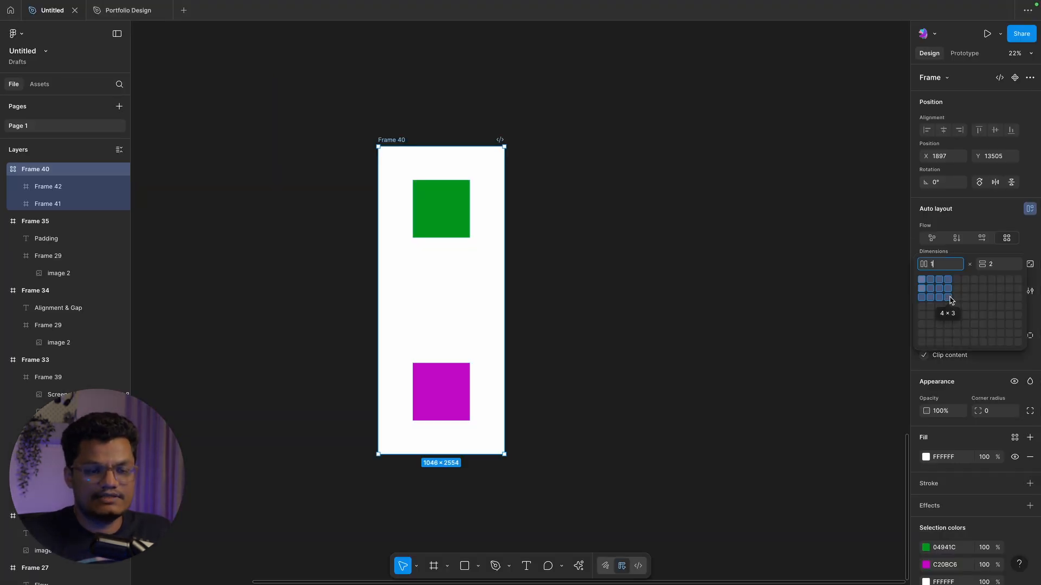
click(950, 299)
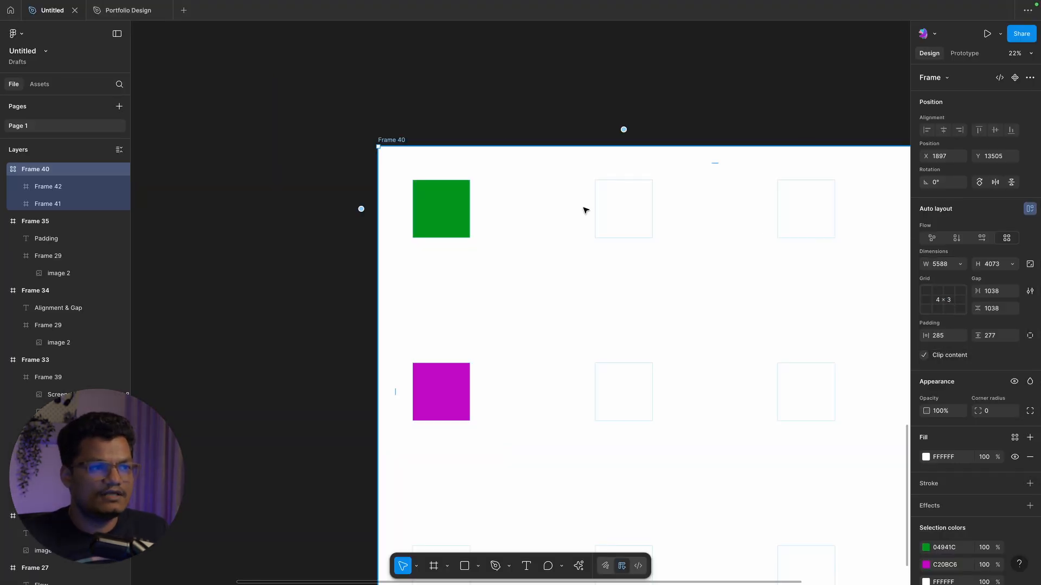
scroll(584, 210, down, 5)
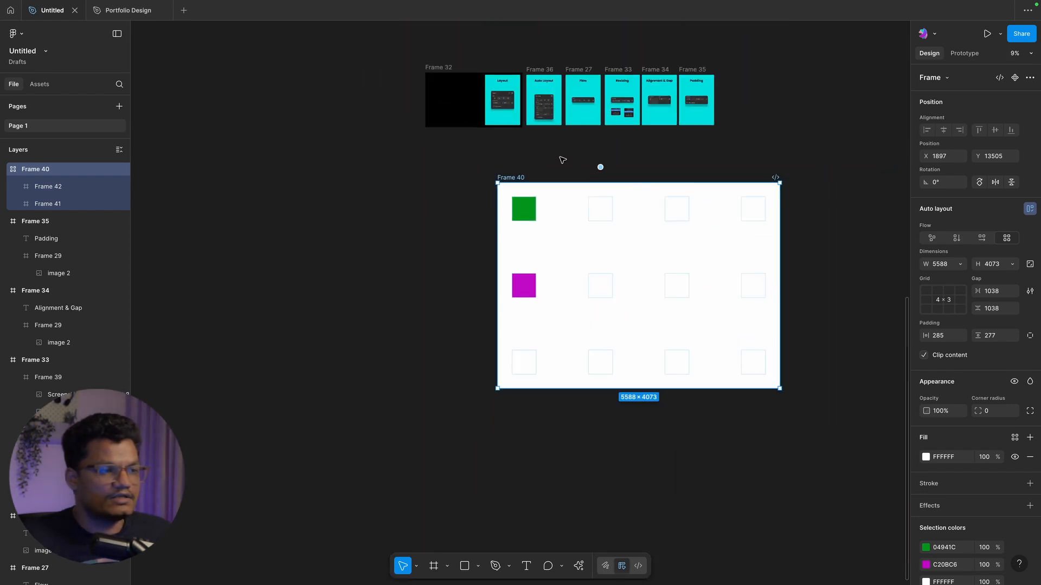
- Return the outer frame to freeform flow and move the green square to about X 1462, Y 1137 inside it
click(555, 171)
click(531, 200)
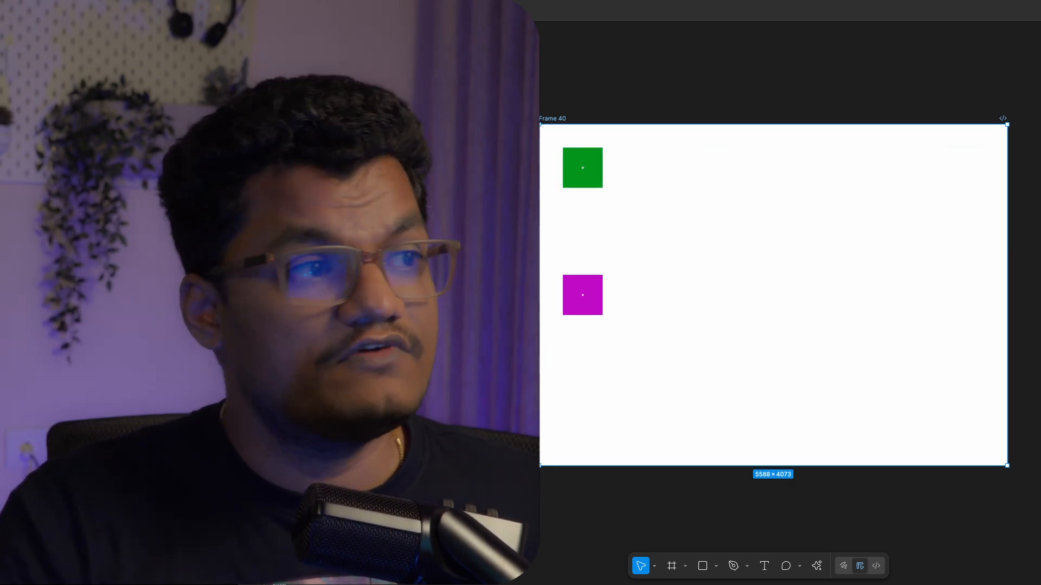
click(574, 180)
drag(578, 176, 785, 271)
click(669, 191)
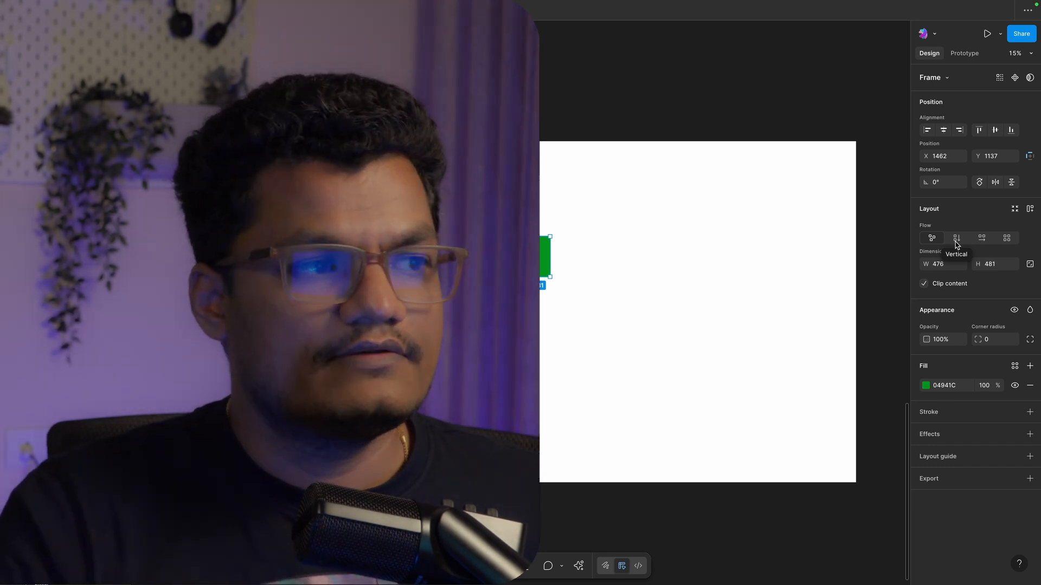
- Select the outer white frame and apply a vertical flow, followed by a horizontal flow
click(957, 244)
click(649, 122)
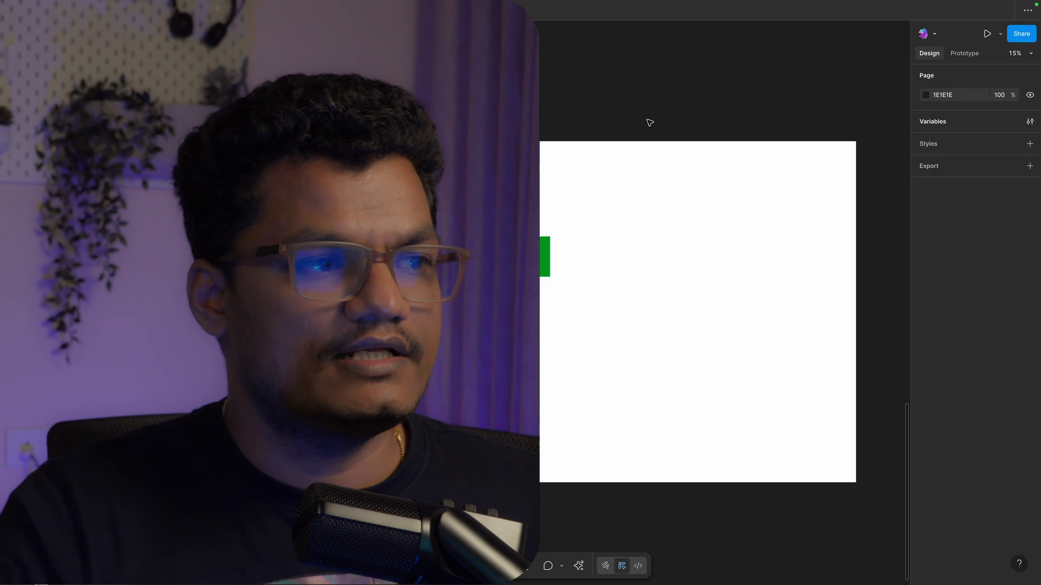
click(402, 135)
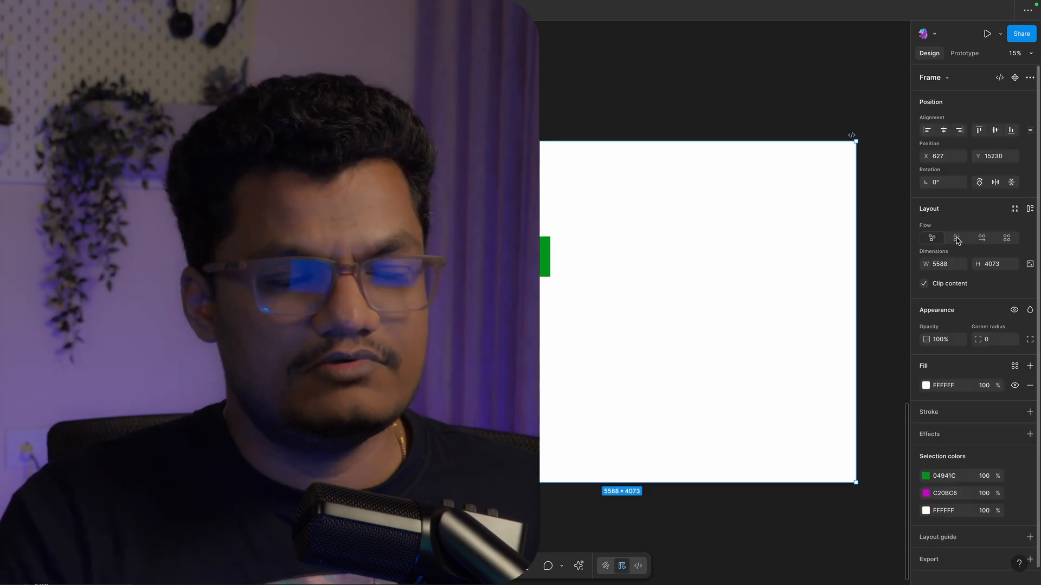
click(957, 239)
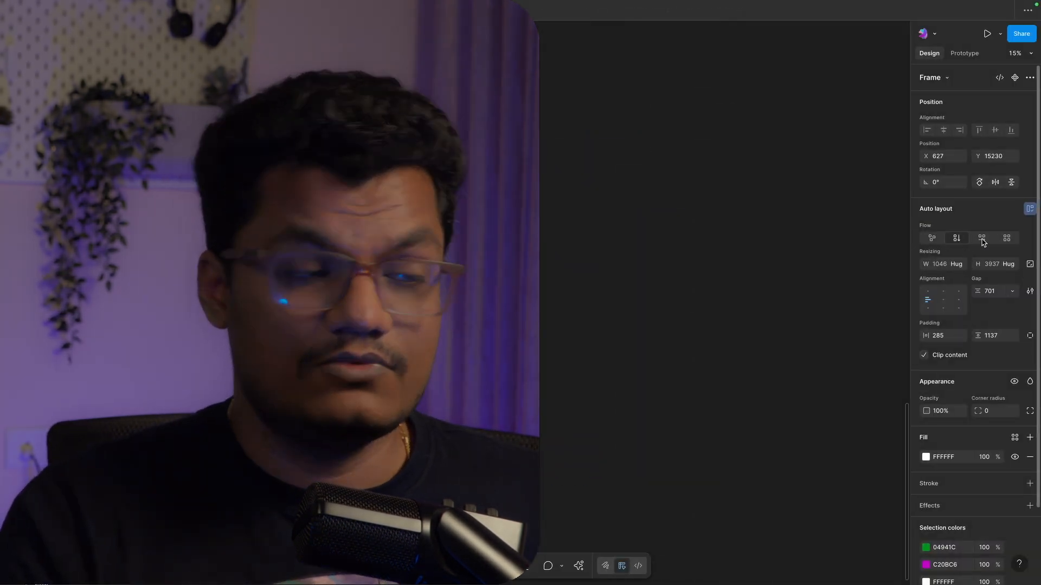
click(982, 238)
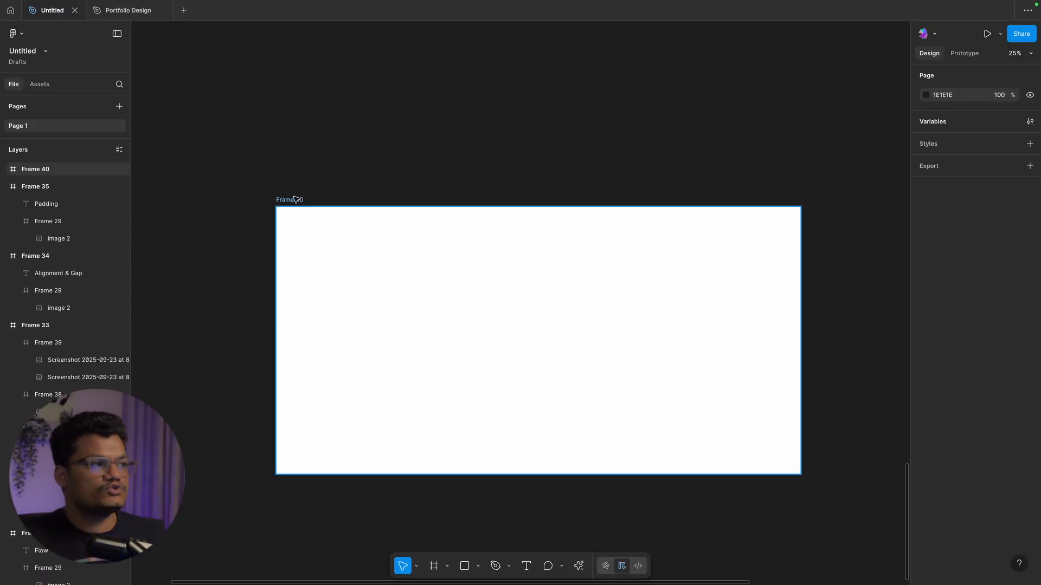
- Select the empty white frame and apply a horizontal auto layout flow to it
click(295, 200)
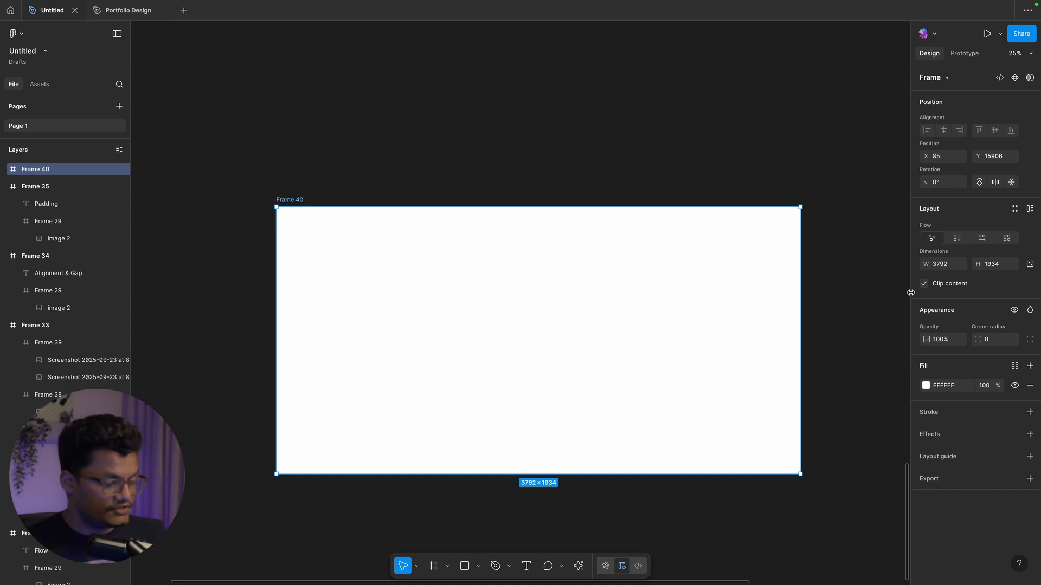
key(shift+a)
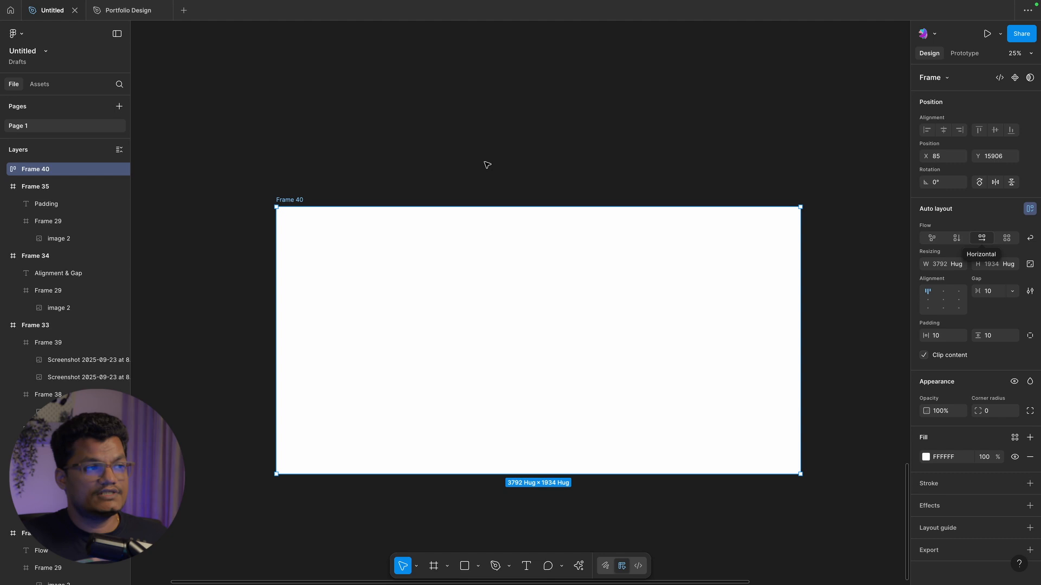
click(124, 137)
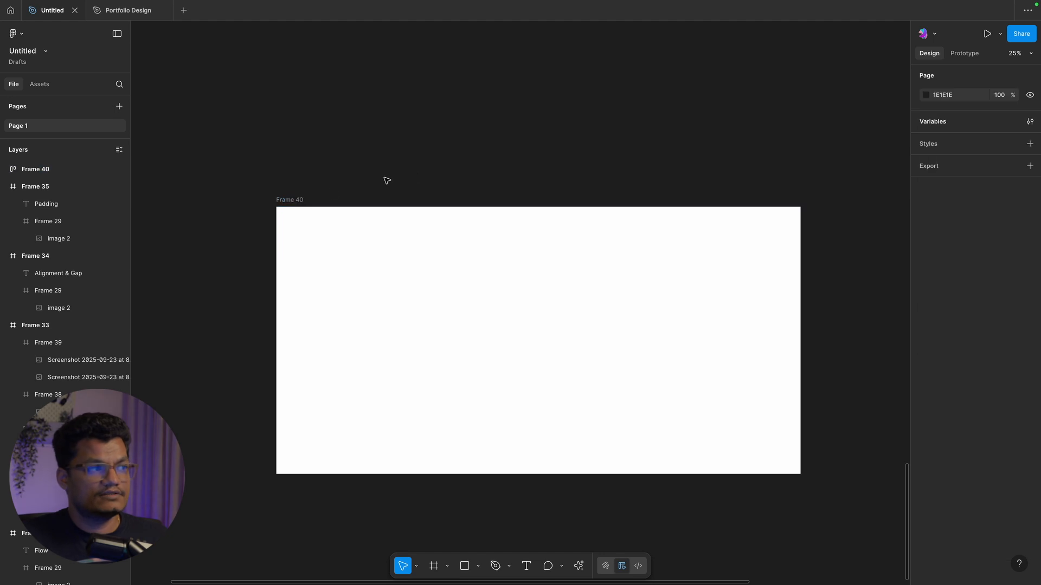
click(293, 201)
scroll(306, 204, down, 2)
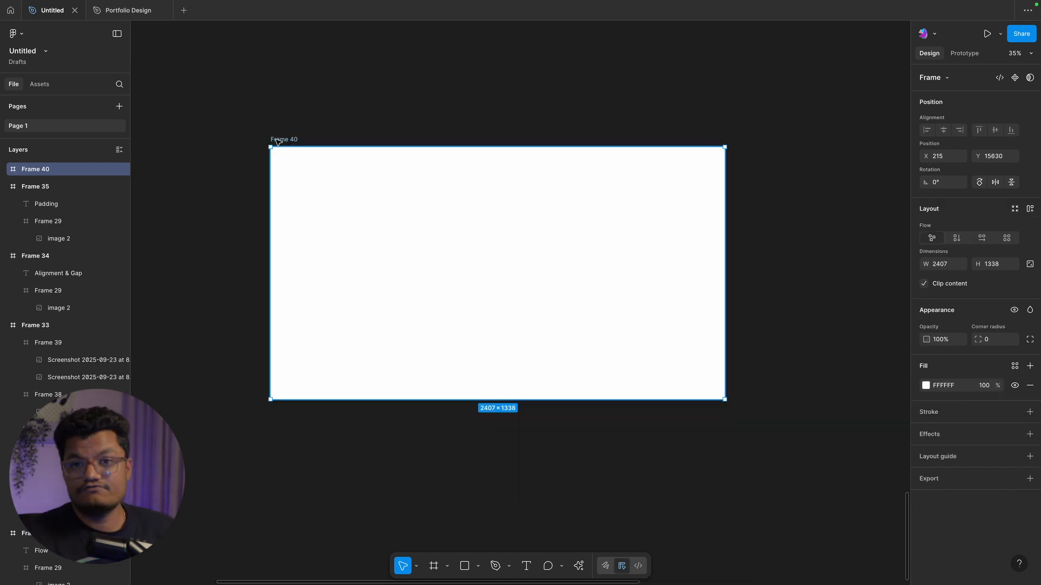
- Draw a nested frame about 1175 × 230 in the upper part of the white frame and fill it with magenta C20BC6
click(292, 120)
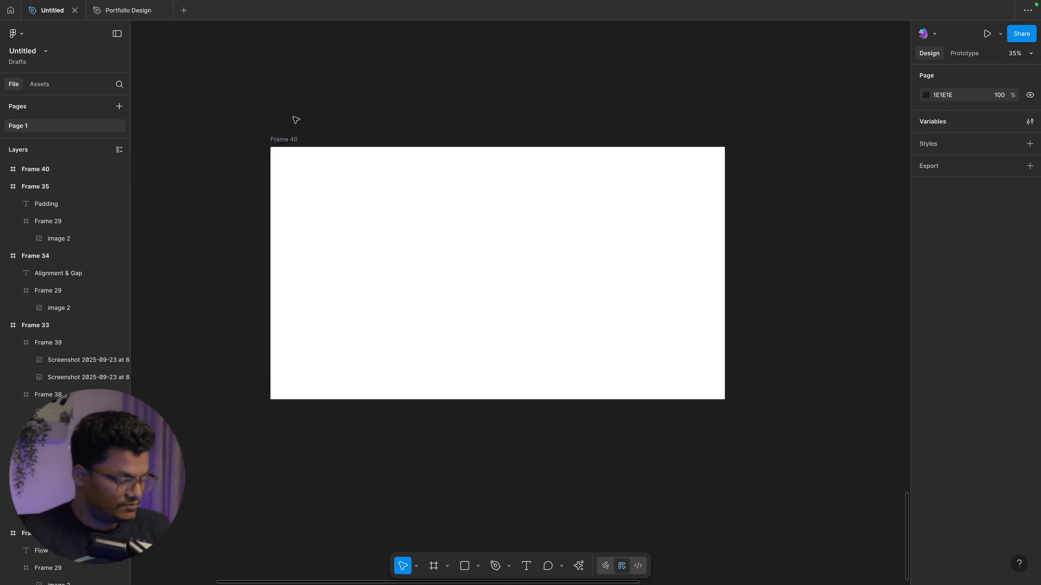
key(f)
drag(301, 185, 523, 229)
click(539, 106)
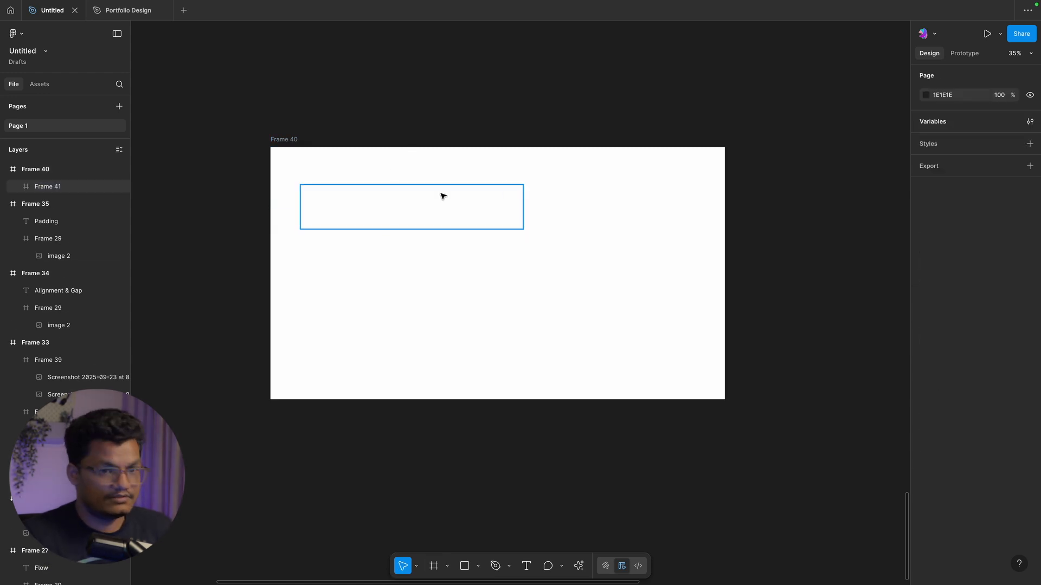
click(443, 197)
click(926, 385)
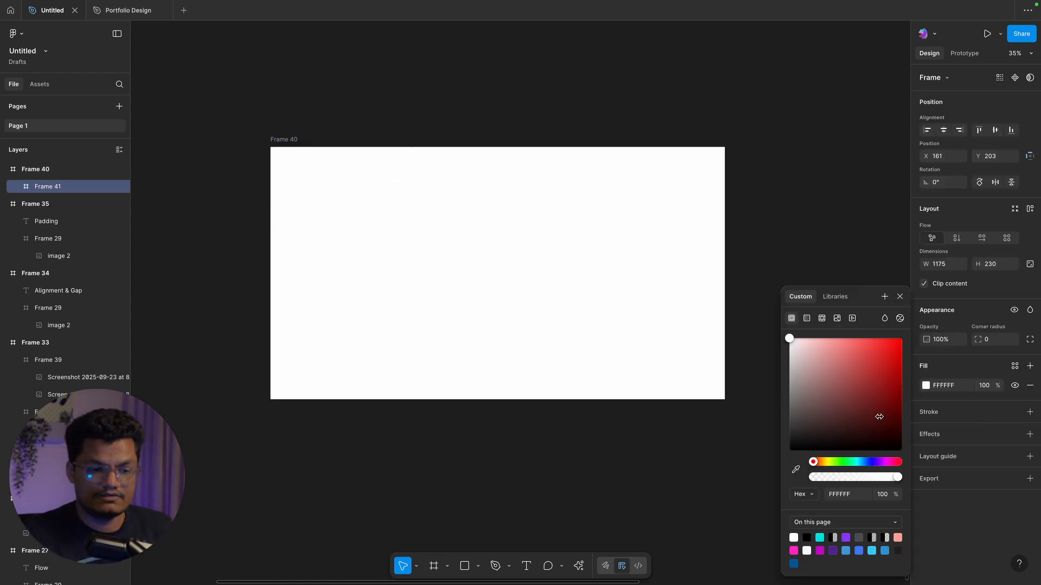
click(820, 551)
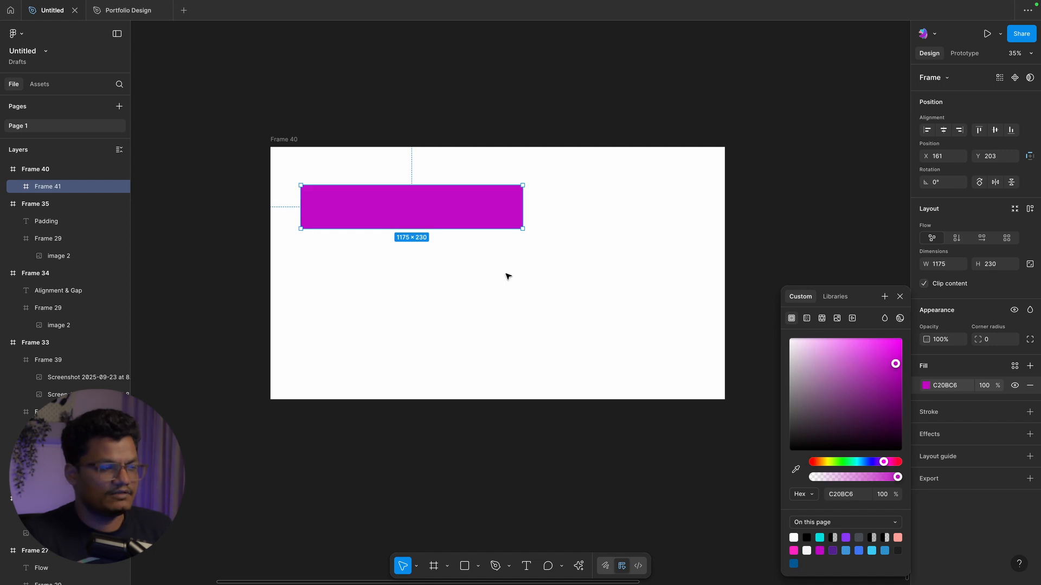
click(477, 129)
- Duplicate the magenta bar directly below at about Y 602 and recolour the copy green 31C60B
click(448, 204)
drag(448, 205, 438, 284)
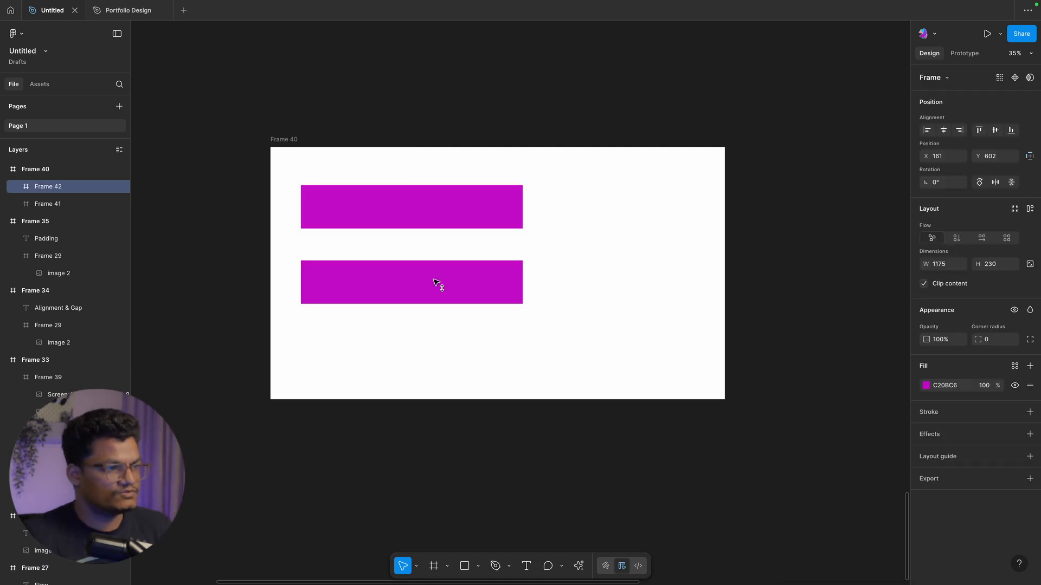
click(926, 385)
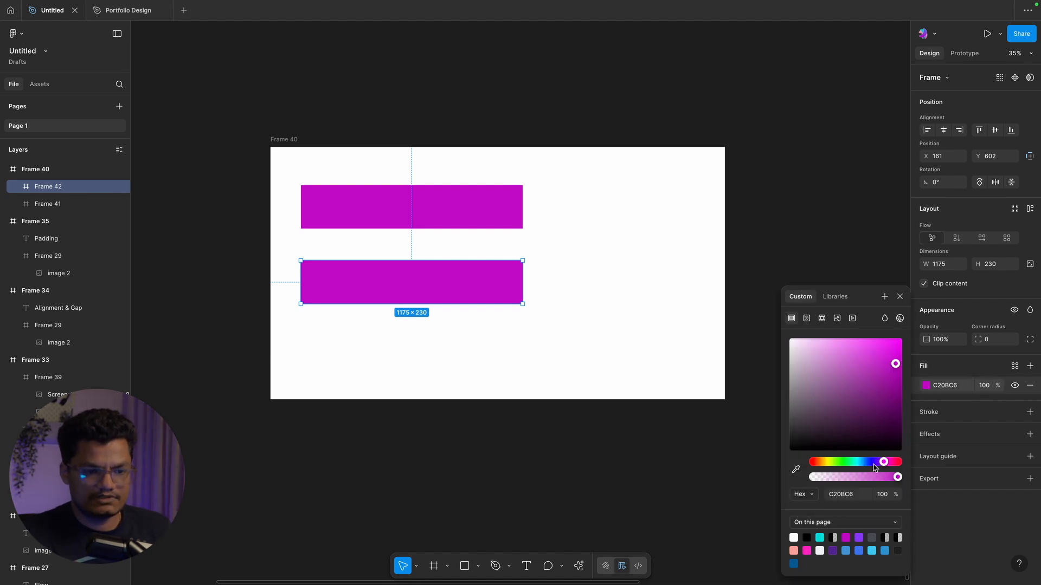
mouse_move(842, 464)
mouse_down()
mouse_move(825, 463)
mouse_move(839, 462)
mouse_up()
click(541, 70)
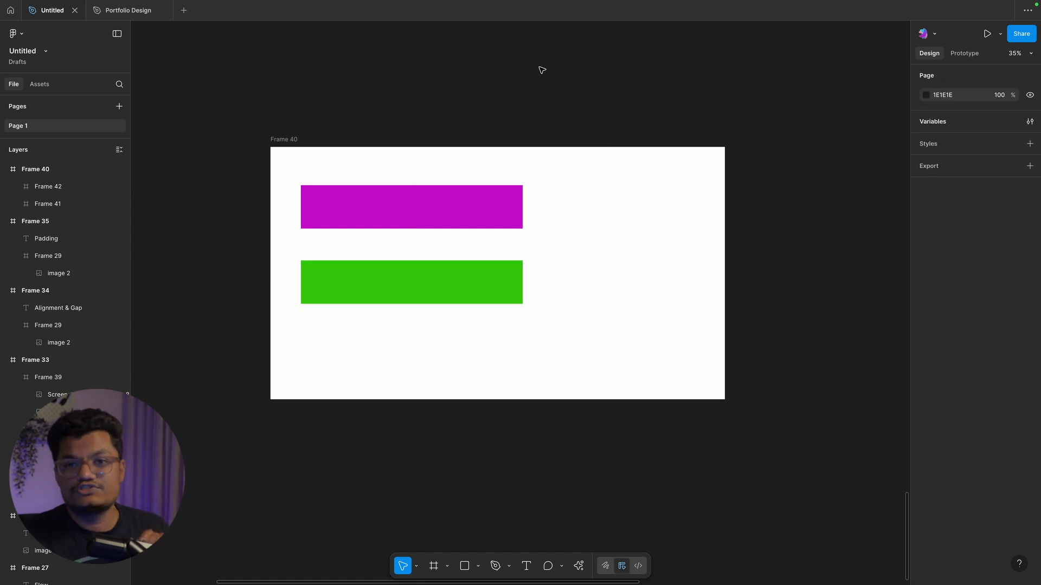
- Widen the magenta bar to about 1244 by extending its right edge
click(490, 225)
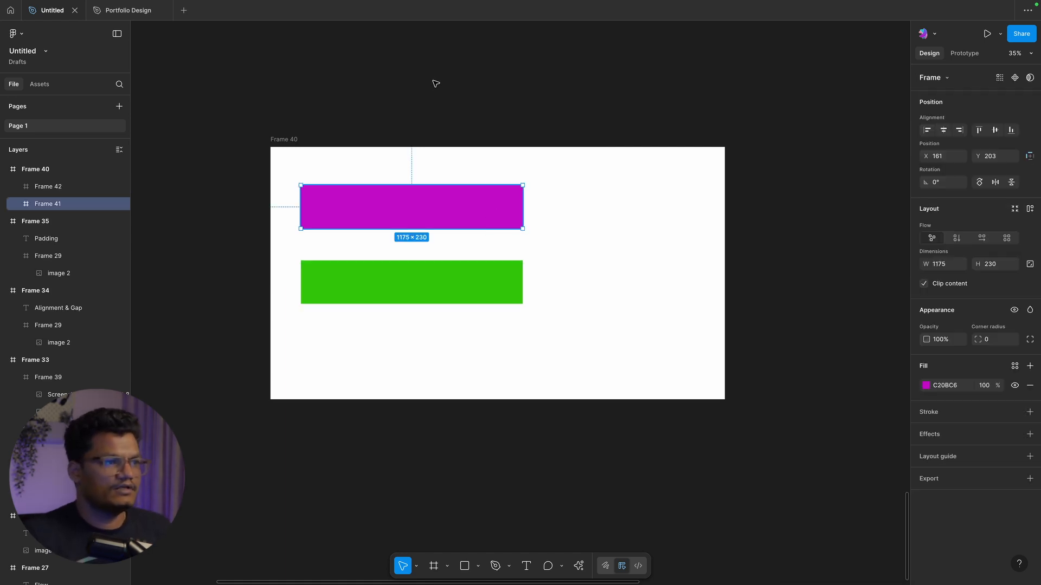
click(327, 133)
click(288, 138)
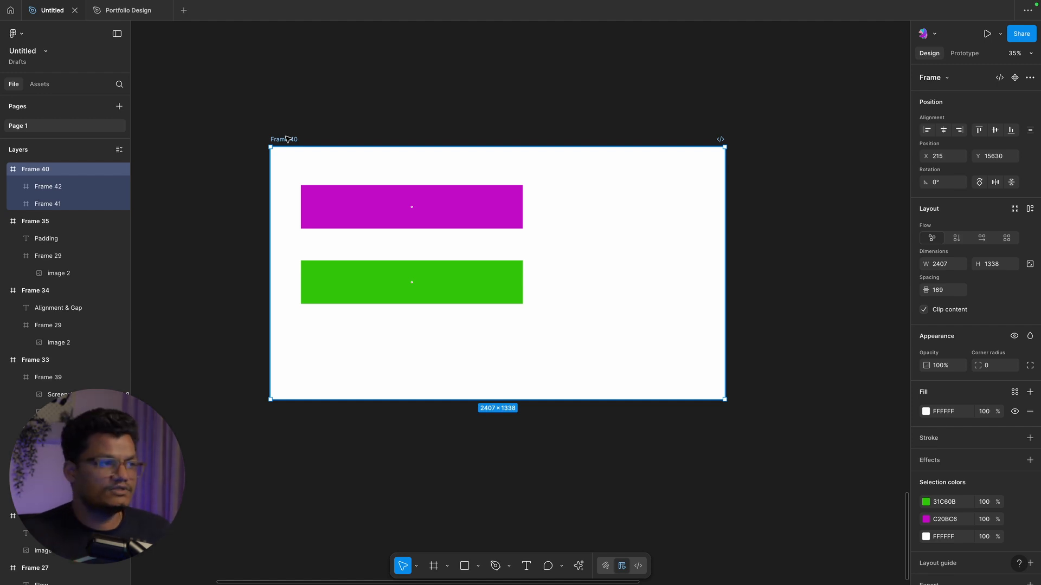
click(342, 139)
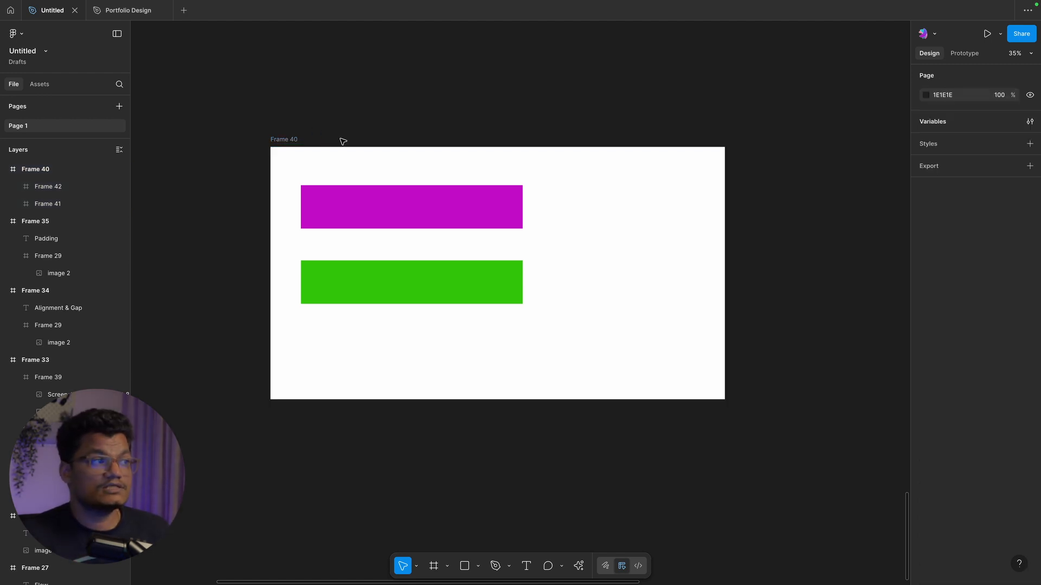
click(282, 139)
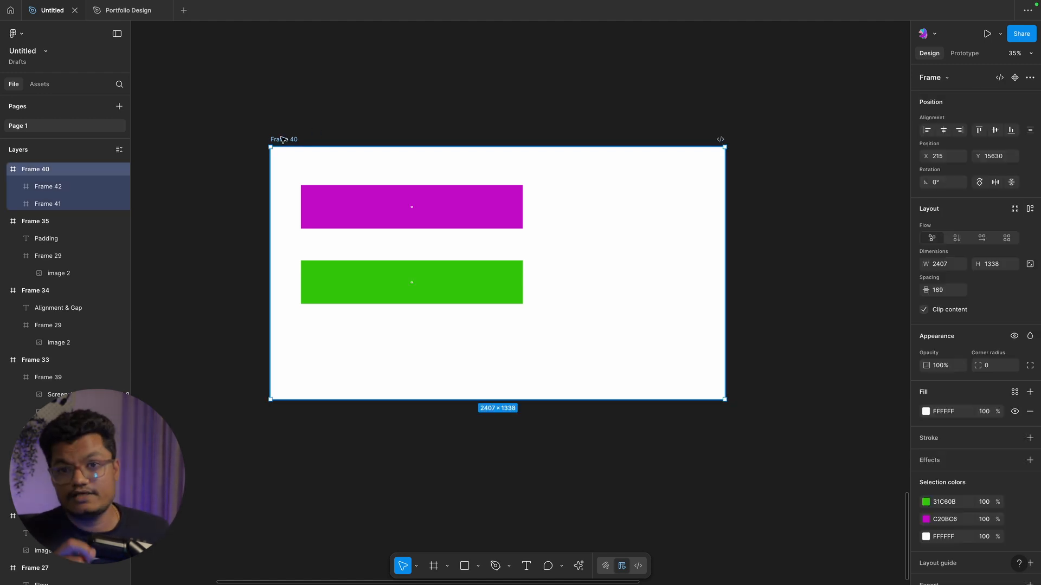
click(374, 205)
mouse_move(524, 206)
mouse_down()
mouse_move(683, 237)
mouse_move(534, 220)
mouse_up()
click(350, 131)
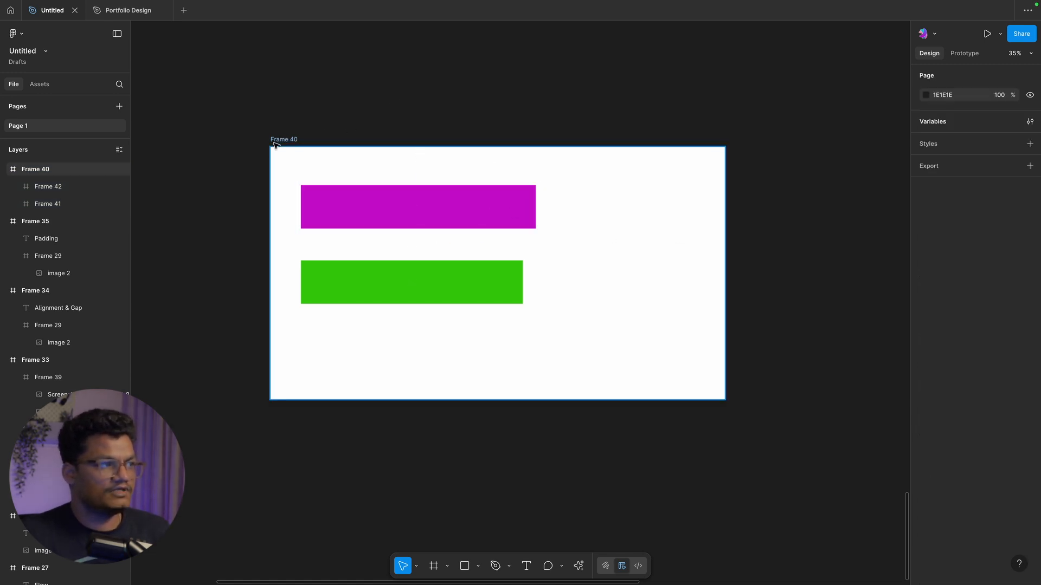
- Widen the outer white frame to about 2657 while it still uses the freeform flow
click(275, 140)
drag(804, 234, 772, 225)
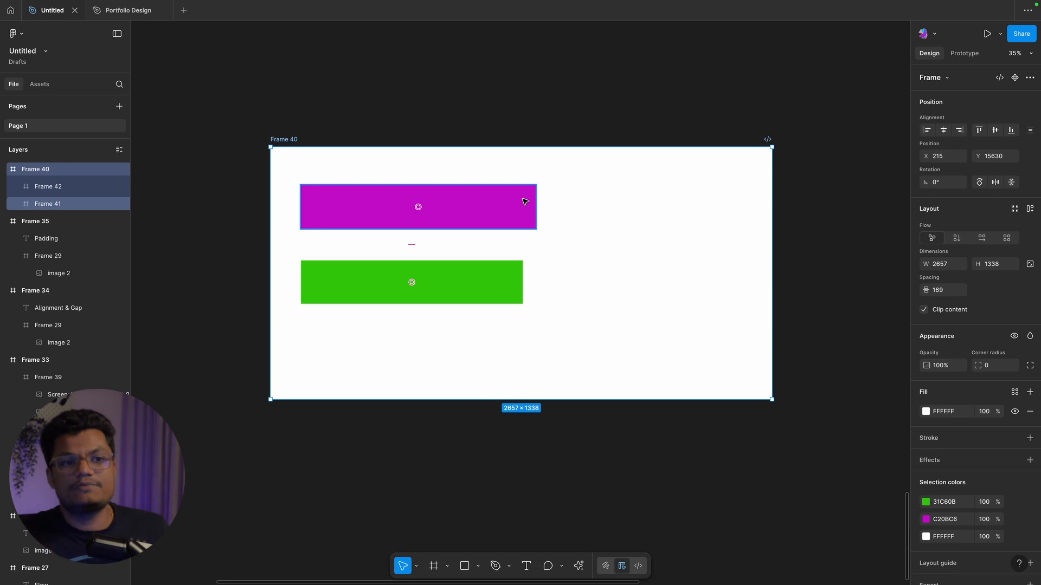
click(512, 86)
- Apply auto layout to the outer white frame holding the magenta and green bars
click(277, 142)
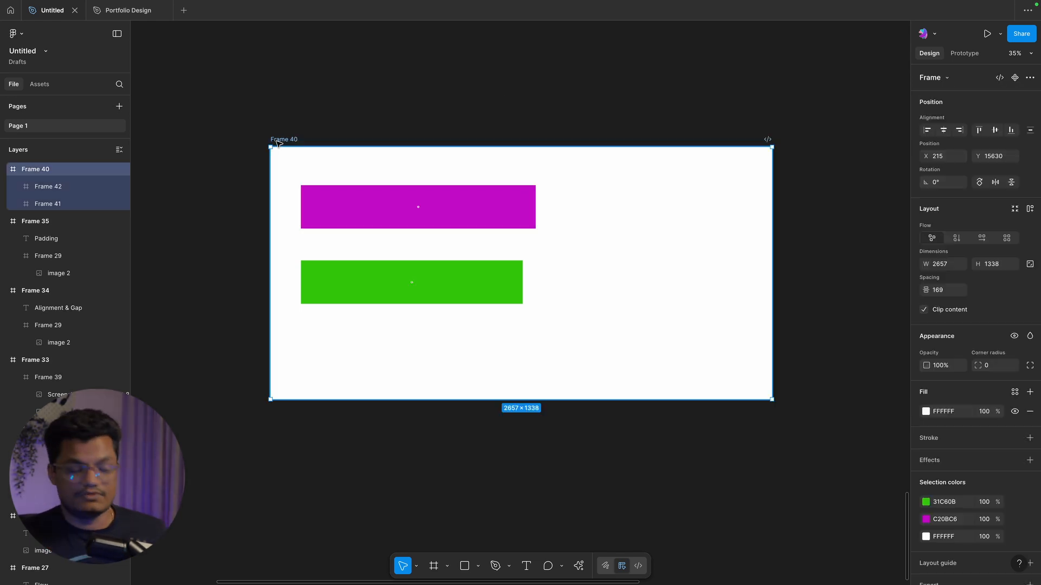
key(shift+a)
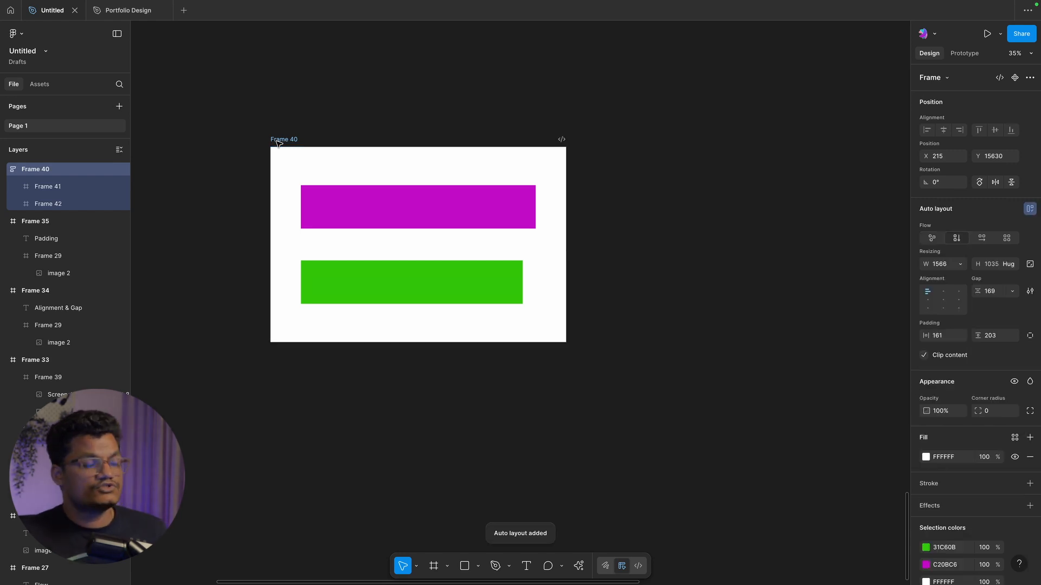
click(314, 123)
- Examine the width resizing options available for the white auto layout frame
click(288, 141)
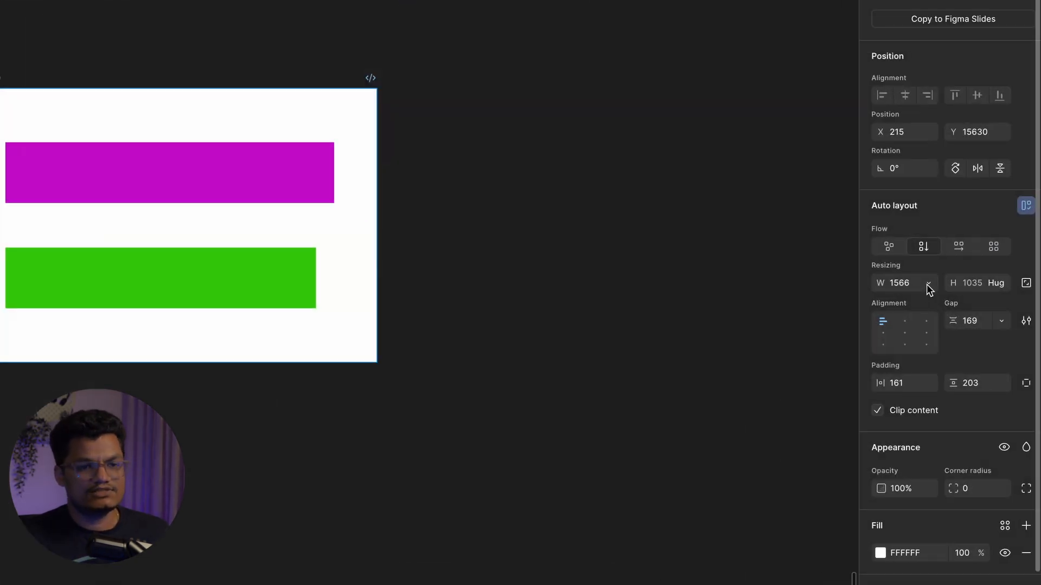
click(928, 283)
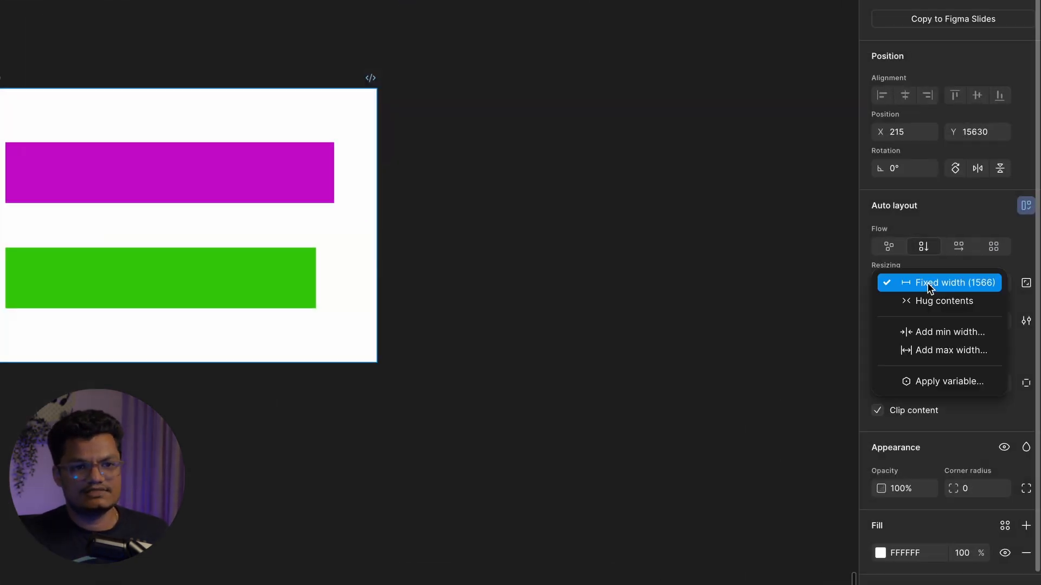
click(798, 284)
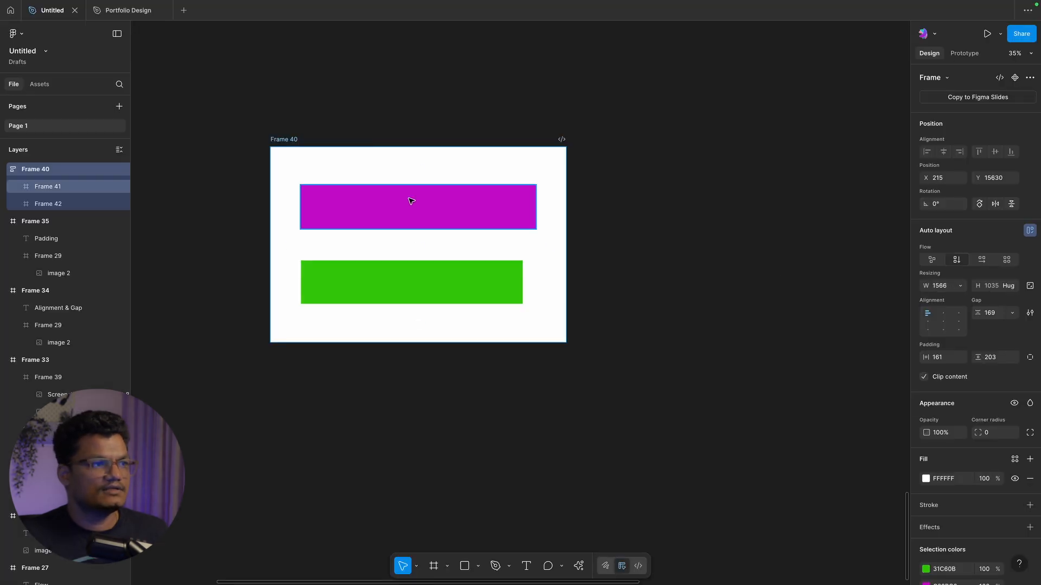
- Examine the width resizing options of the magenta bar, comparing Fixed width with Fill container
click(157, 162)
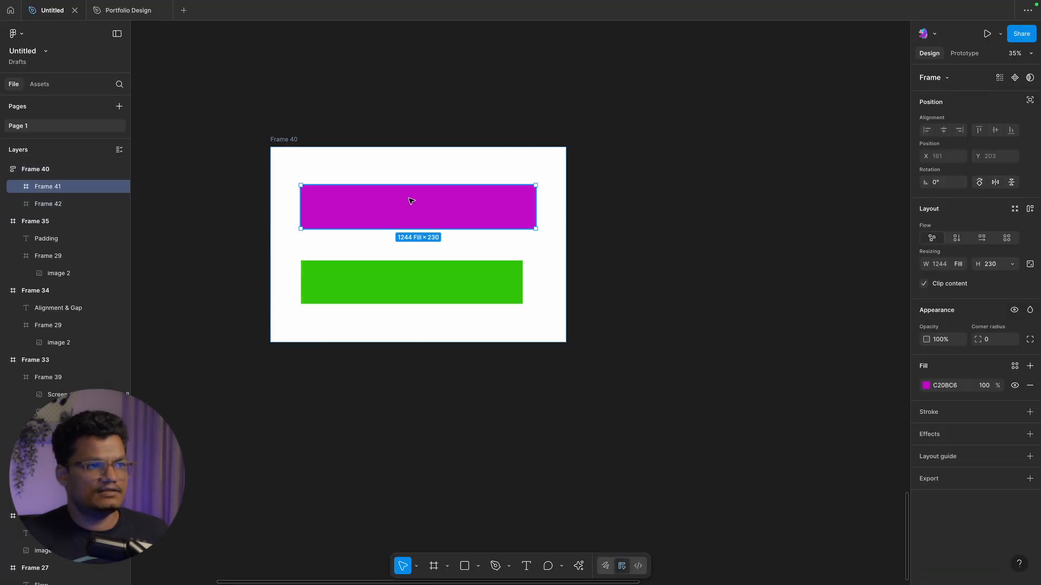
click(960, 265)
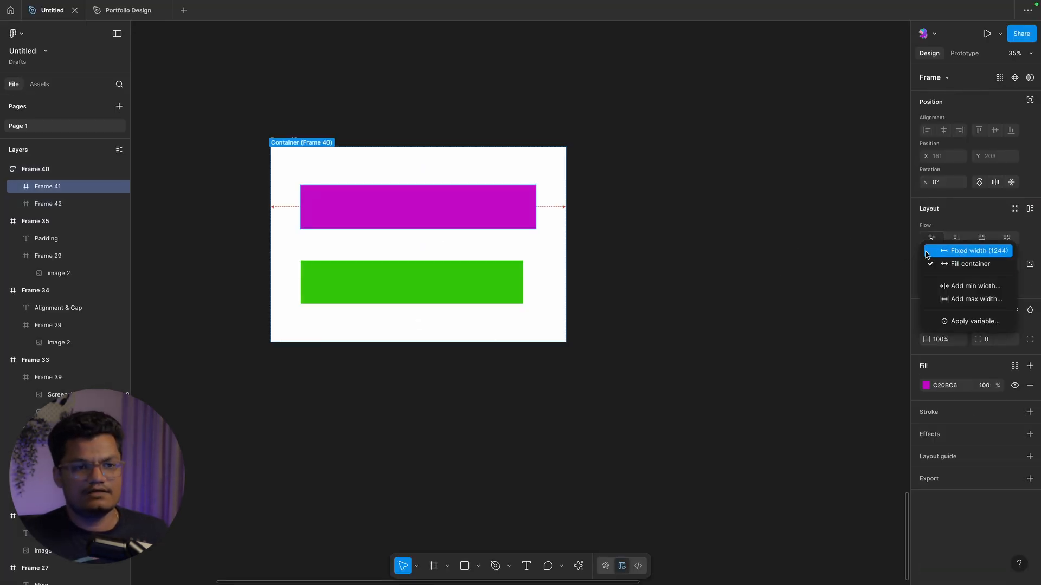
click(970, 251)
click(310, 139)
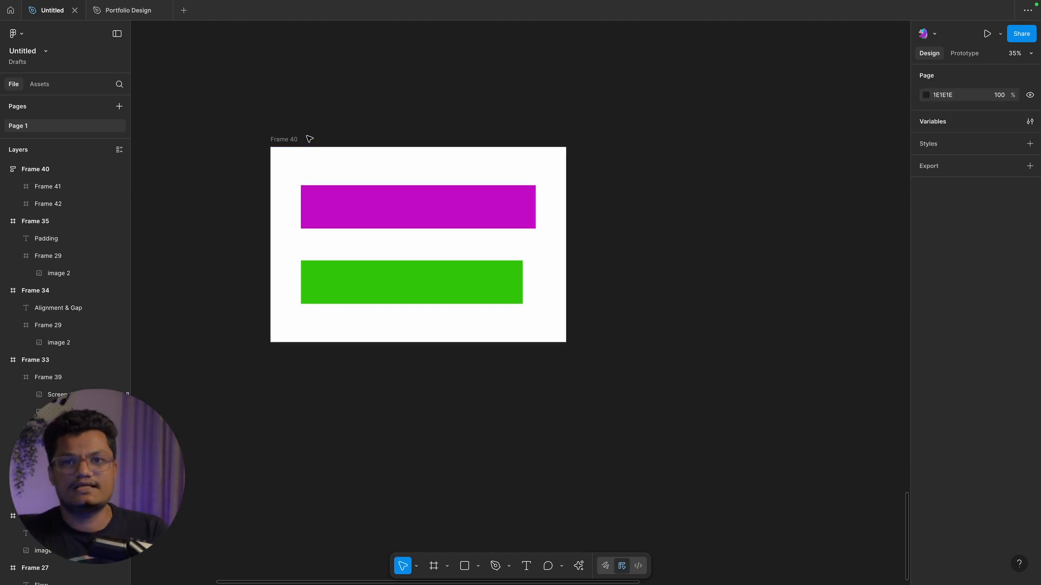
- Select the outer white frame and review its Fixed width and Hug contents options without changing them
click(293, 139)
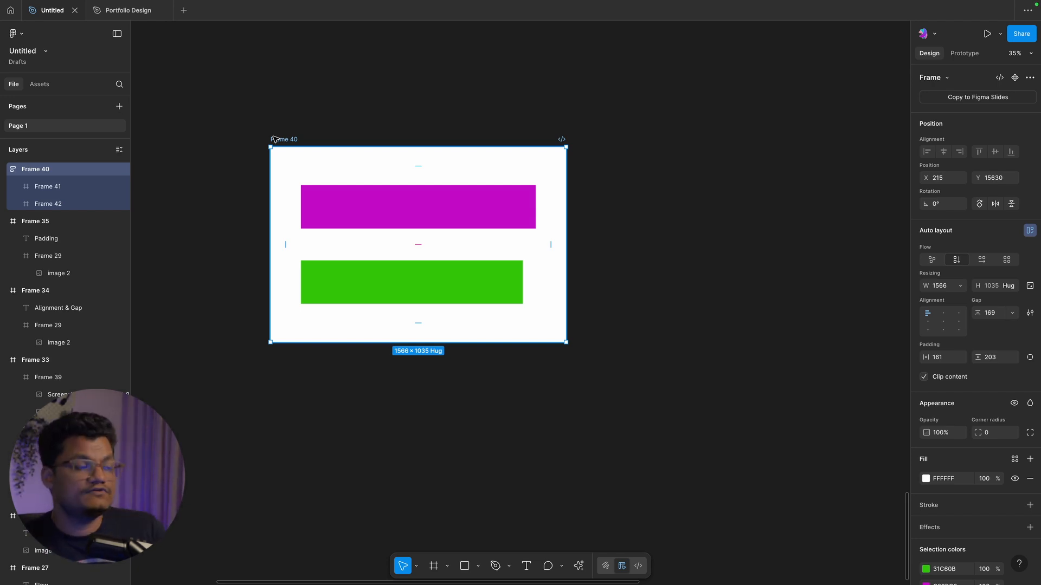
key(Escape)
click(294, 140)
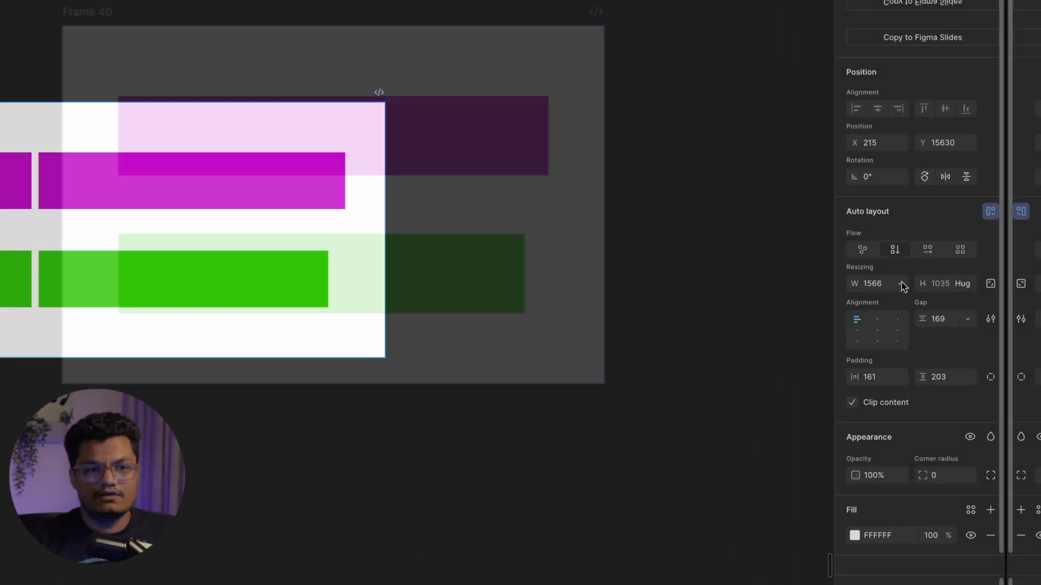
click(962, 287)
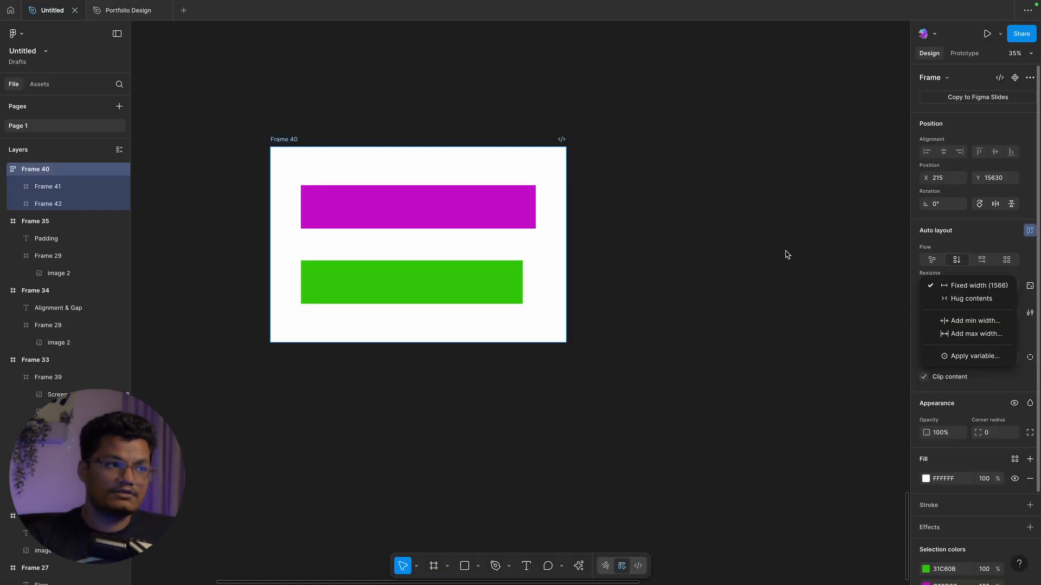
click(682, 235)
key(Escape)
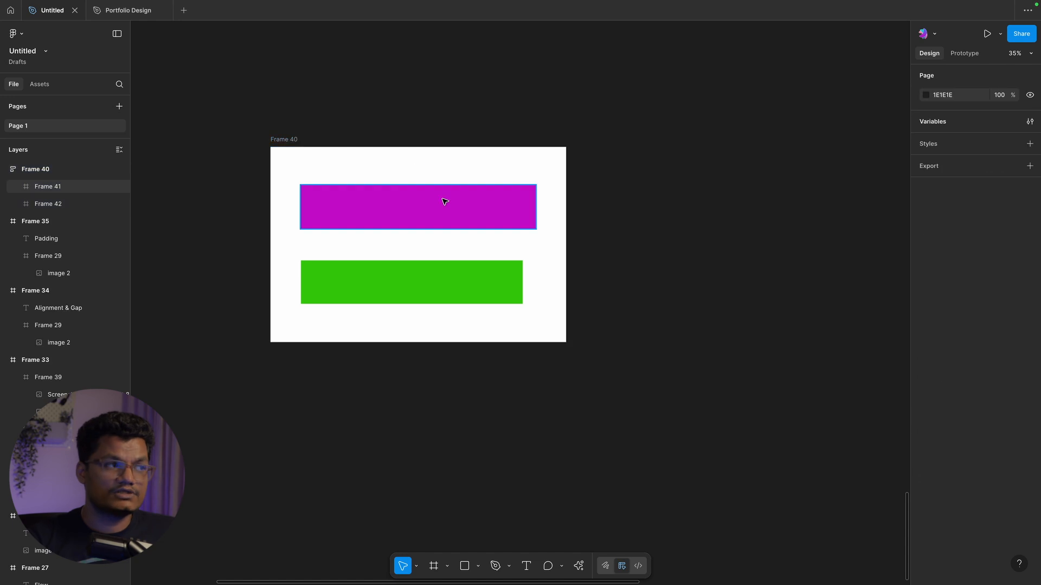
- Check the magenta bar's width resizing choices again, keeping Fill container
click(277, 139)
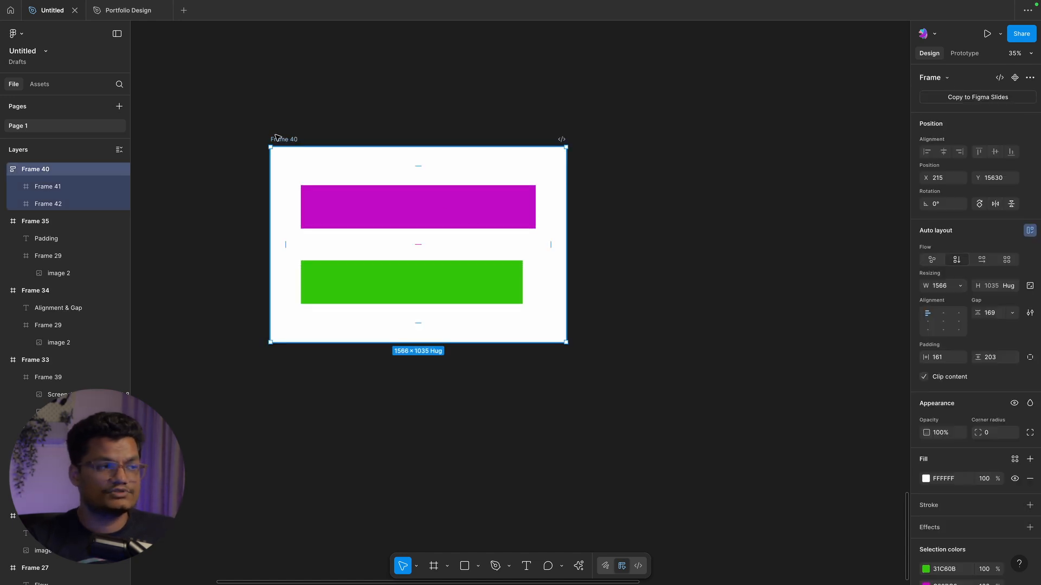
click(373, 211)
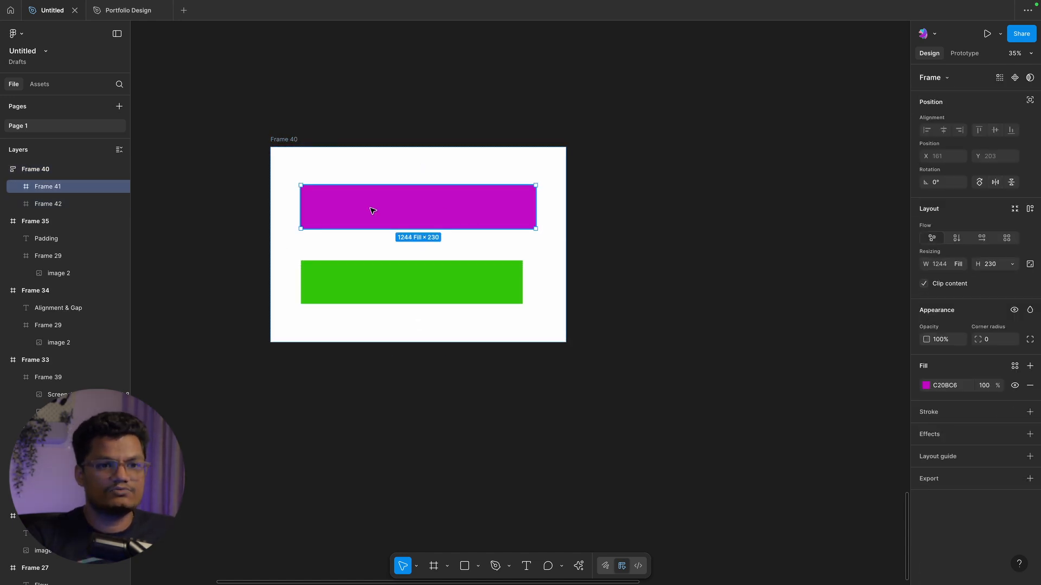
click(958, 265)
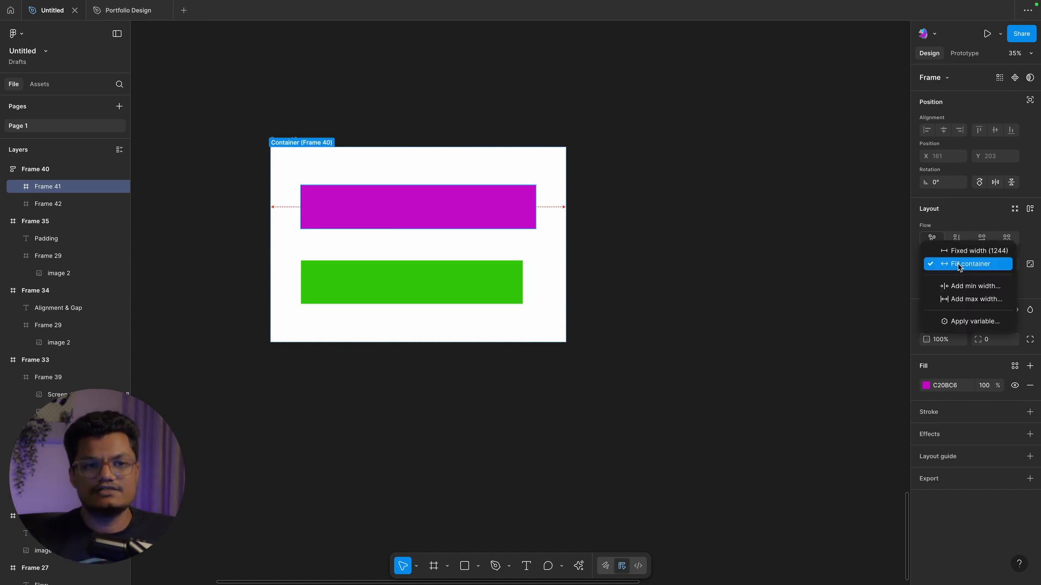
click(580, 225)
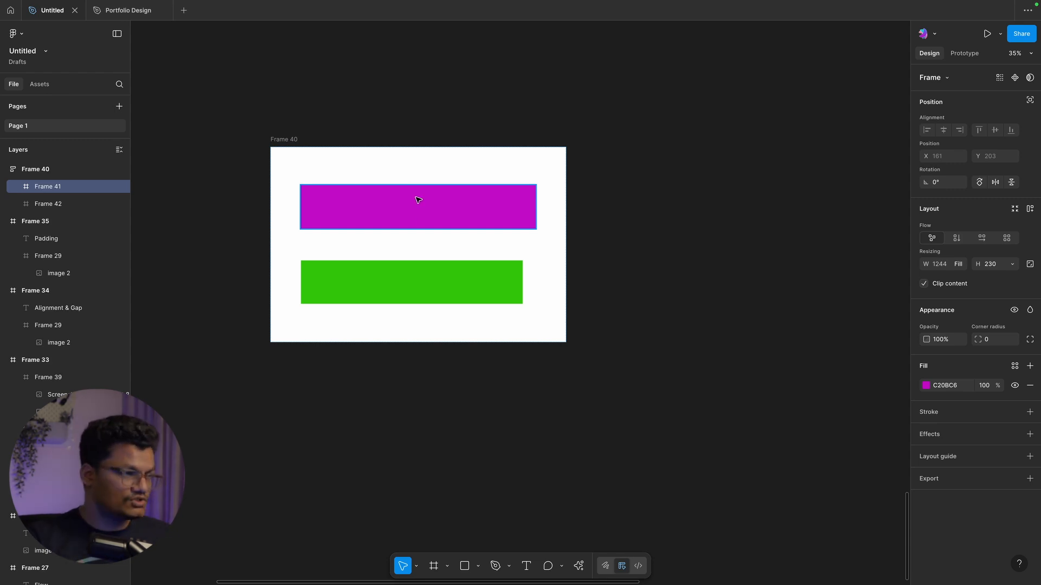
- Draw a nested frame about 462 × 158 inside the magenta bar, and select the magenta bar
key(f)
mouse_move(319, 193)
mouse_down()
mouse_move(406, 223)
mouse_move(358, 206)
mouse_up()
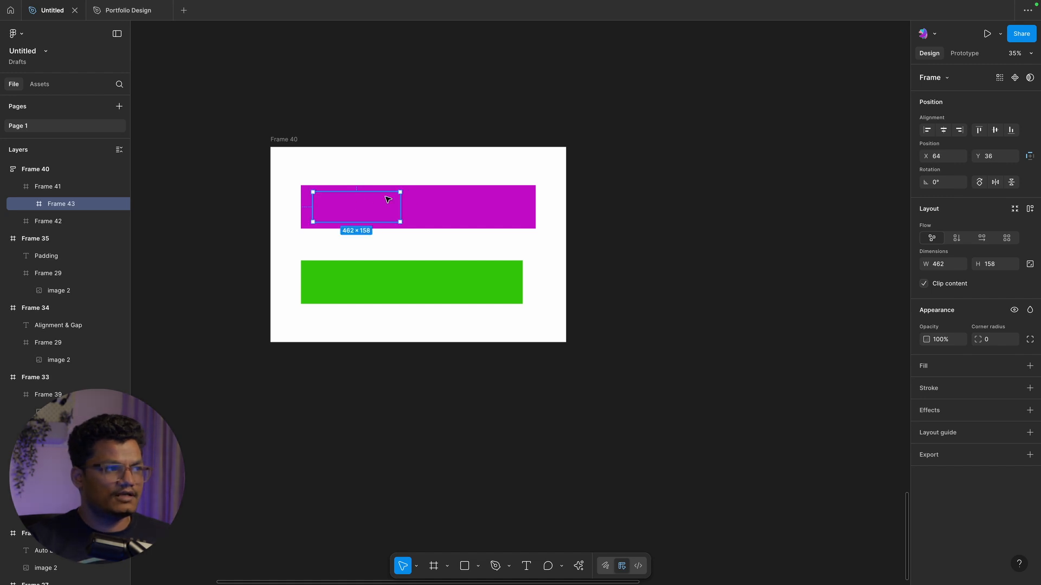
click(429, 208)
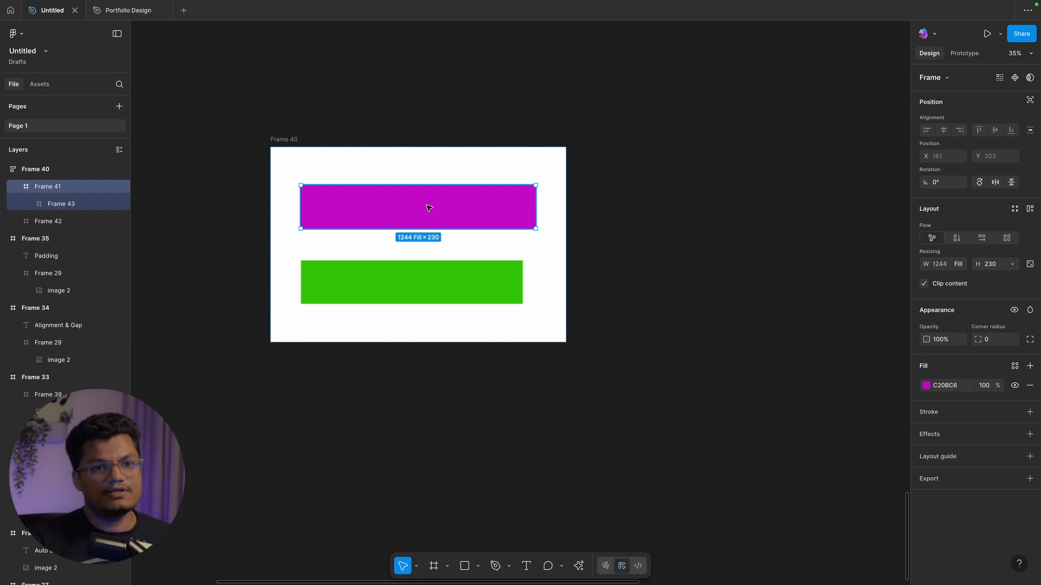
- Apply auto layout to the magenta bar and give its nested frame a black 000000 fill
key(shift+a)
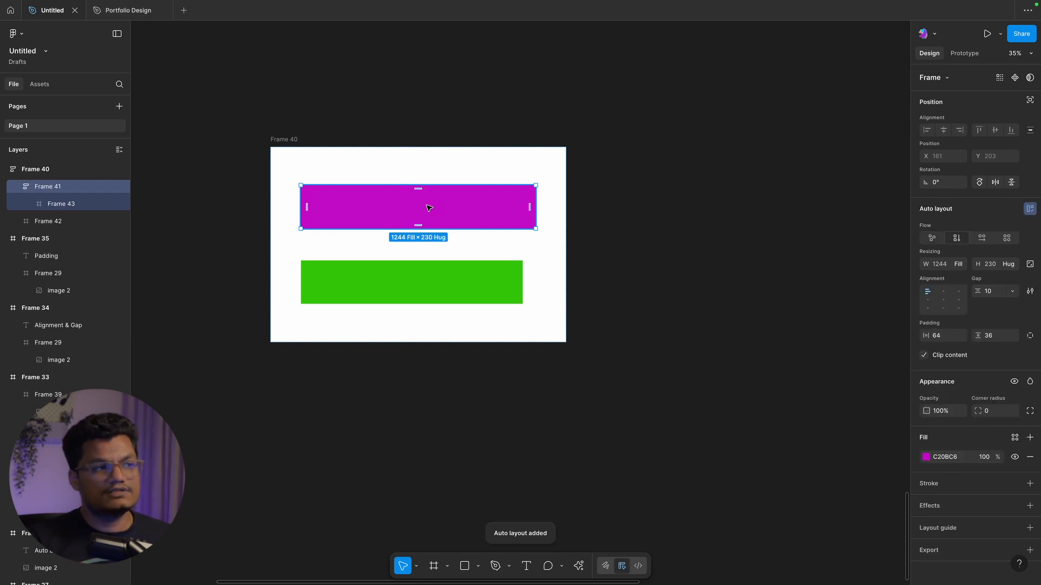
click(370, 207)
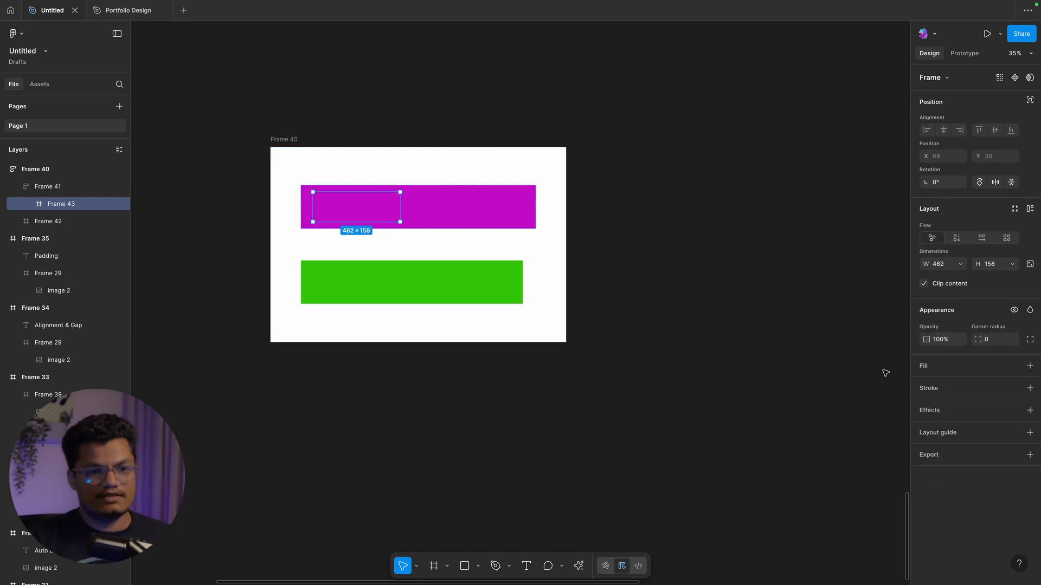
click(931, 372)
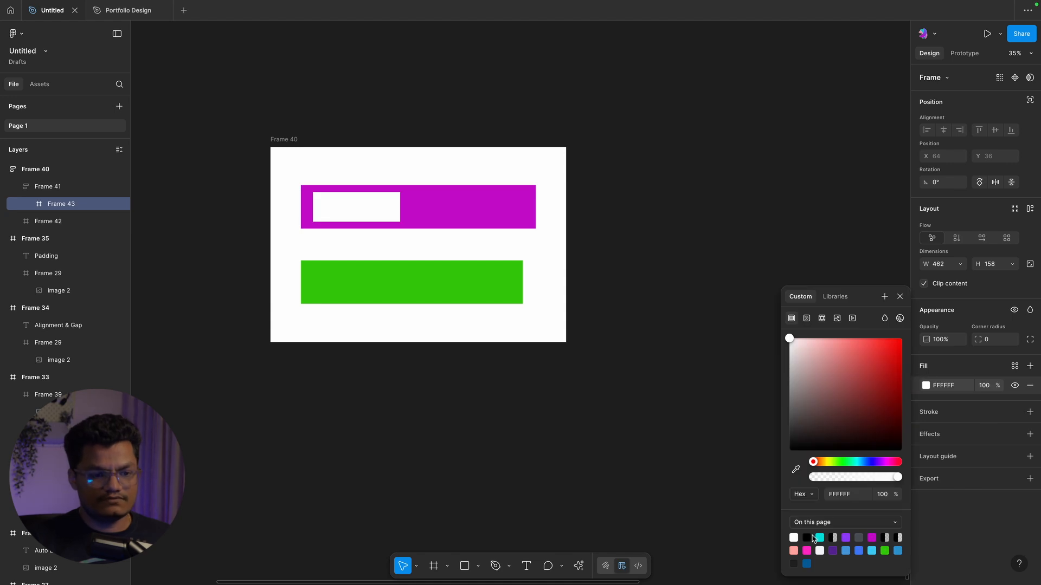
click(807, 538)
click(644, 428)
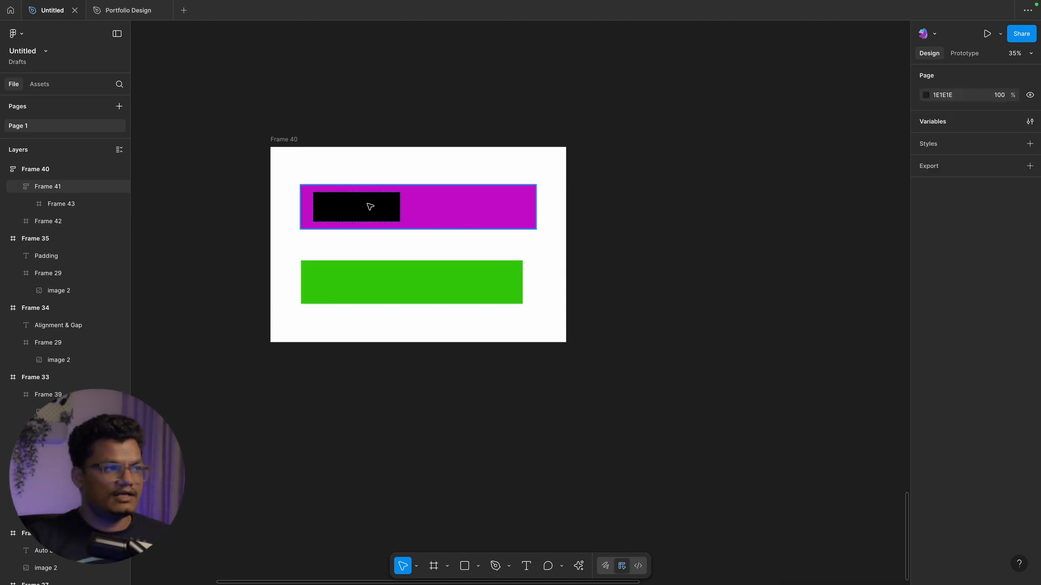
- Review the magenta bar's width resizing options, keeping Fill container
click(455, 206)
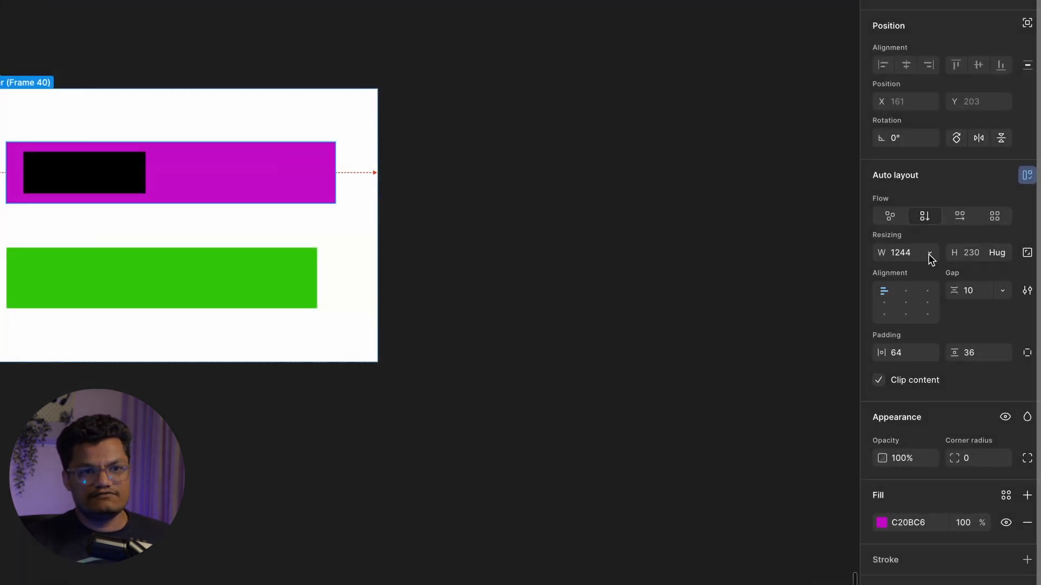
click(959, 265)
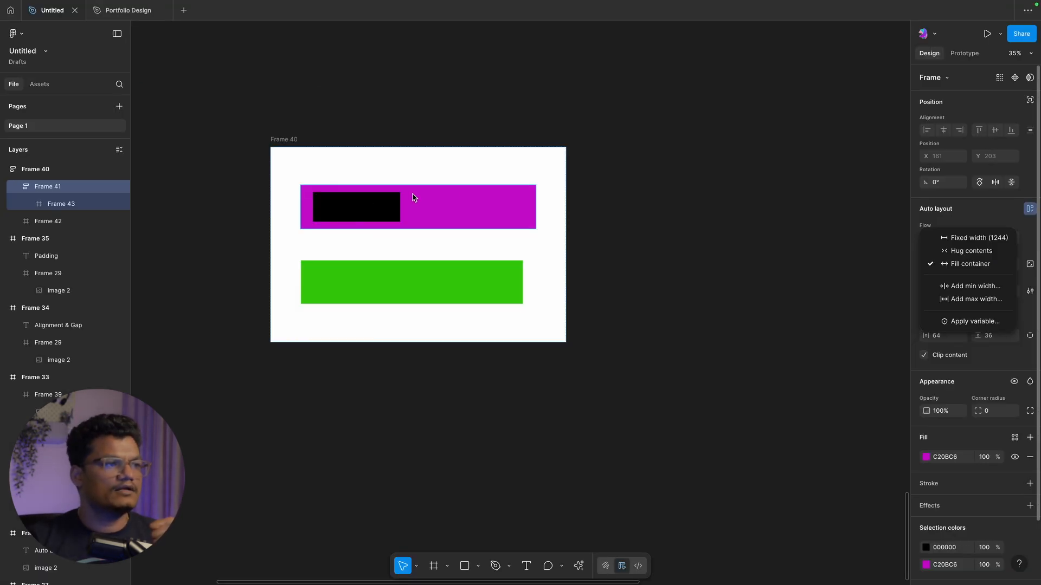
click(223, 61)
click(222, 60)
click(415, 193)
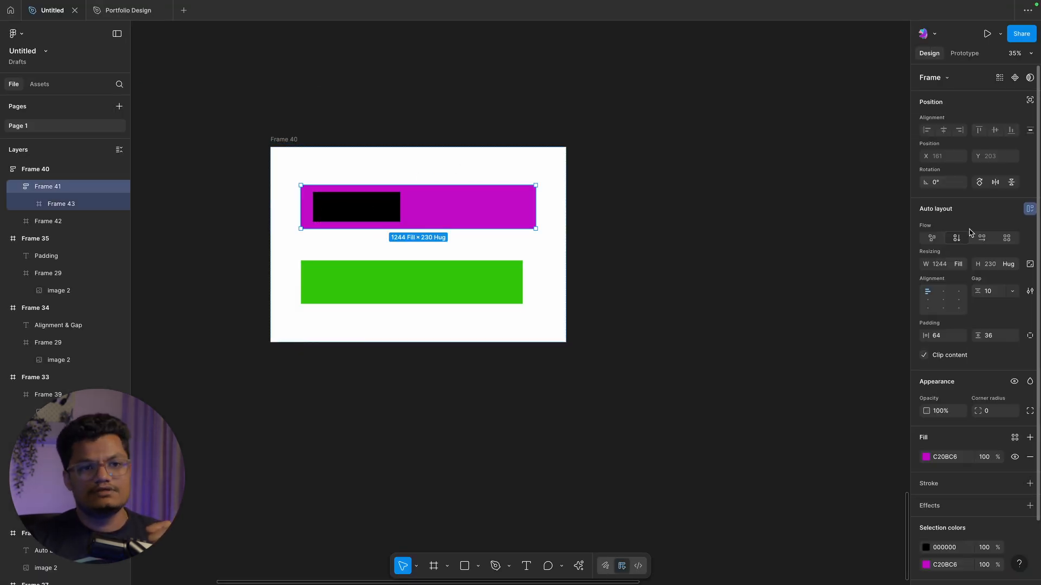
- Try Hug contents for the magenta bar's width, and restore it to Fill container
click(961, 264)
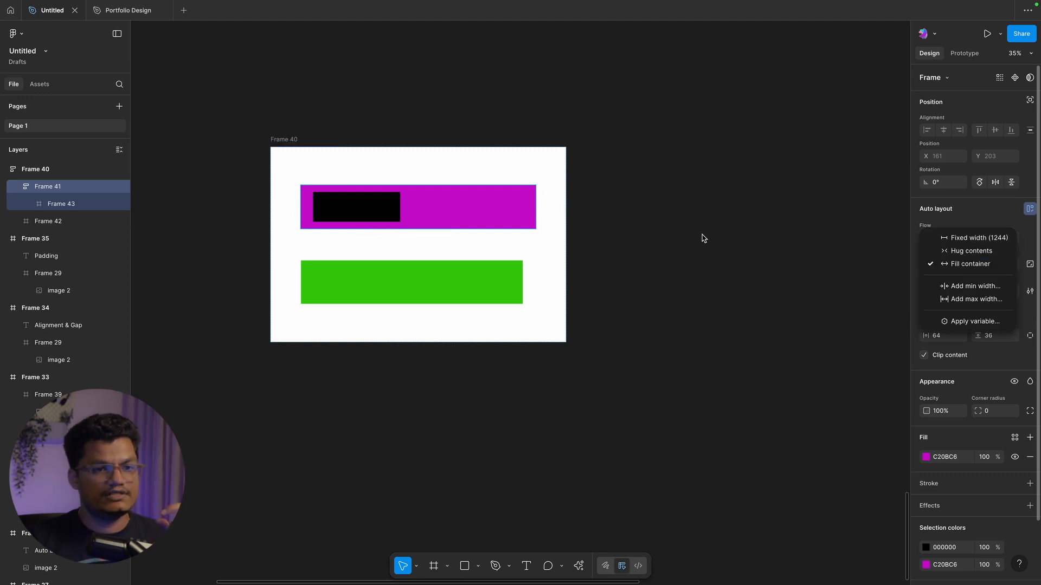
click(949, 251)
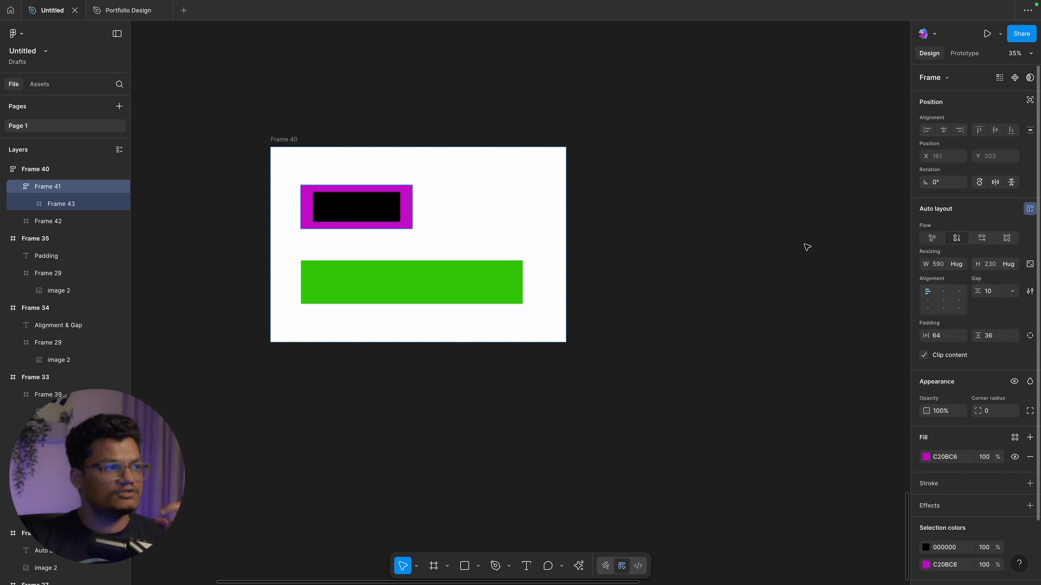
click(374, 132)
click(367, 200)
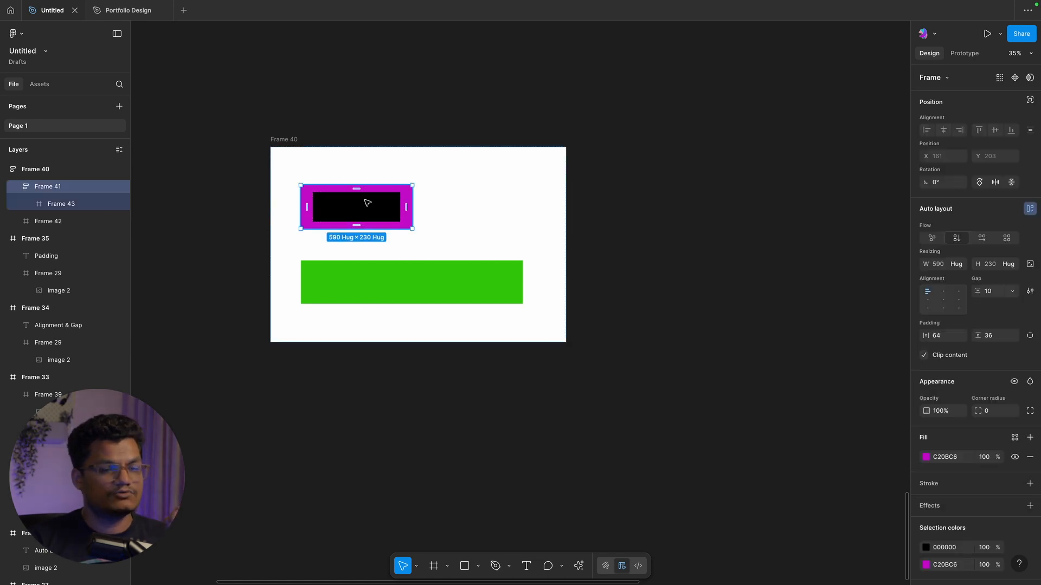
click(960, 265)
click(960, 277)
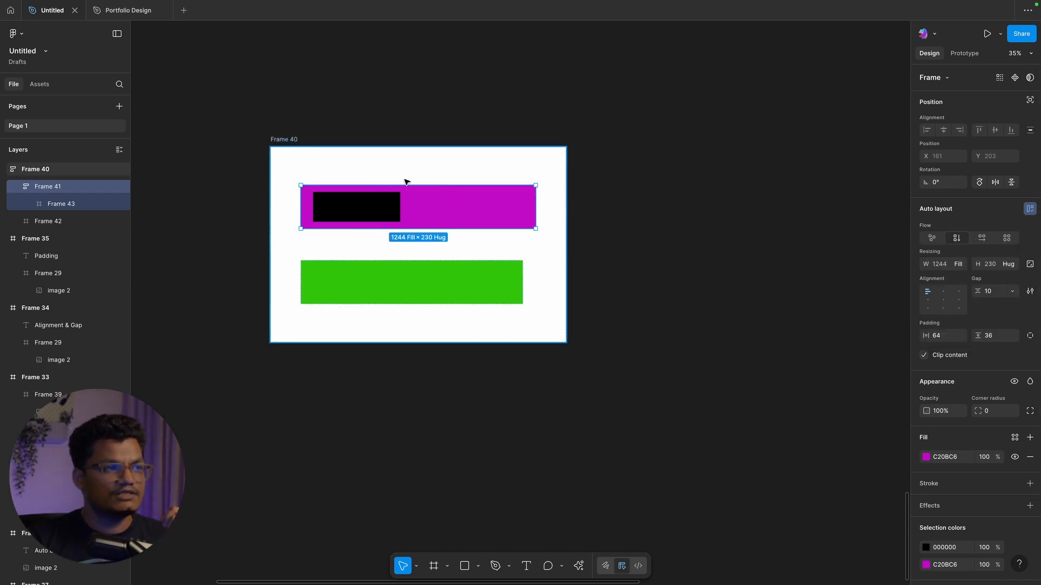
- Set the width of the black frame inside the magenta bar to Fill container
click(375, 202)
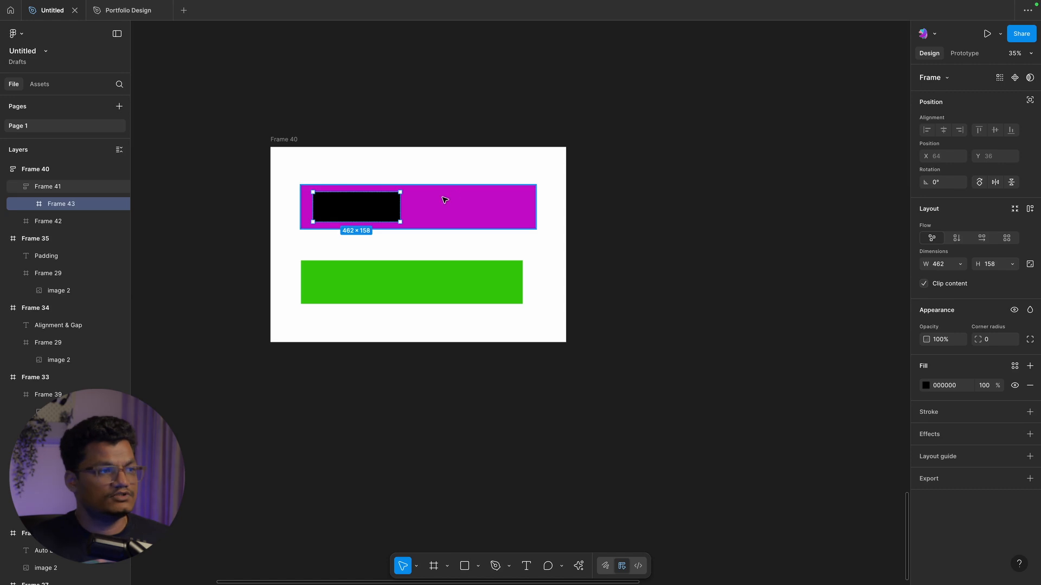
click(961, 265)
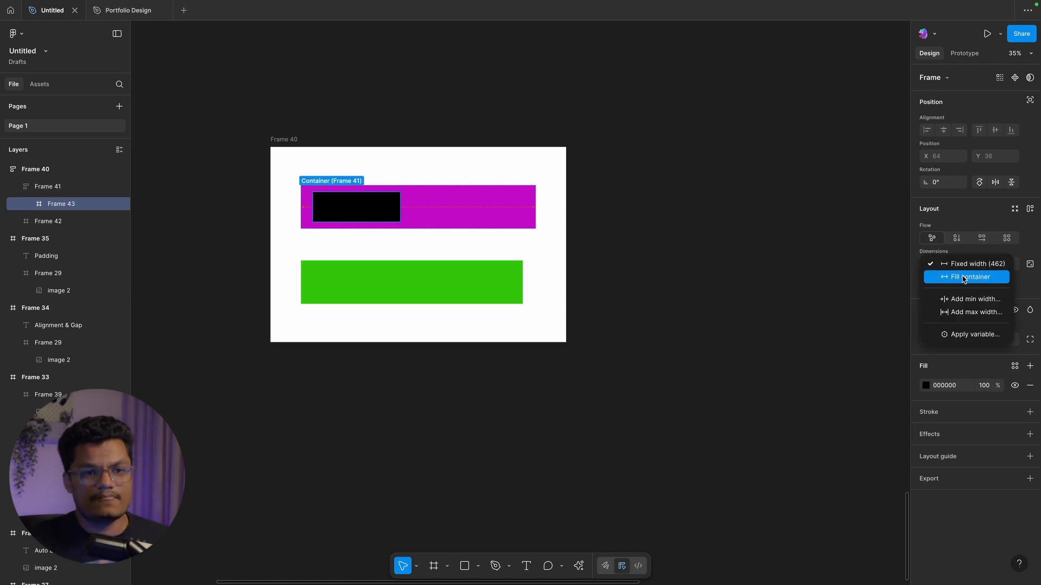
click(964, 278)
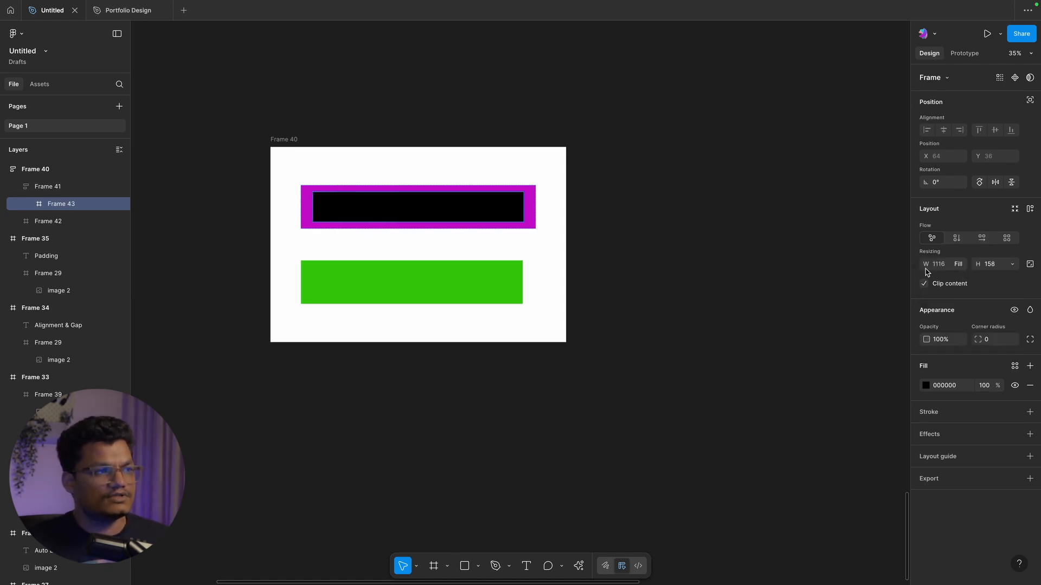
click(340, 102)
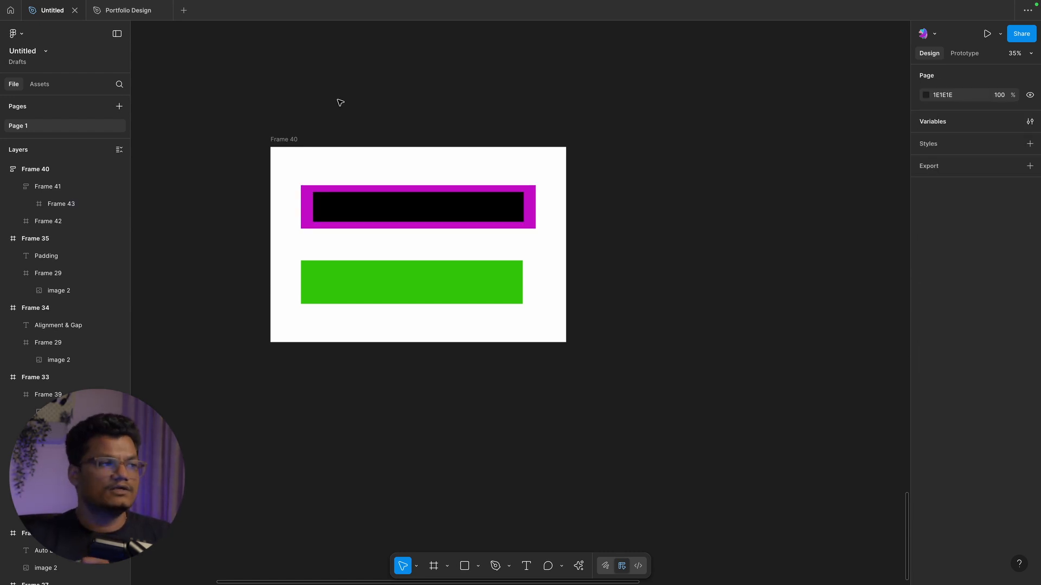
- Delete the green bar and review the outer white frame's height resizing options, keeping Hug contents
click(286, 140)
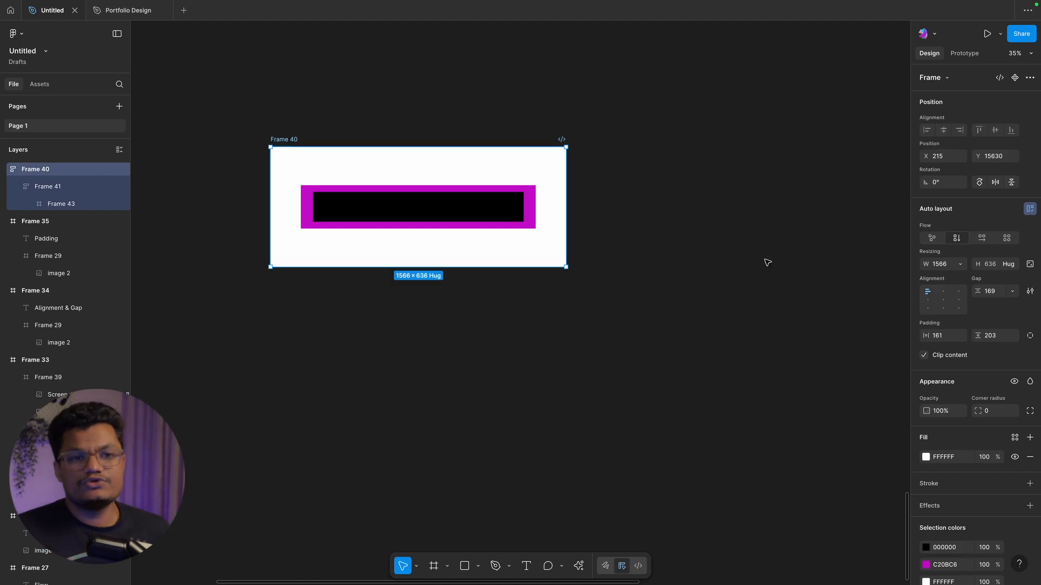
click(1012, 265)
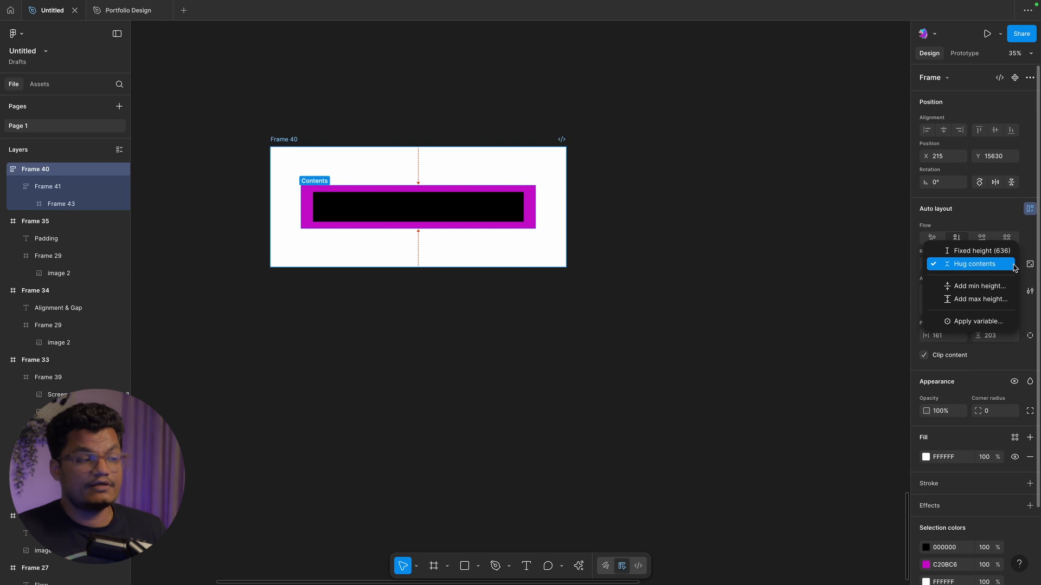
click(387, 207)
click(388, 206)
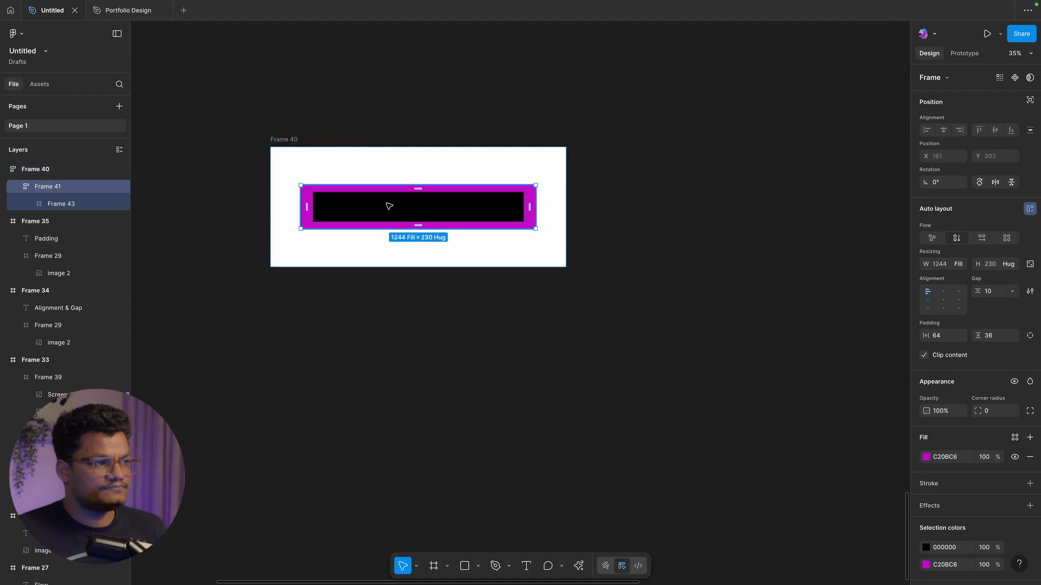
click(389, 204)
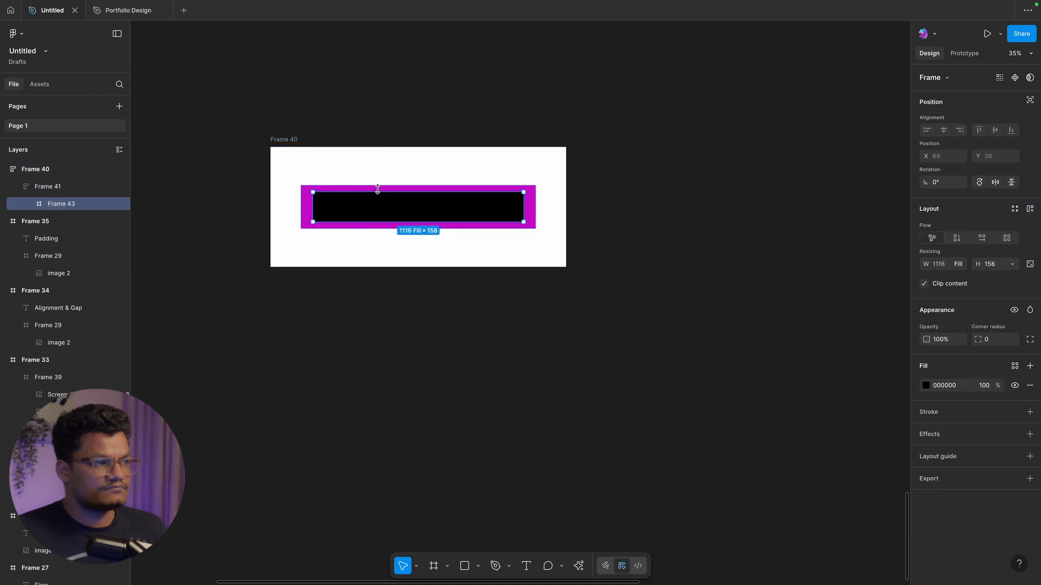
- Stretch the outer white frame downward to a height of about 1579
click(414, 91)
click(279, 139)
drag(413, 267, 436, 443)
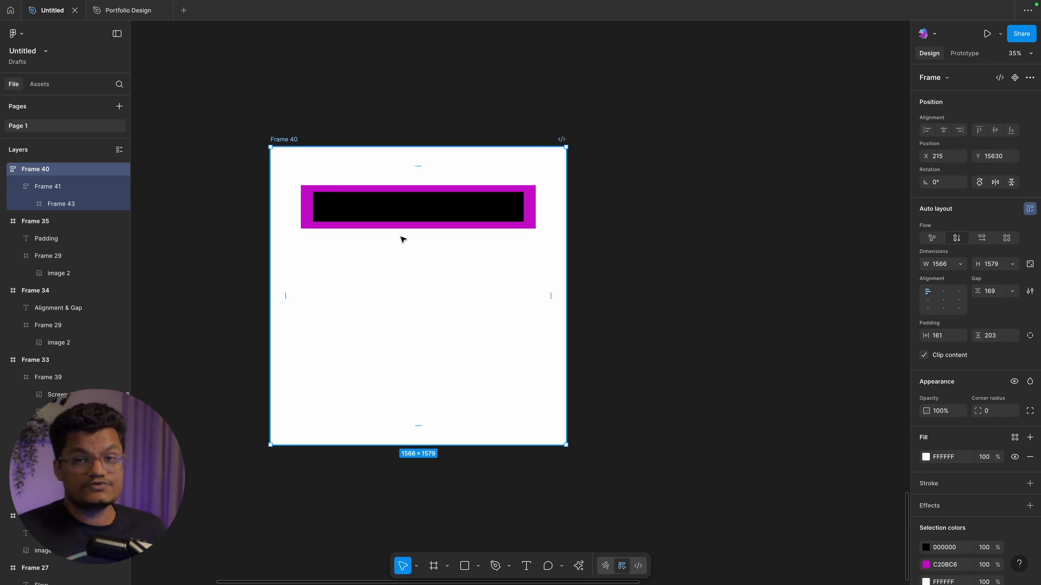
click(363, 141)
- Set the magenta bar's height to Fill container within the white frame
click(314, 189)
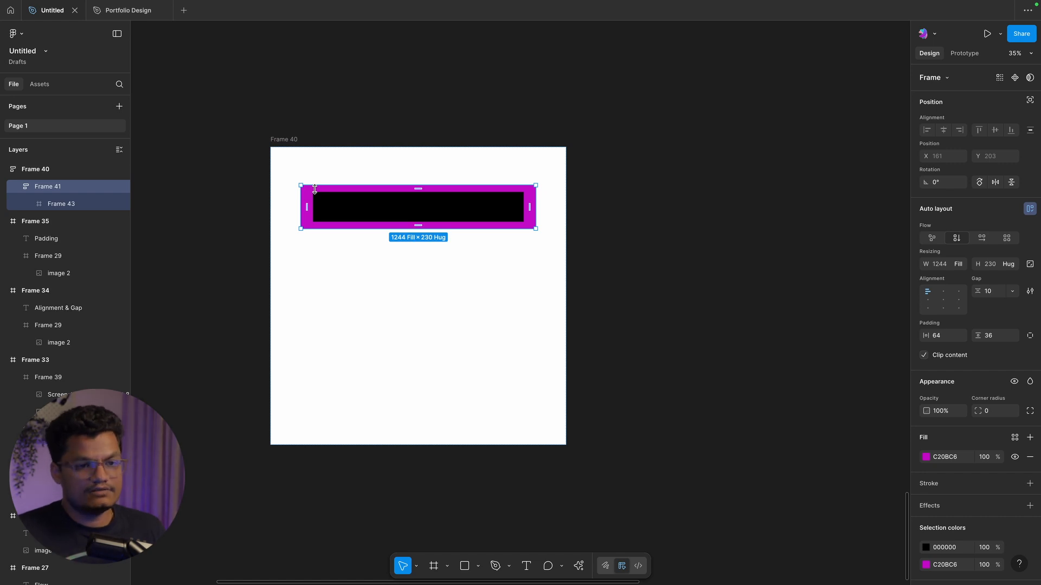
click(1013, 266)
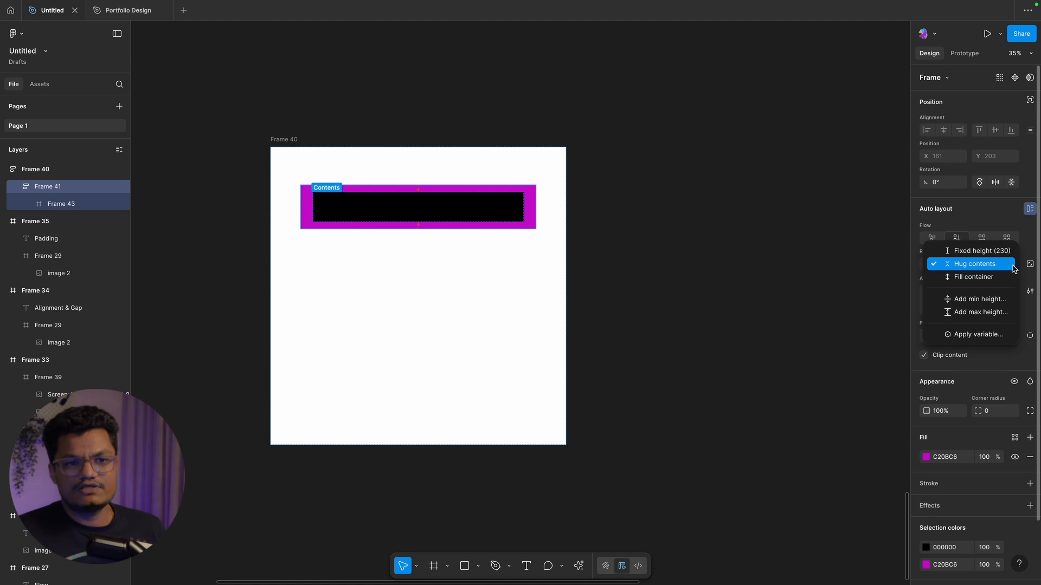
click(1007, 278)
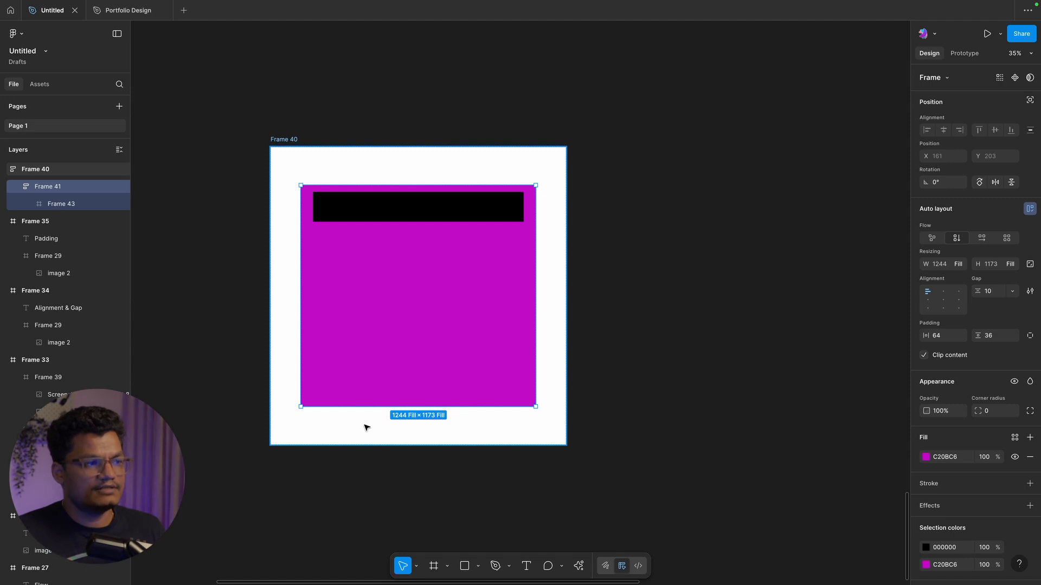
click(418, 105)
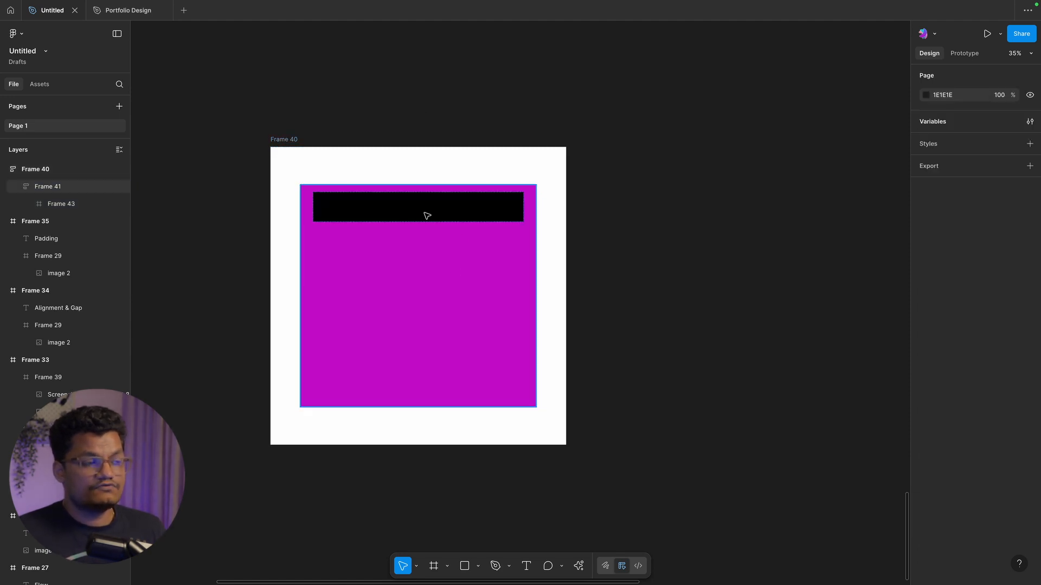
- Set the nested black frame's height to Fill container within the magenta frame
click(426, 215)
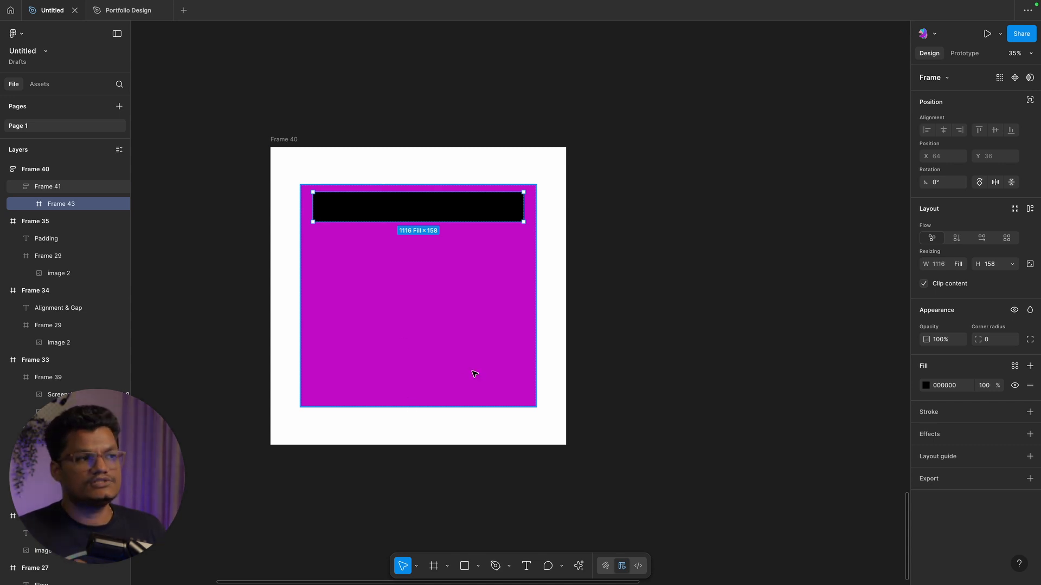
click(1012, 266)
click(1007, 277)
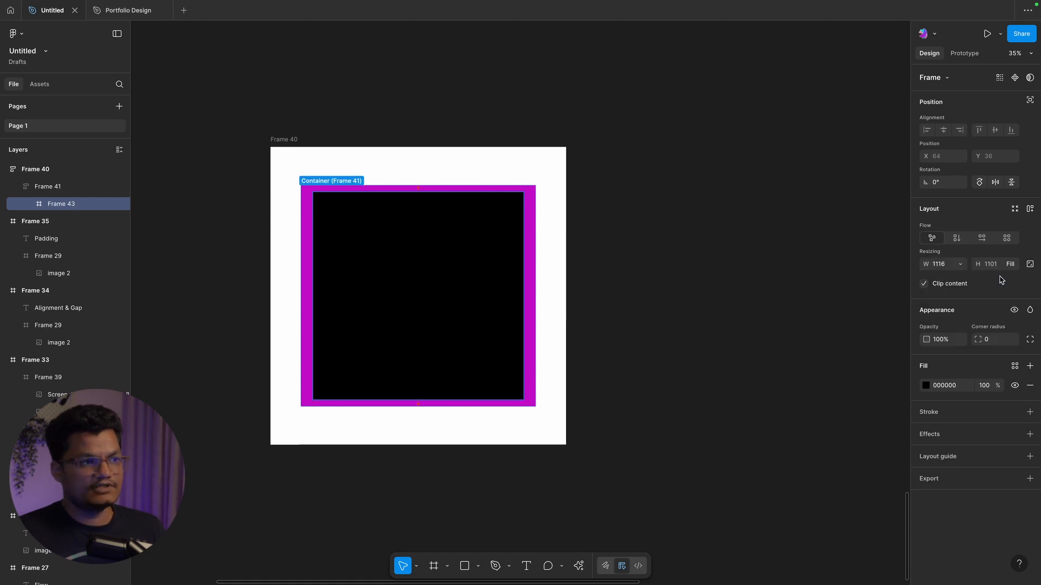
click(665, 220)
- Set the outer white frame's height to Hug contents, and delete that frame with its nested frames
click(287, 140)
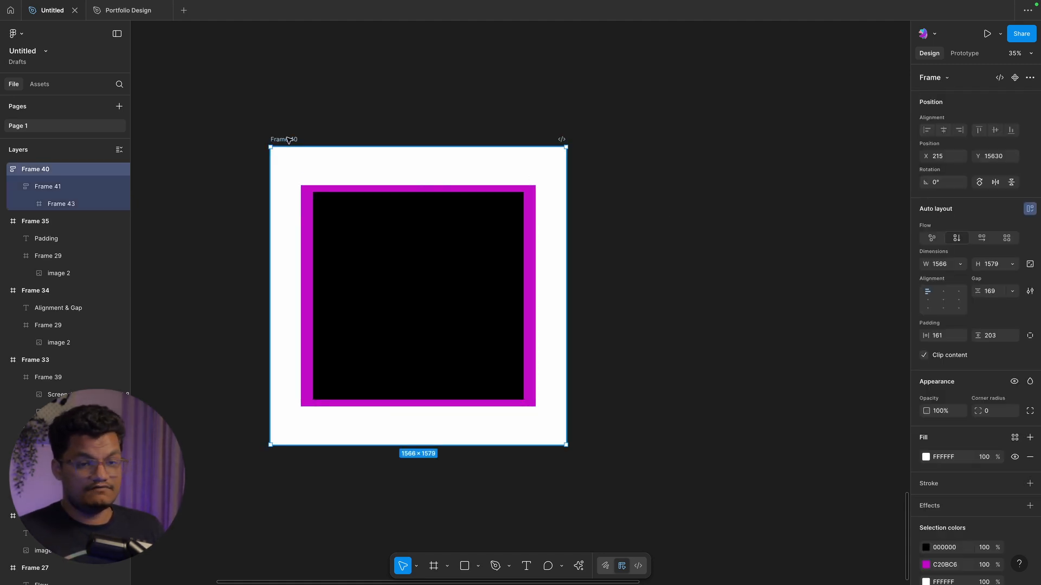
click(1009, 265)
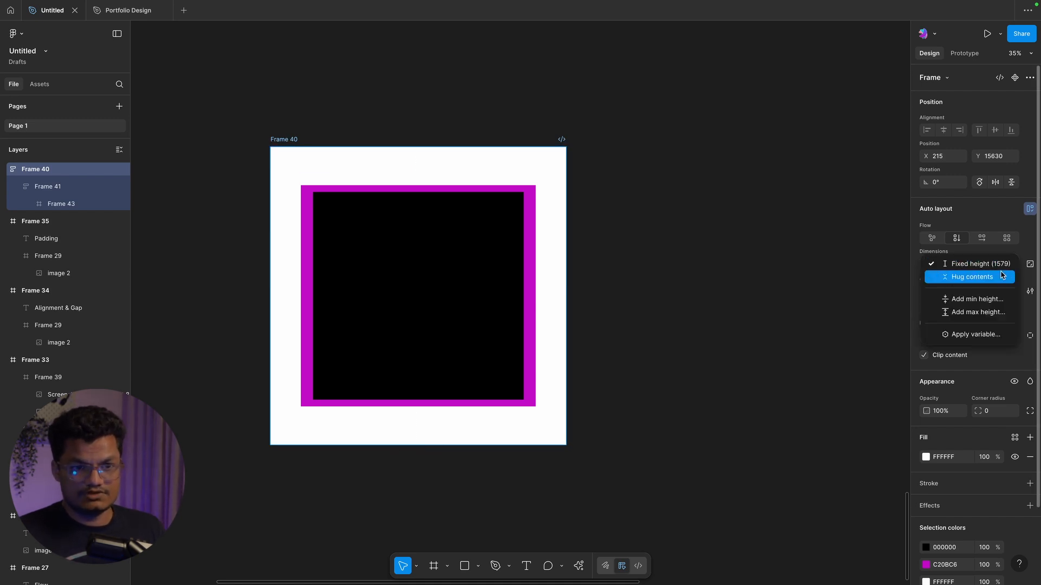
click(1001, 274)
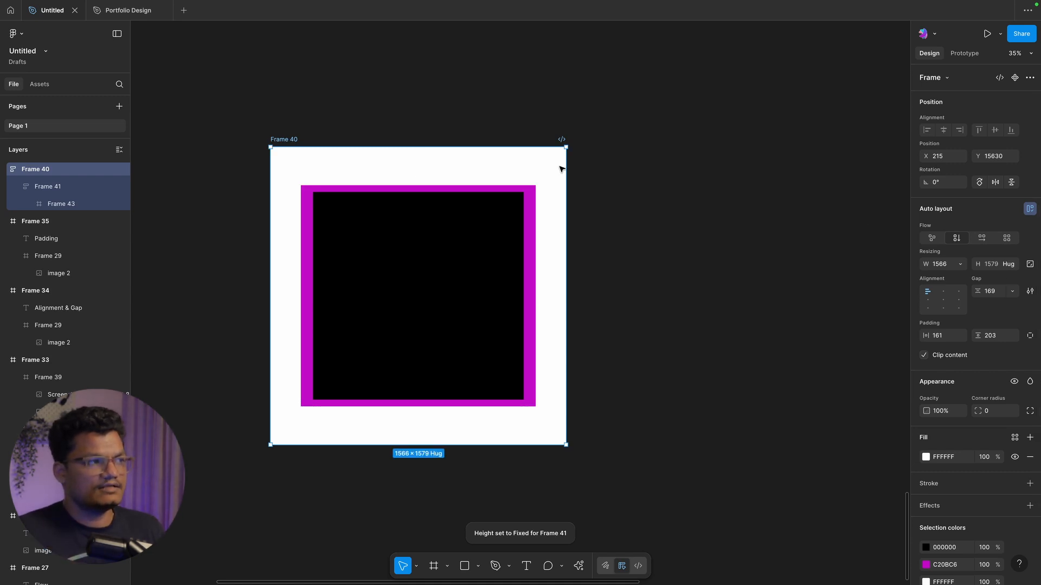
click(328, 140)
click(292, 139)
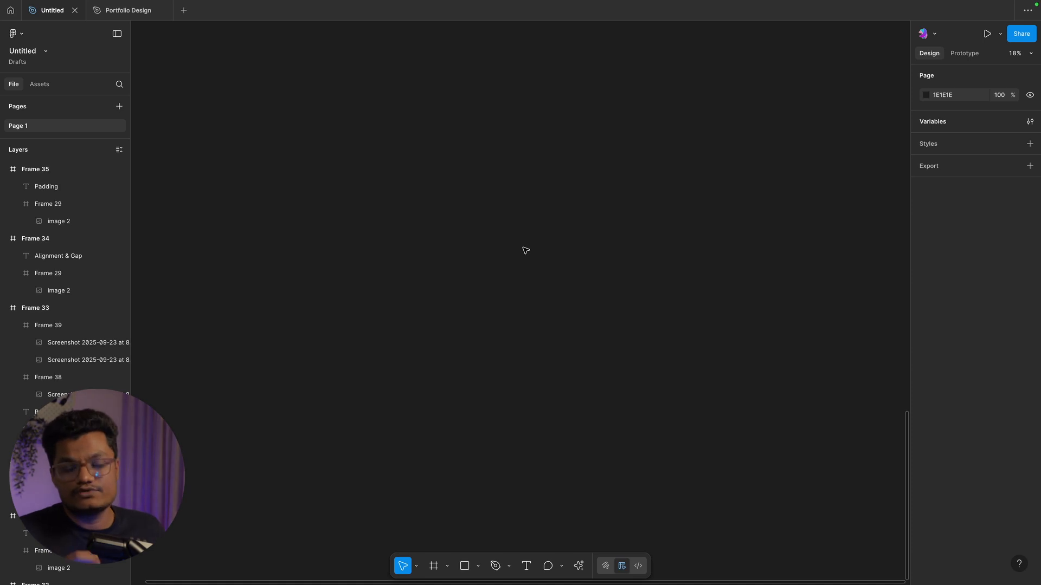
- Add the text "App Name" on the empty canvas and select it
key(t)
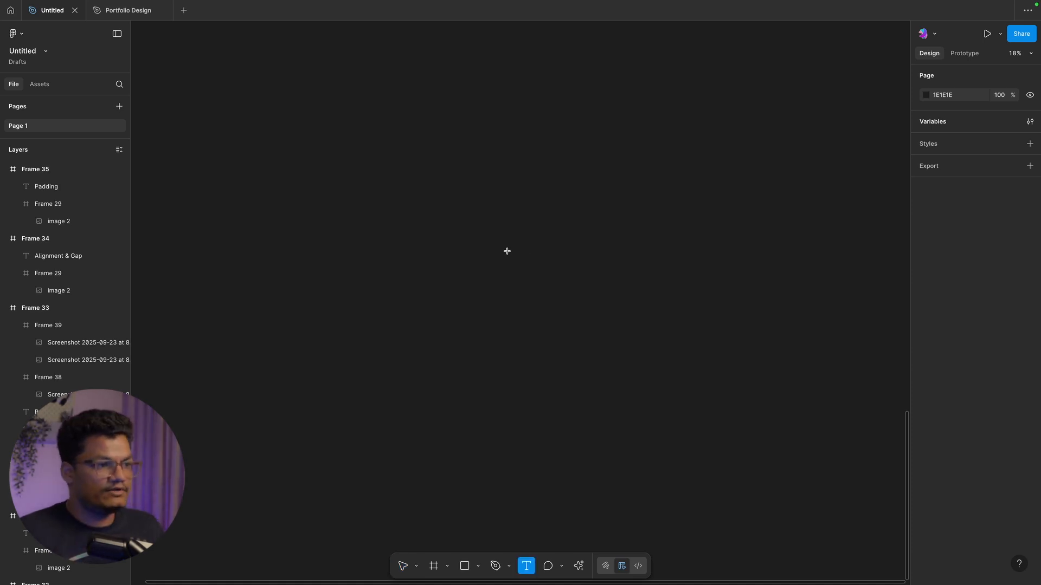
click(507, 252)
text(App Name)
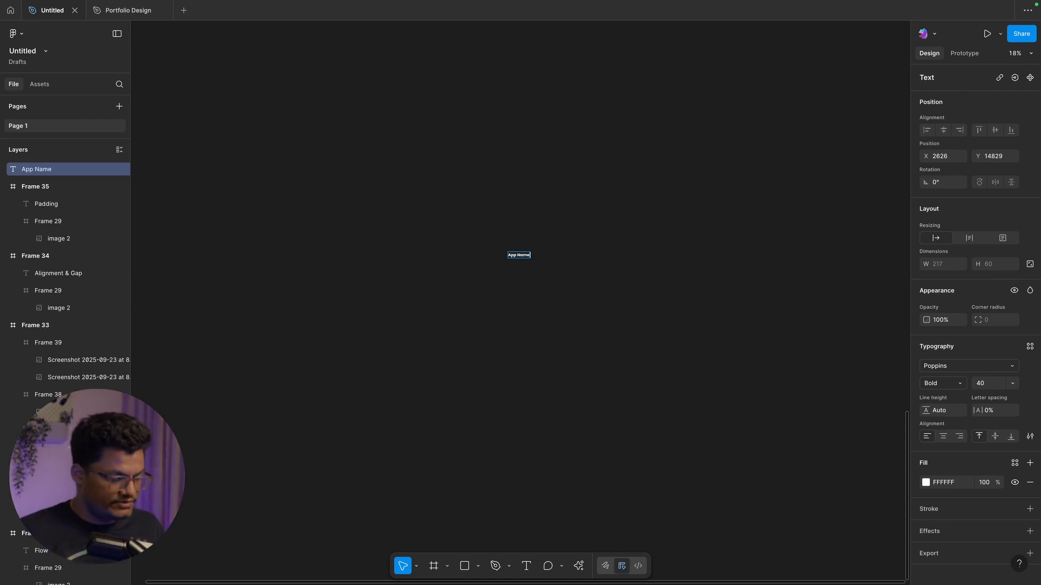
key(Escape)
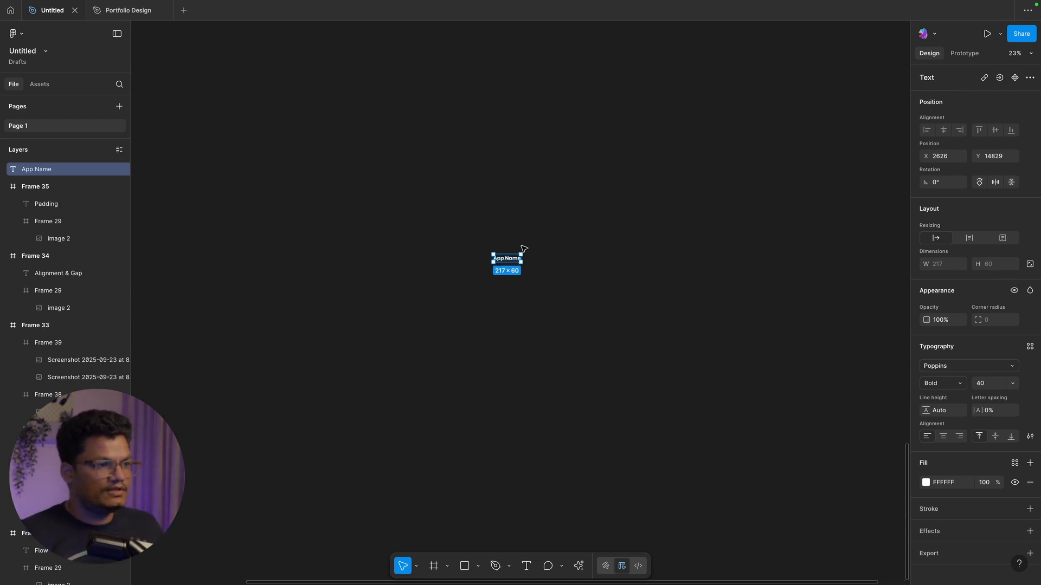
scroll(523, 249, up, 5)
click(511, 249)
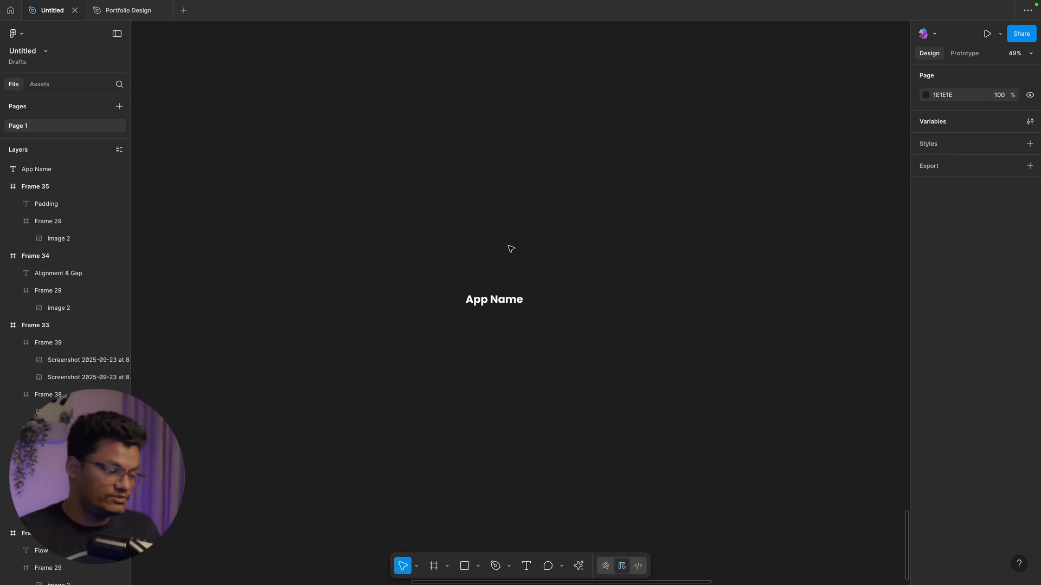
click(483, 304)
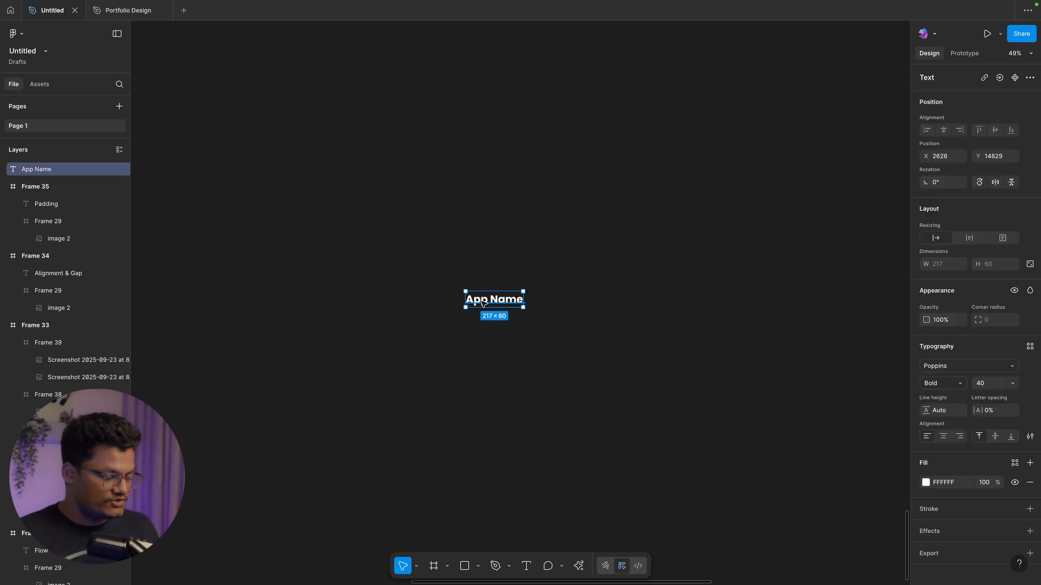
- Wrap the App Name text in an auto layout frame and set its horizontal padding to 30
key(shift+a)
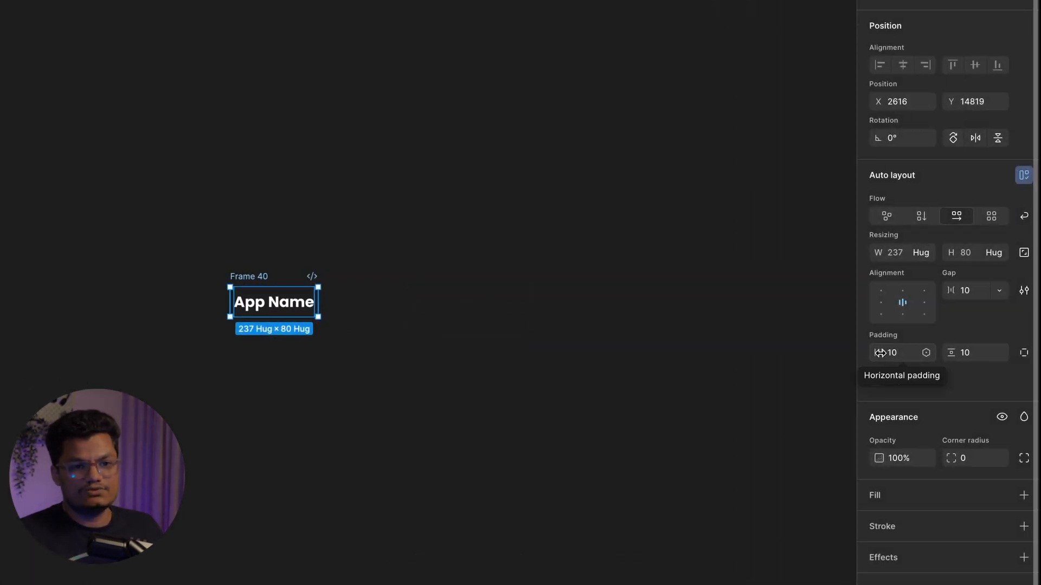
drag(880, 353, 910, 355)
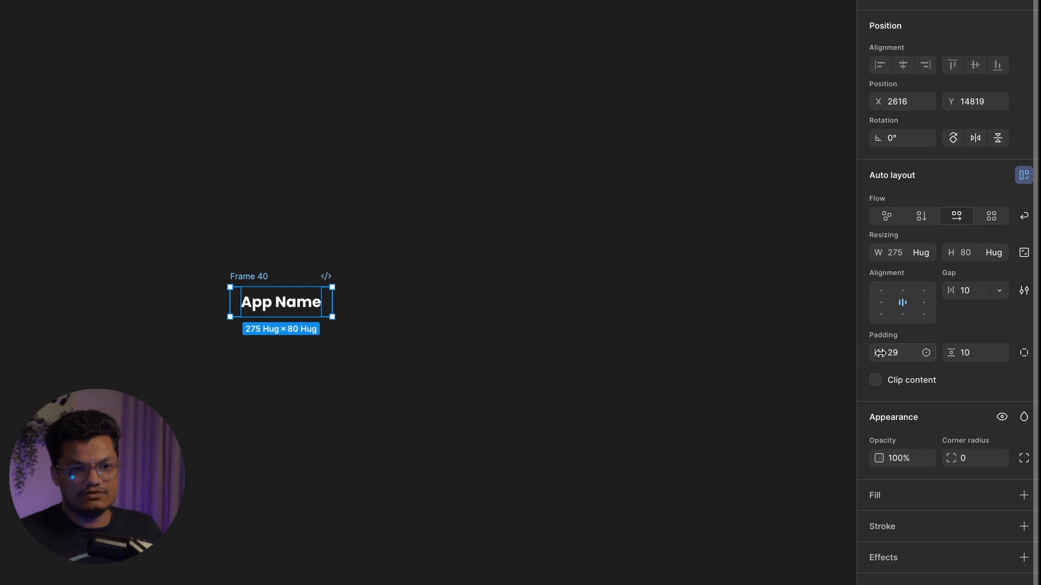
click(876, 354)
text(3)
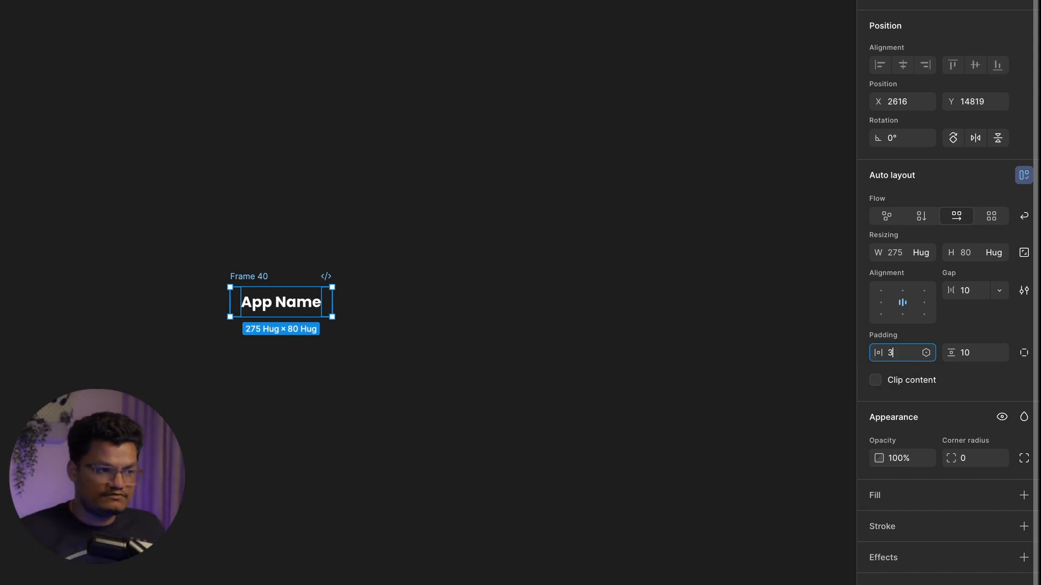
text(0)
key(Return)
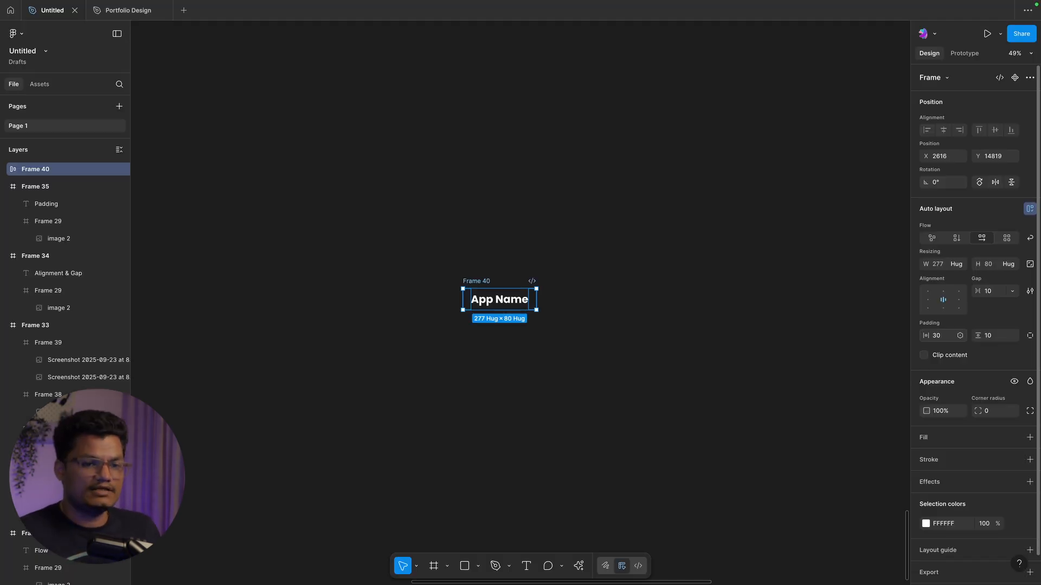
- Set the vertical padding of the App Name frame to 20
click(989, 336)
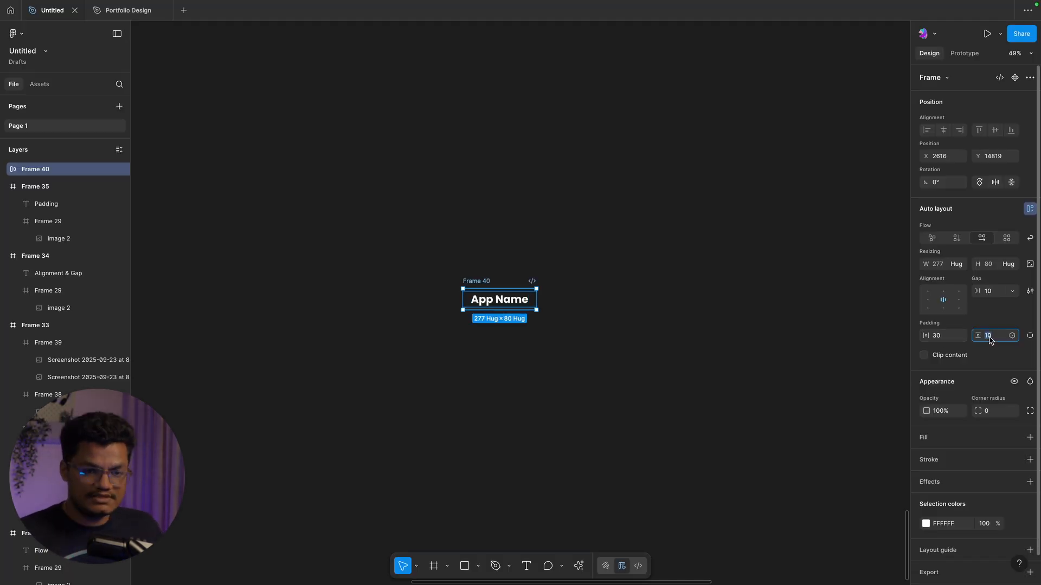
text(20)
key(Return)
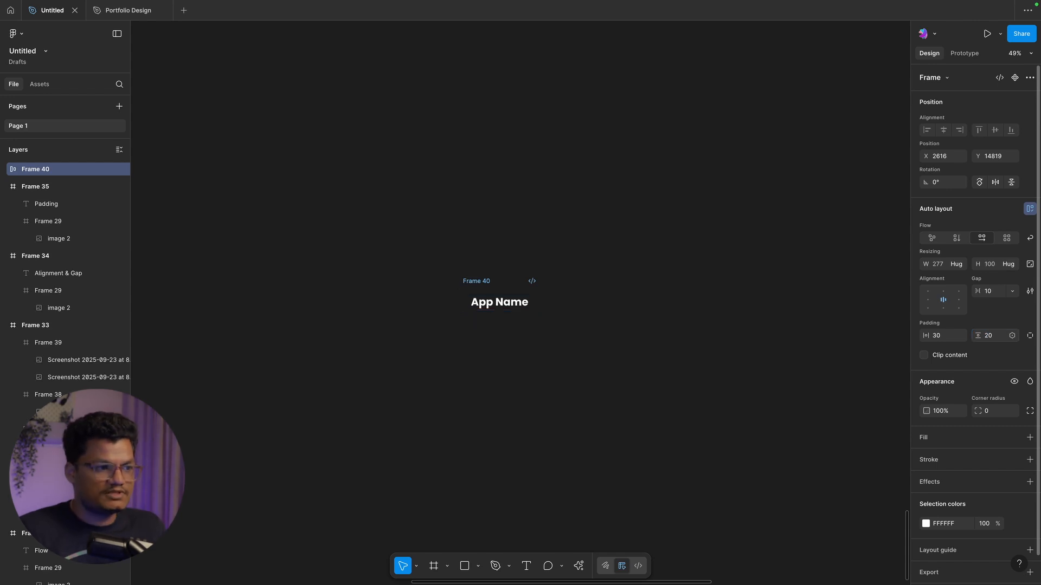
click(696, 265)
- Give the App Name frame a white FFFFFF fill and colour its text black 000000
click(470, 279)
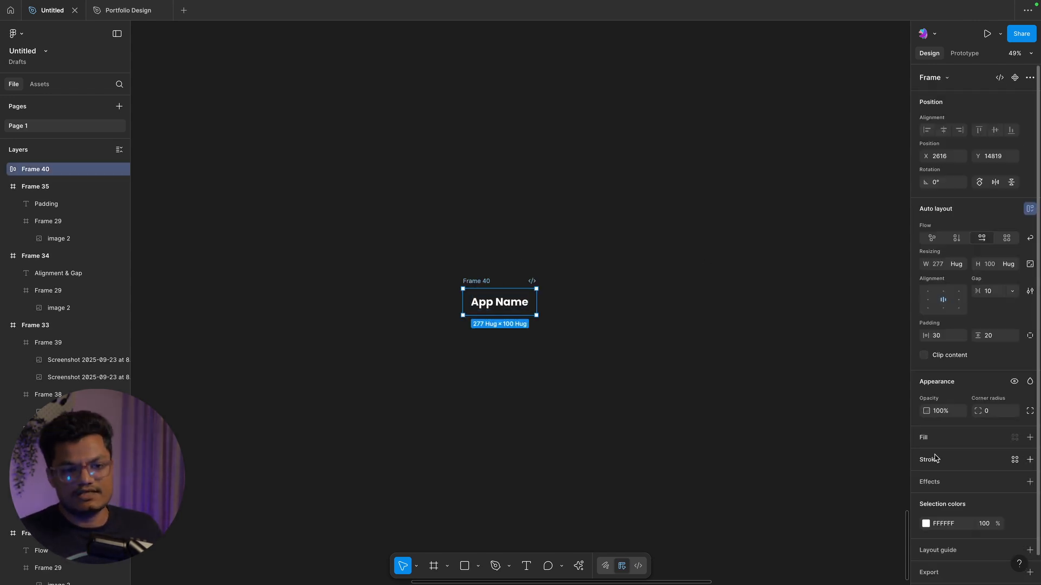
click(927, 438)
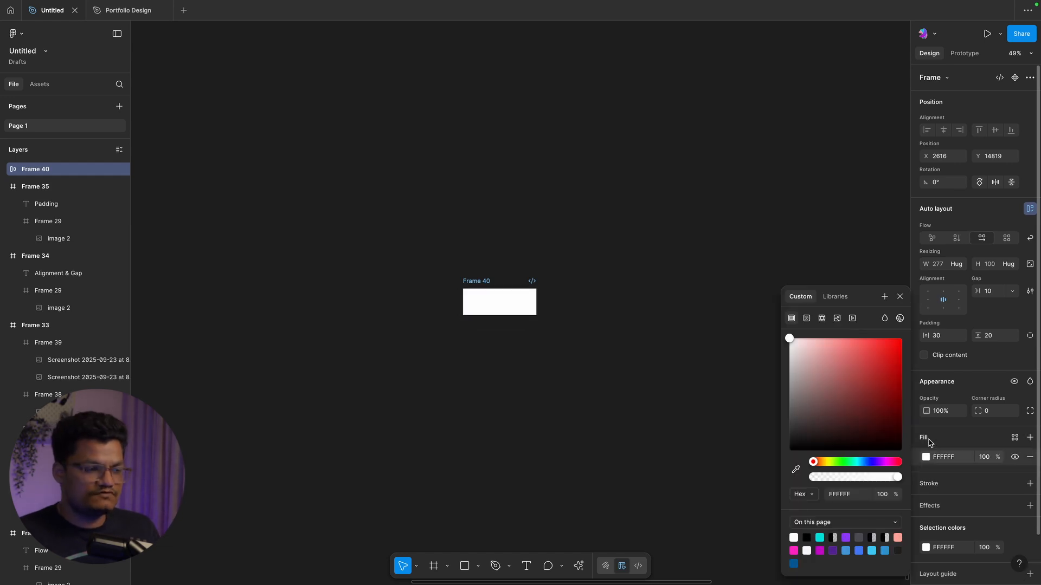
click(492, 305)
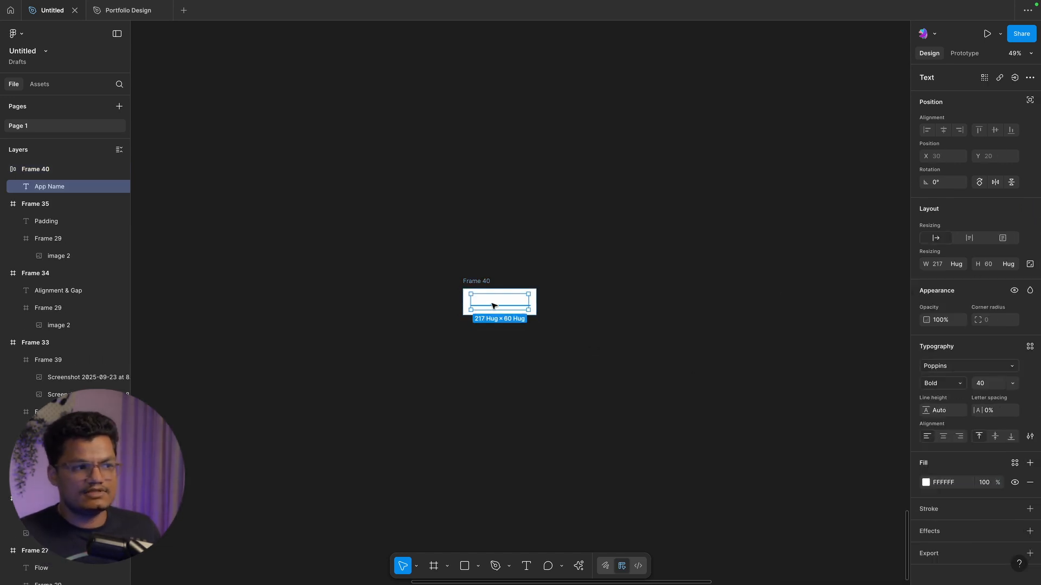
click(941, 485)
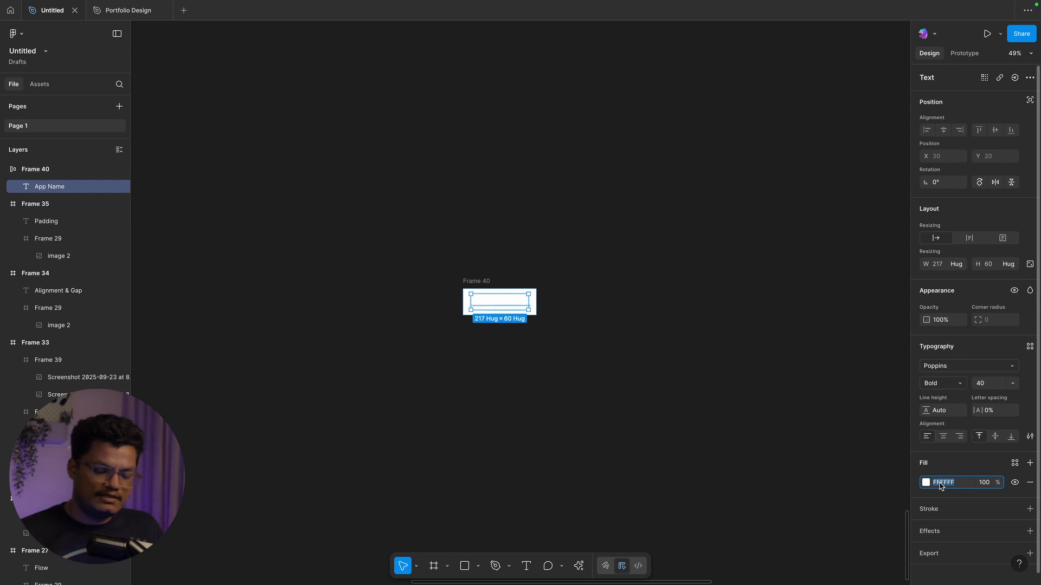
text(000000)
key(Return)
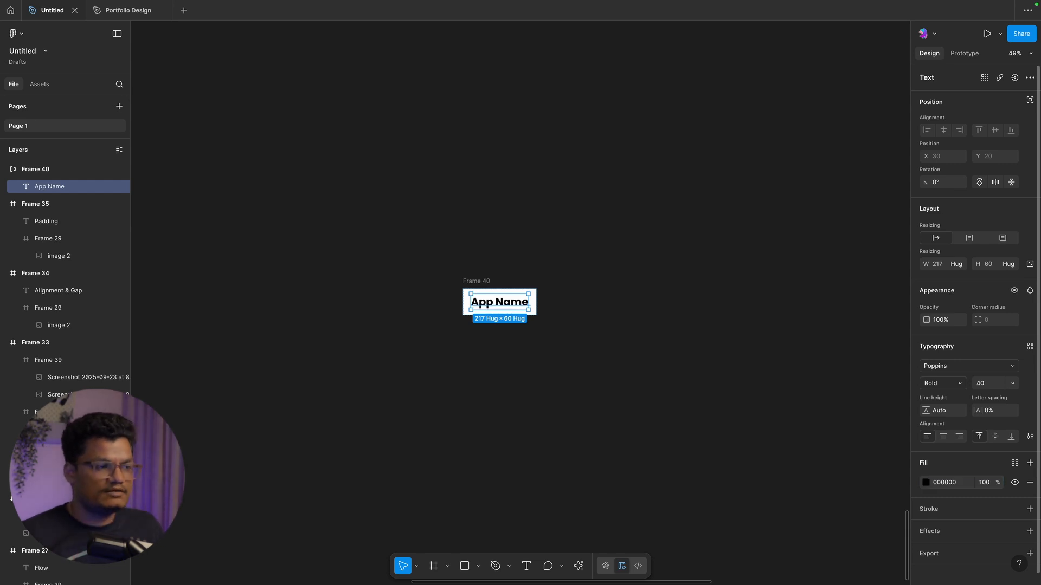
click(611, 351)
scroll(587, 337, up, 3)
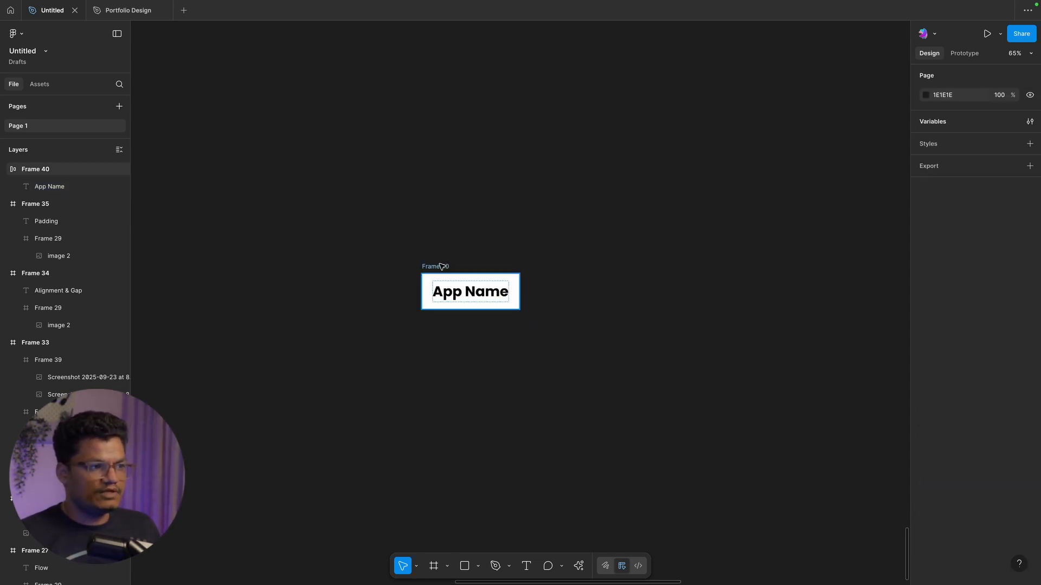
- Draw a circle about 67 × 67 and place it inside the white frame after the App Name text
click(443, 264)
click(474, 238)
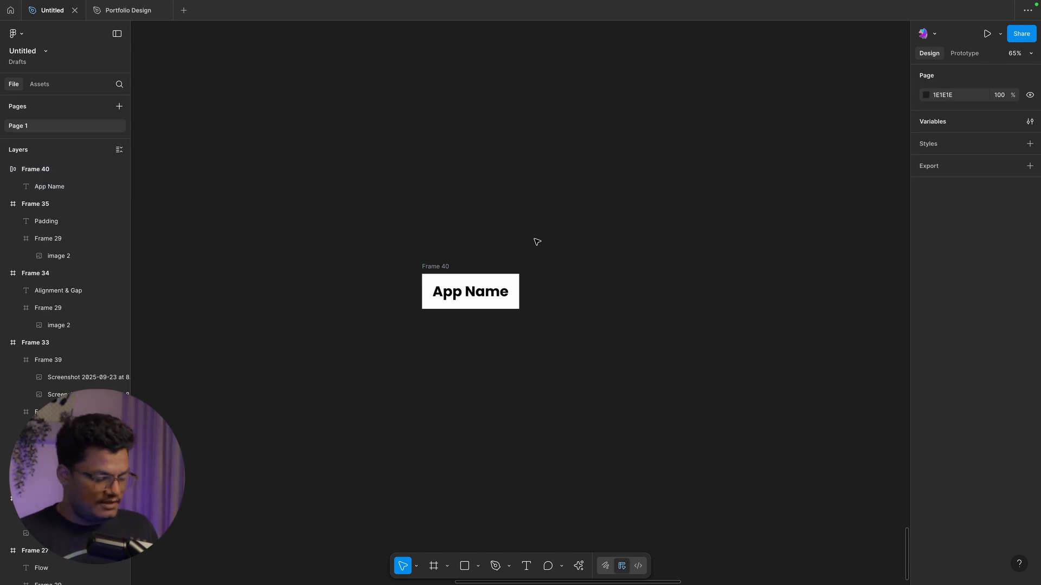
key(o)
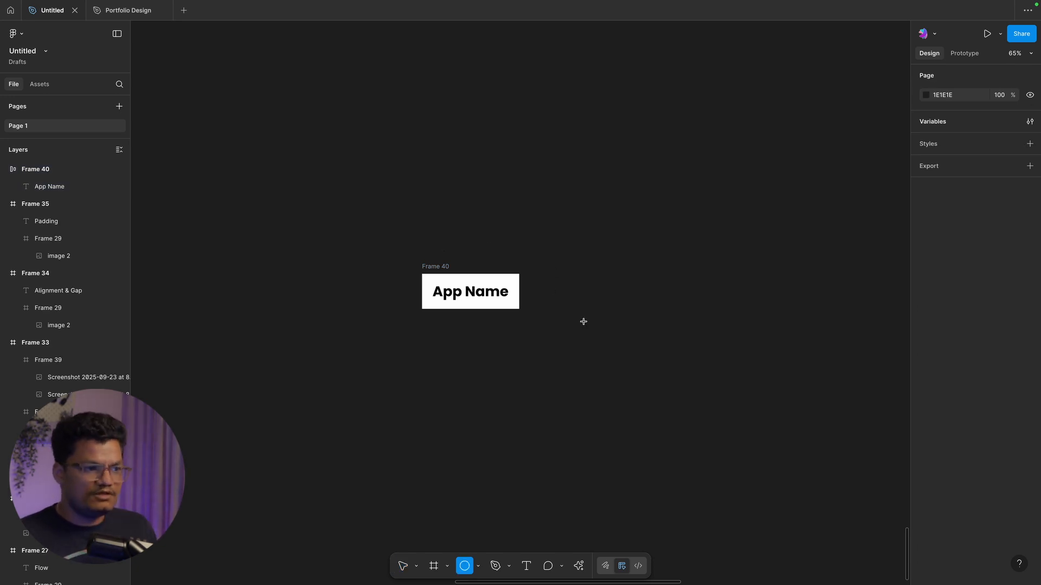
drag(552, 291, 507, 292)
click(607, 267)
click(632, 265)
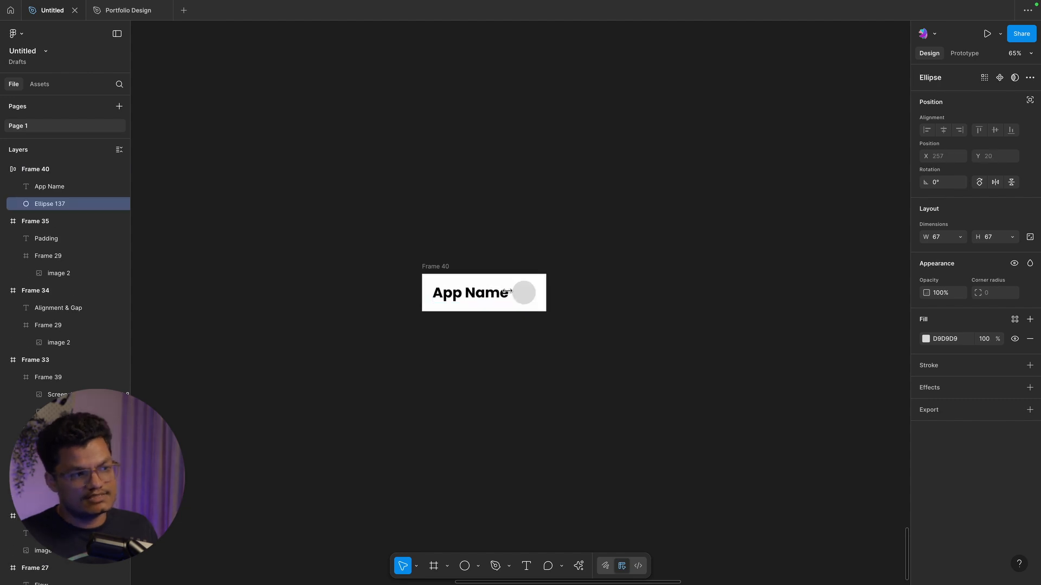
click(570, 247)
- Reorder the circle so it sits before the App Name text in the auto layout frame
click(530, 292)
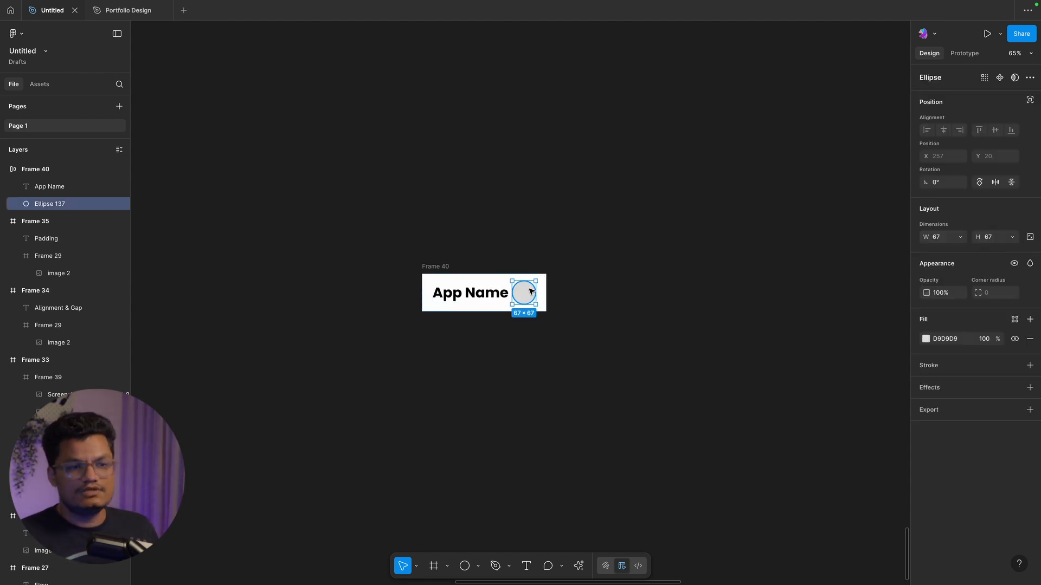
drag(530, 292, 452, 296)
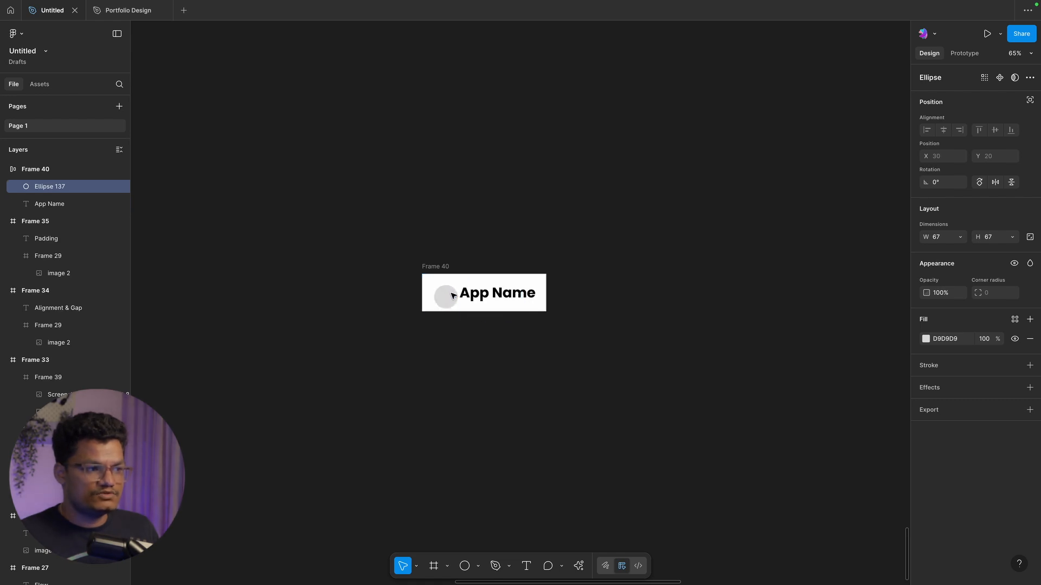
click(461, 239)
- Centre the contents of the App Name frame and widen the frame to about 882
click(437, 265)
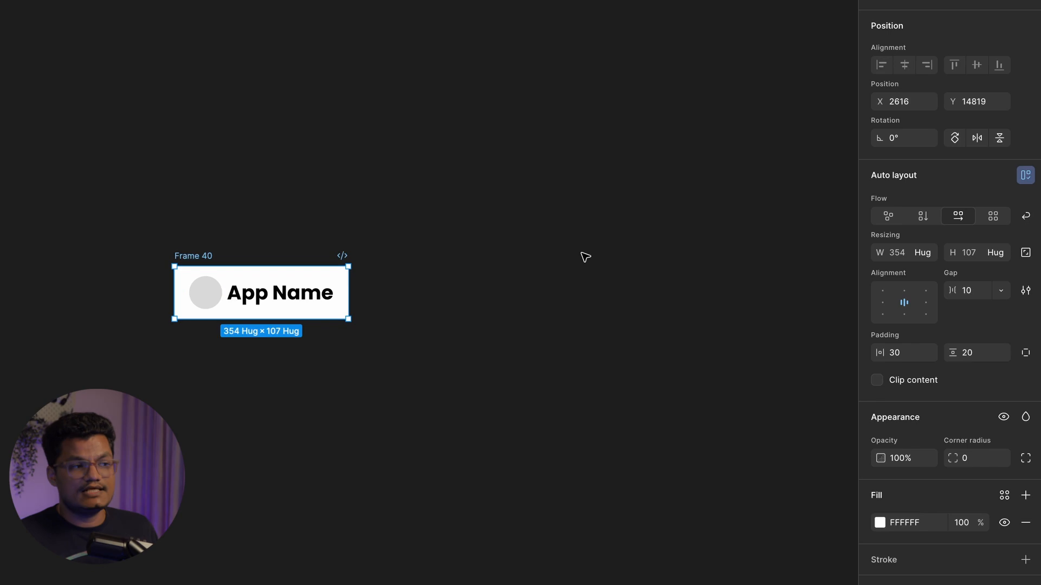
click(906, 304)
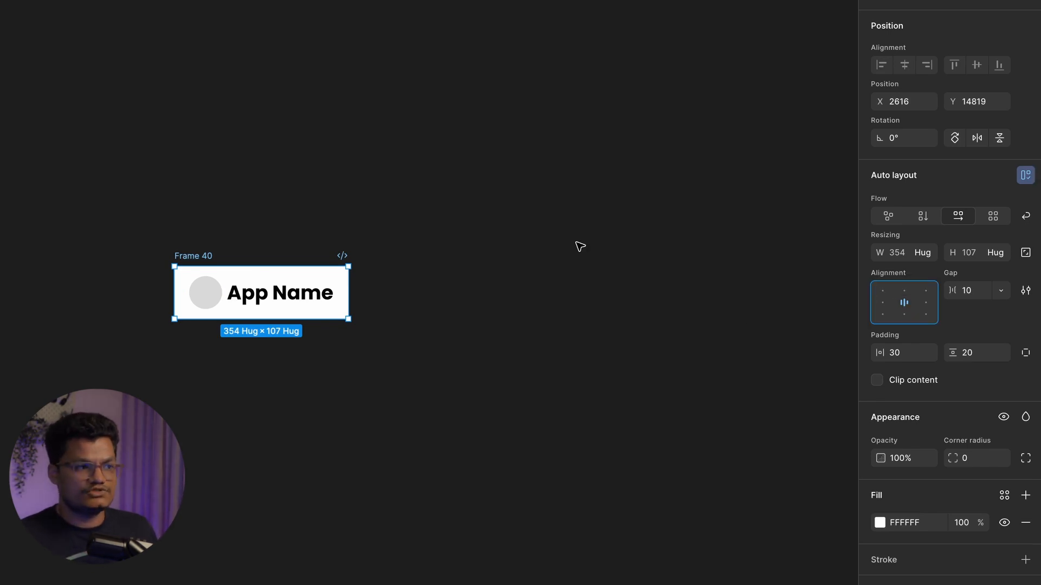
click(534, 235)
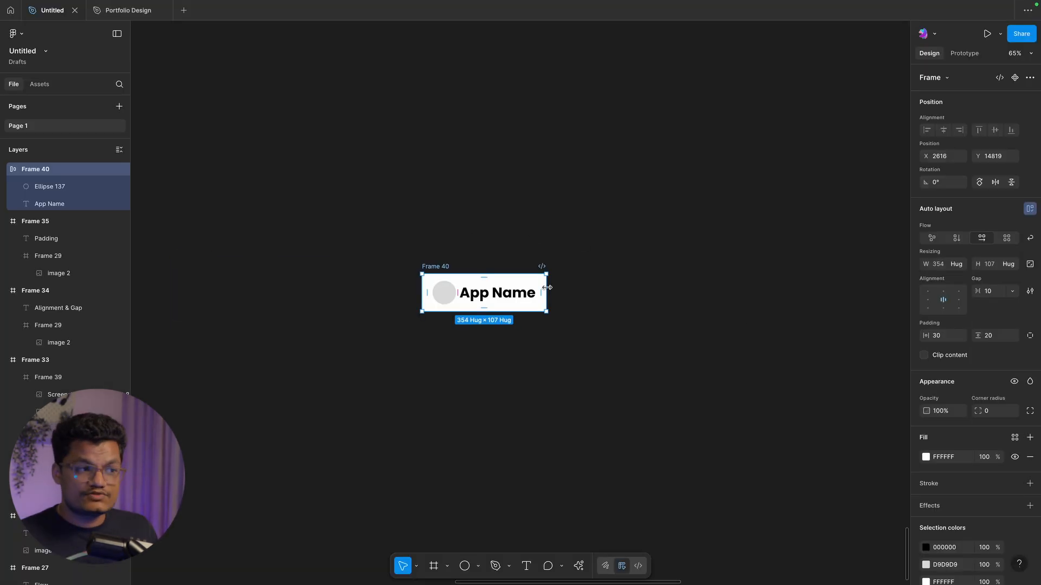
drag(547, 288, 731, 300)
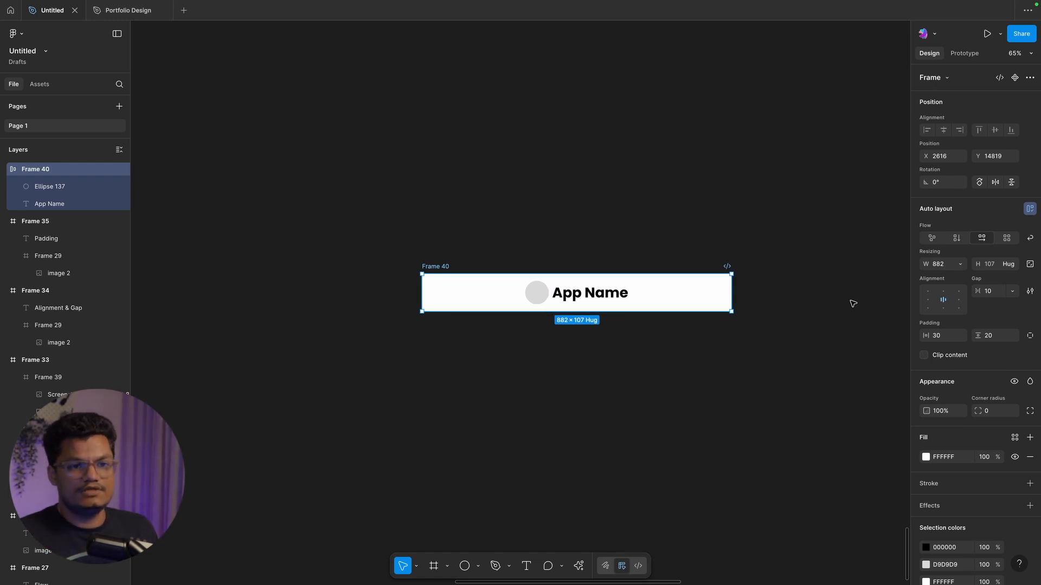
- Try middle-left and middle-right content alignment, and top-right alignment with the frame stretched to about 390 high
click(928, 302)
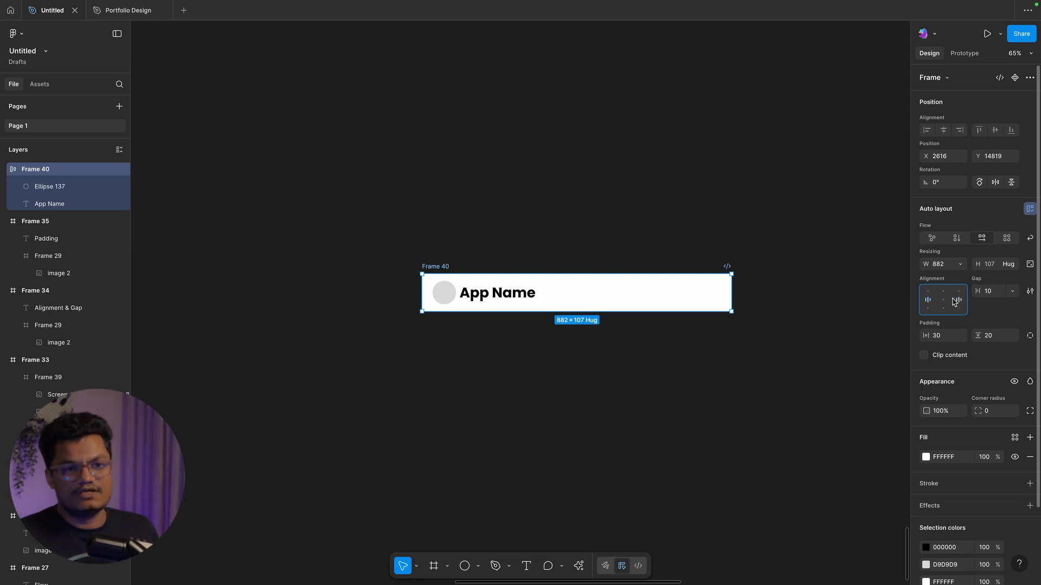
click(957, 302)
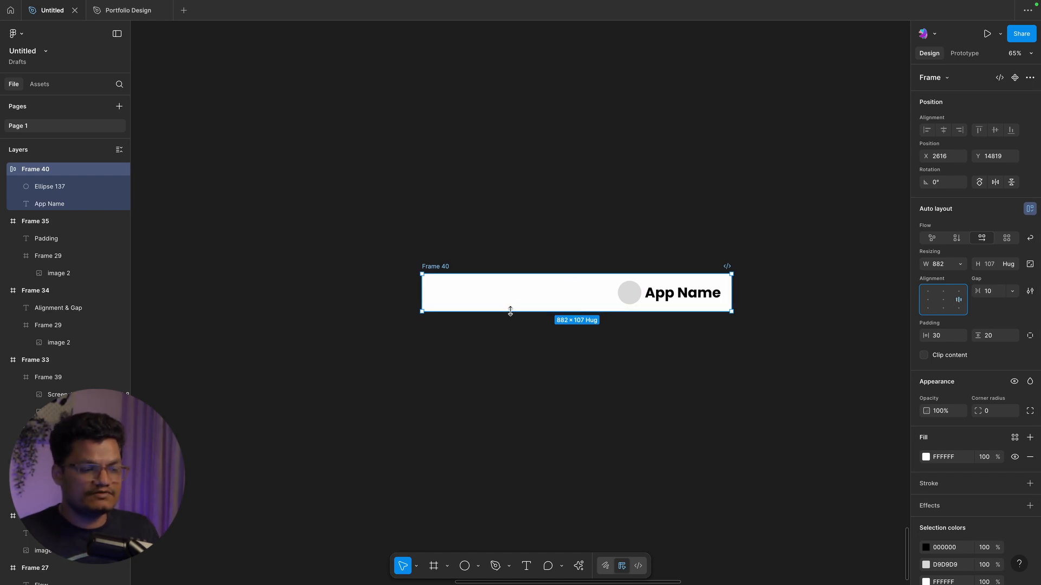
drag(510, 311, 511, 410)
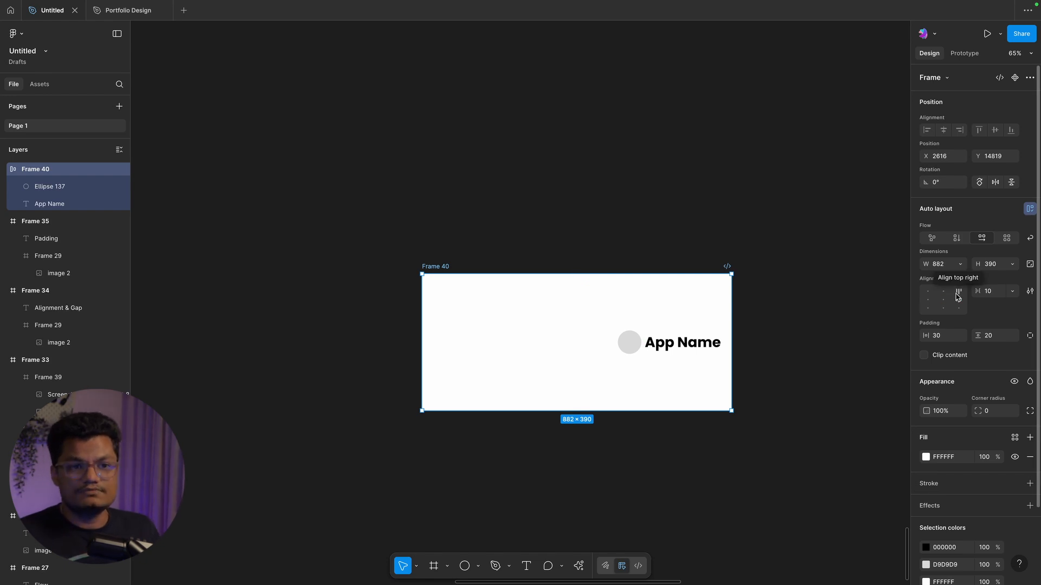
click(958, 293)
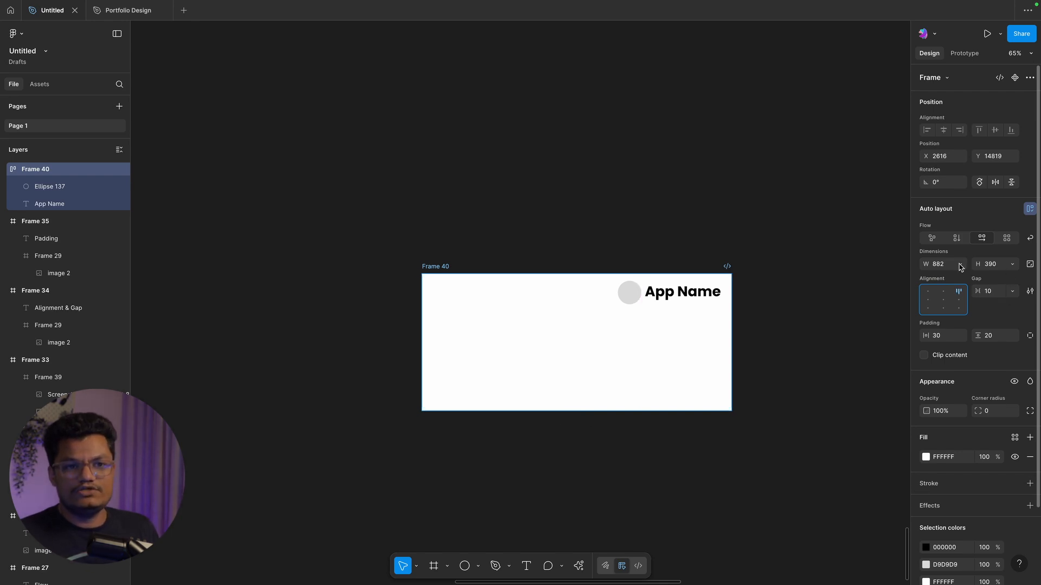
- Set the frame's height to Hug contents and align the circle and text to the middle left
click(1012, 265)
click(1007, 277)
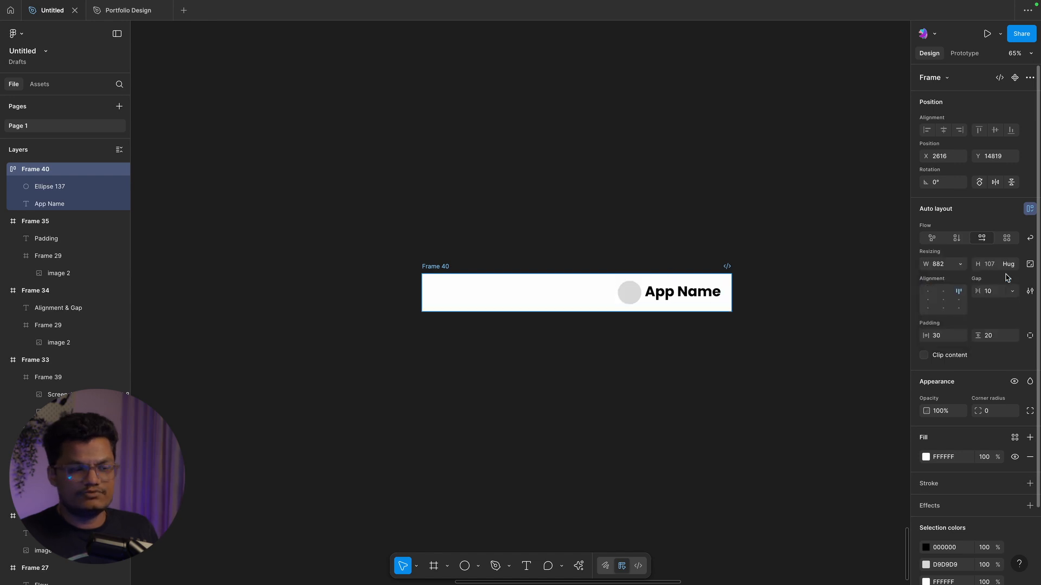
click(927, 302)
click(593, 217)
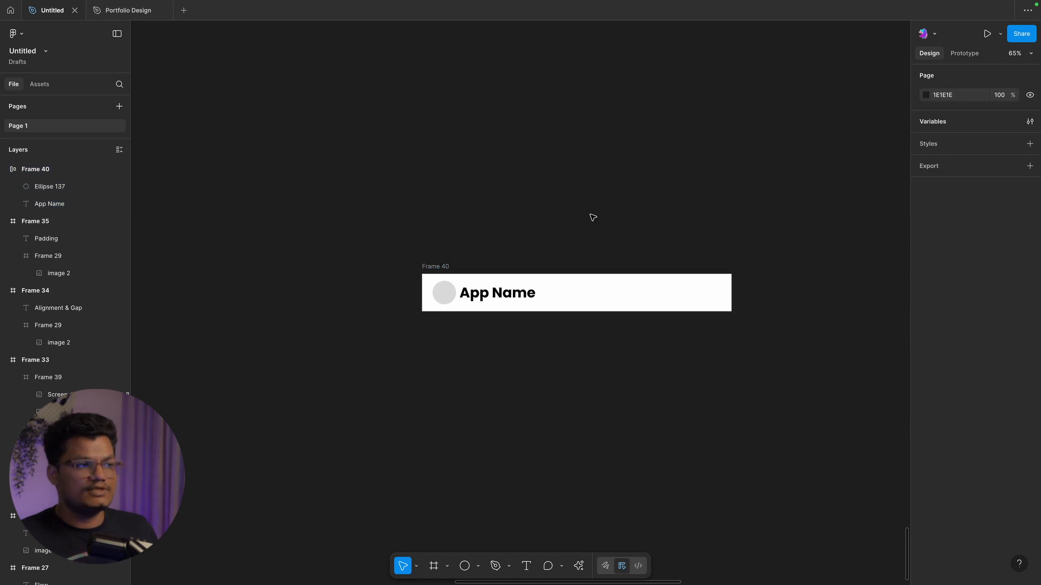
- Set the auto layout gap between the circle and the App Name text to 20
click(445, 267)
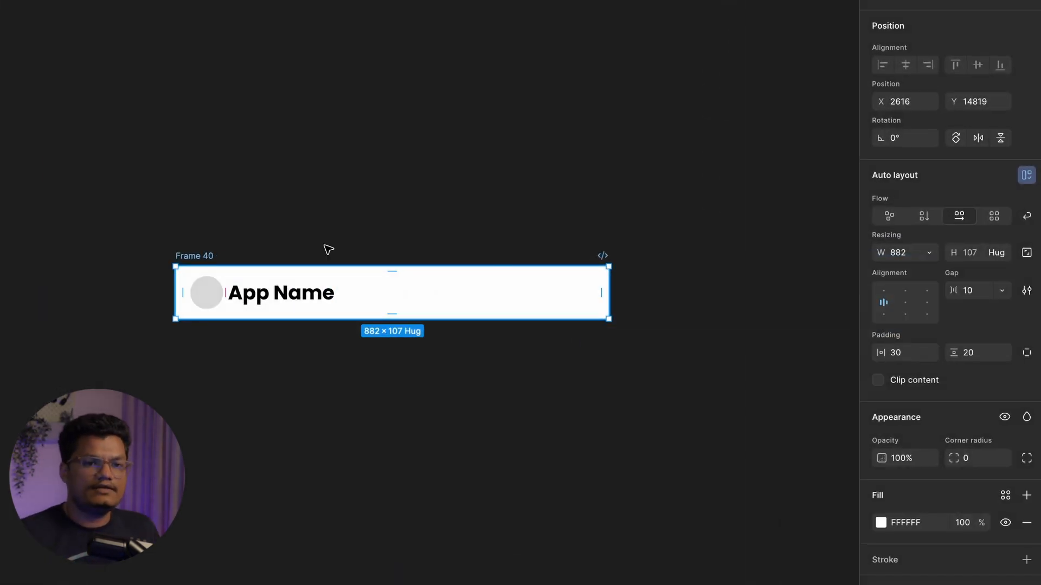
click(998, 292)
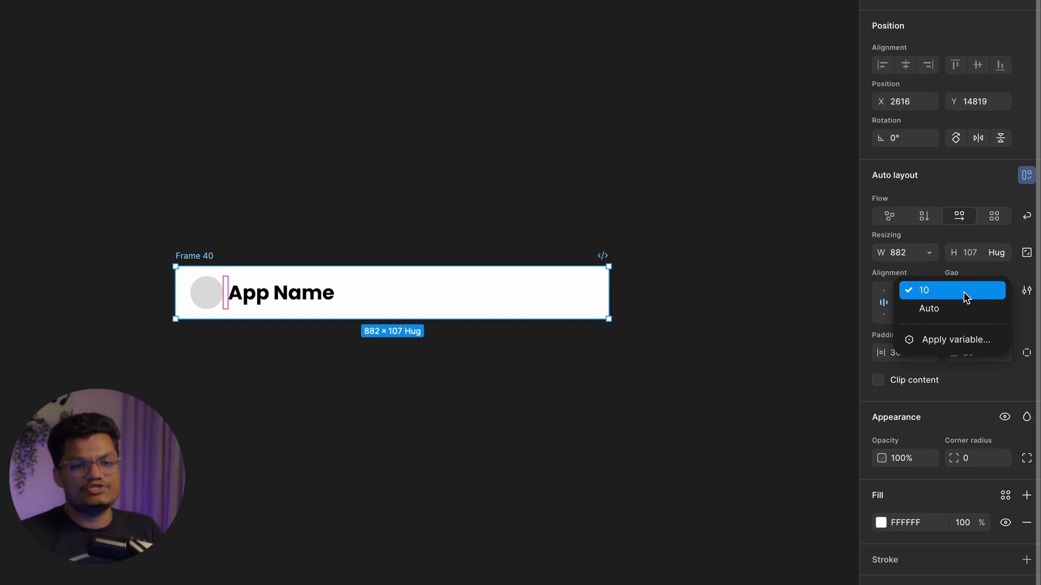
click(980, 270)
click(978, 300)
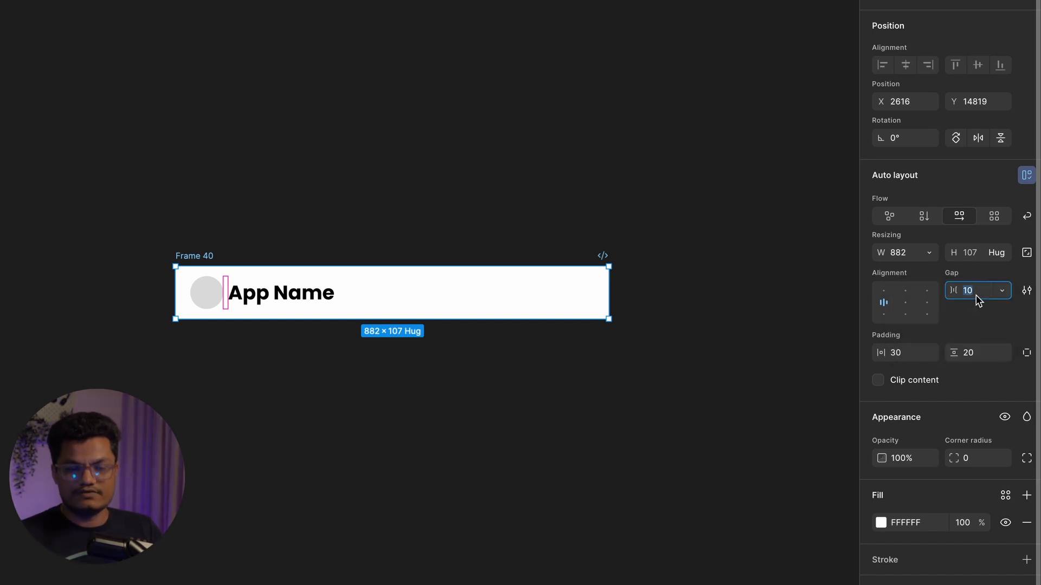
text(20)
key(Return)
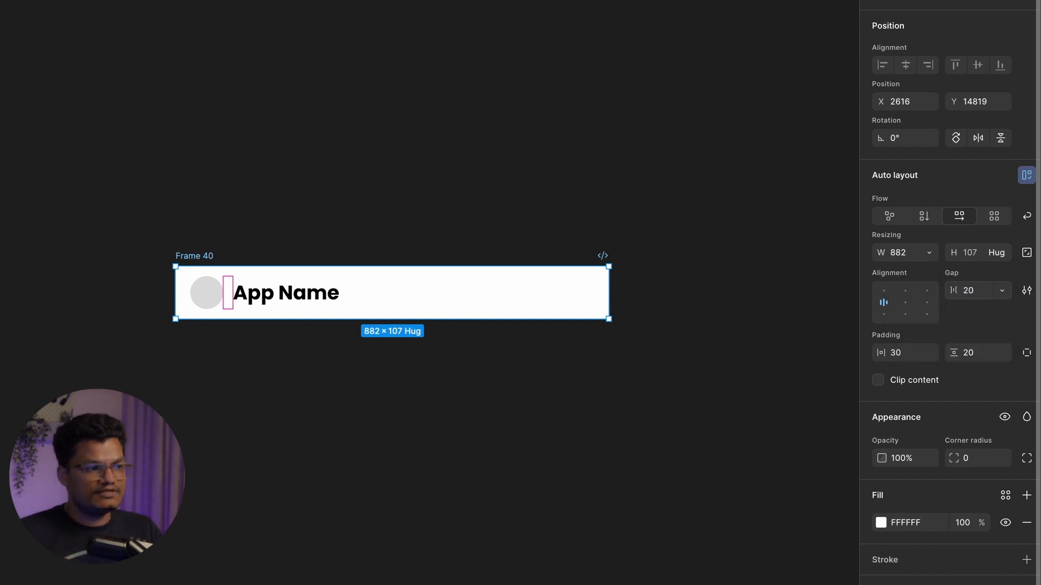
- Change the gap between the circle and the text to 40 directly on the canvas
click(227, 289)
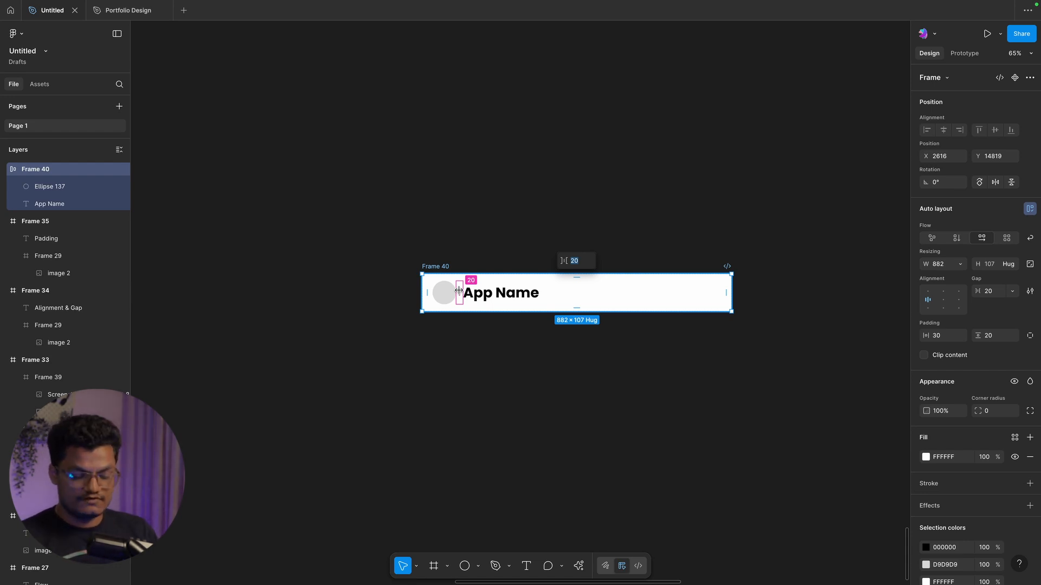
text(40)
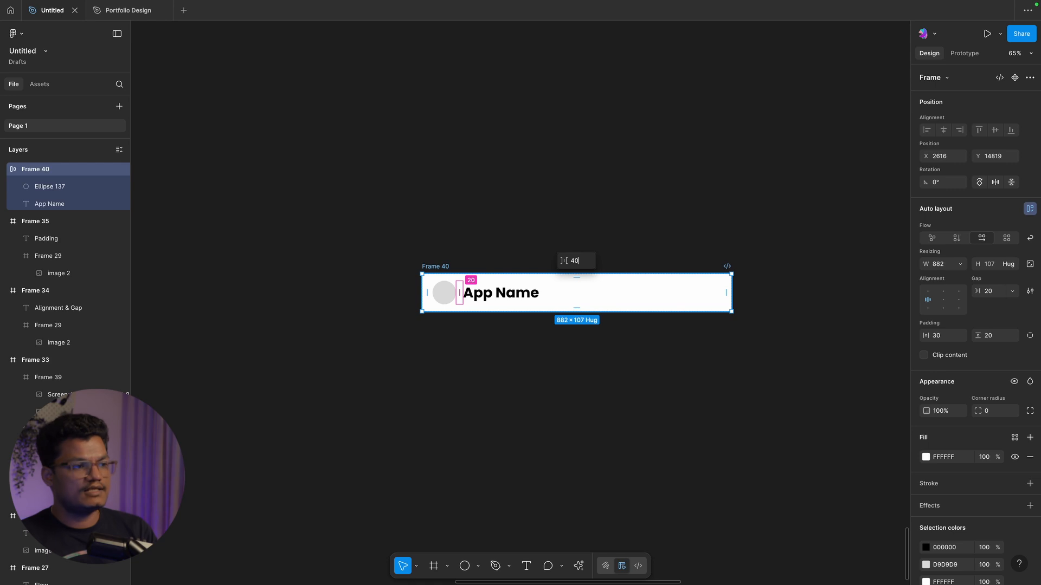
key(Return)
- Return the frame's gap between the circle and the text to 20
click(990, 295)
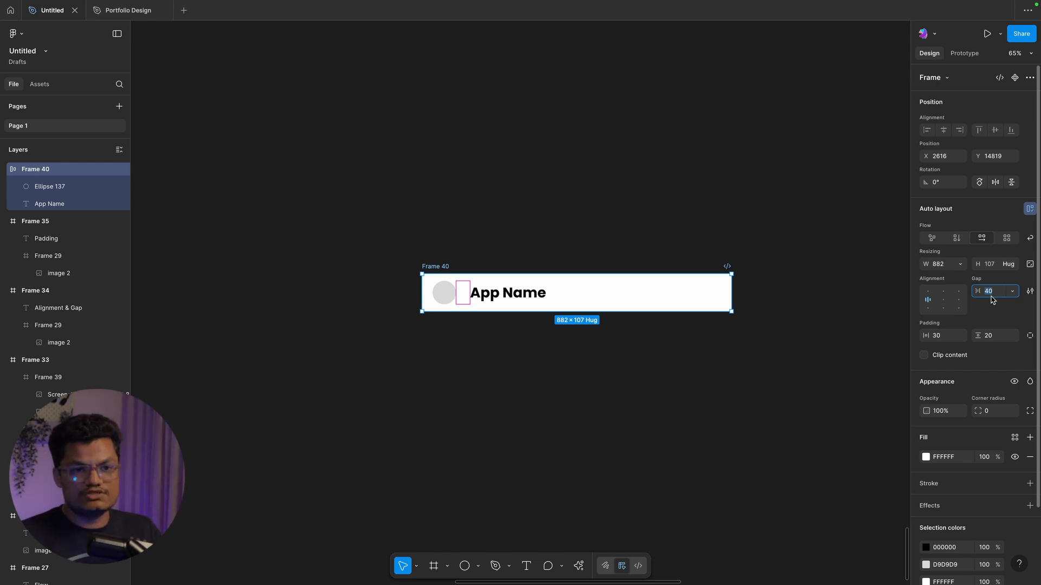
text(20)
key(Return)
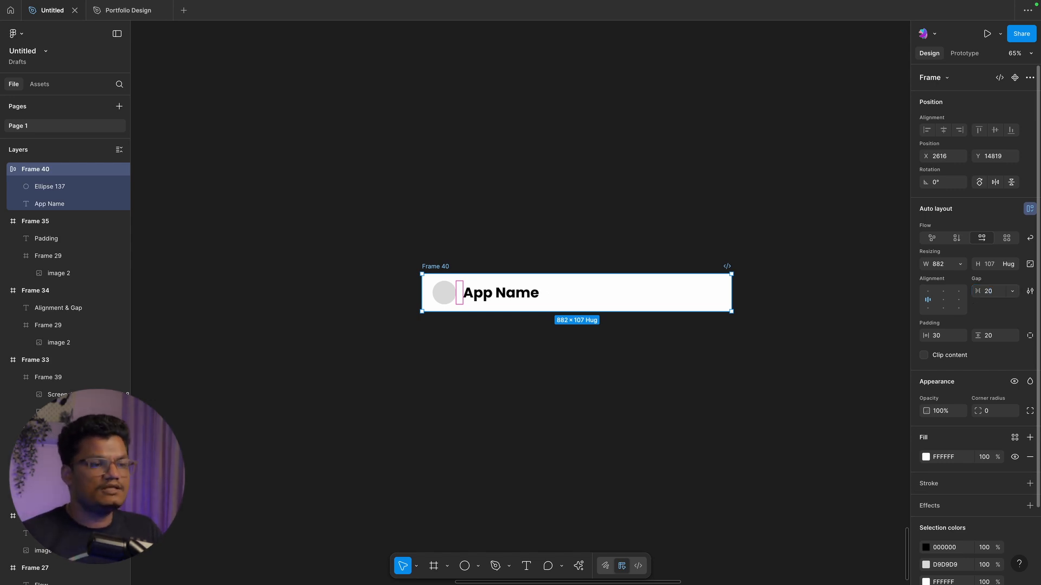
click(539, 202)
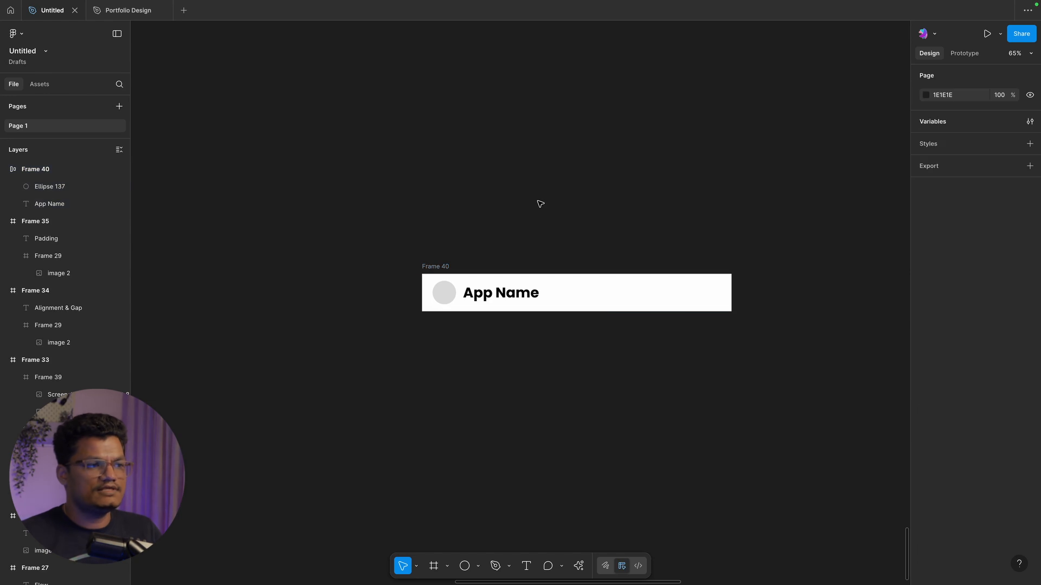
click(432, 270)
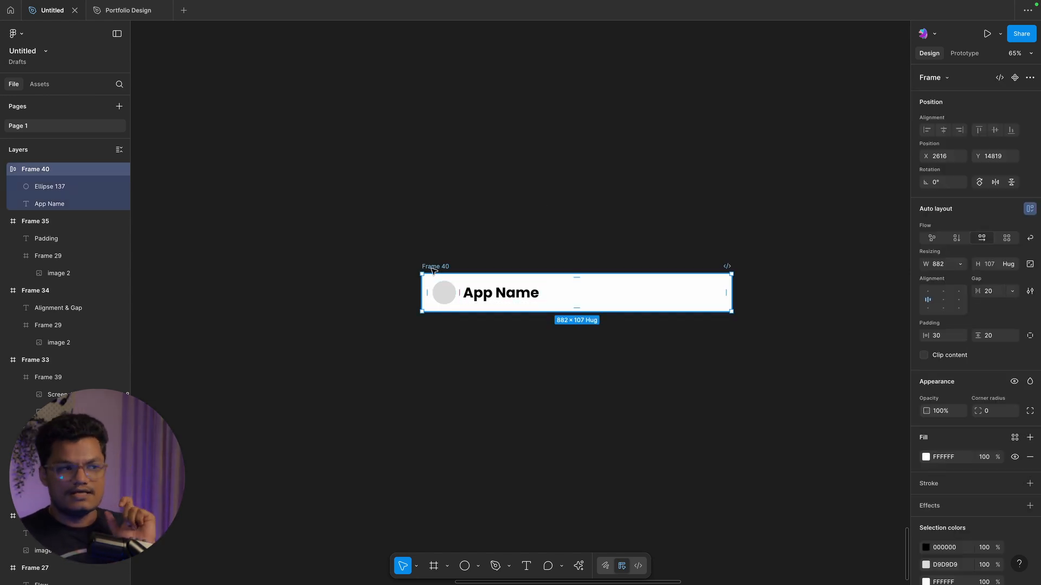
click(532, 212)
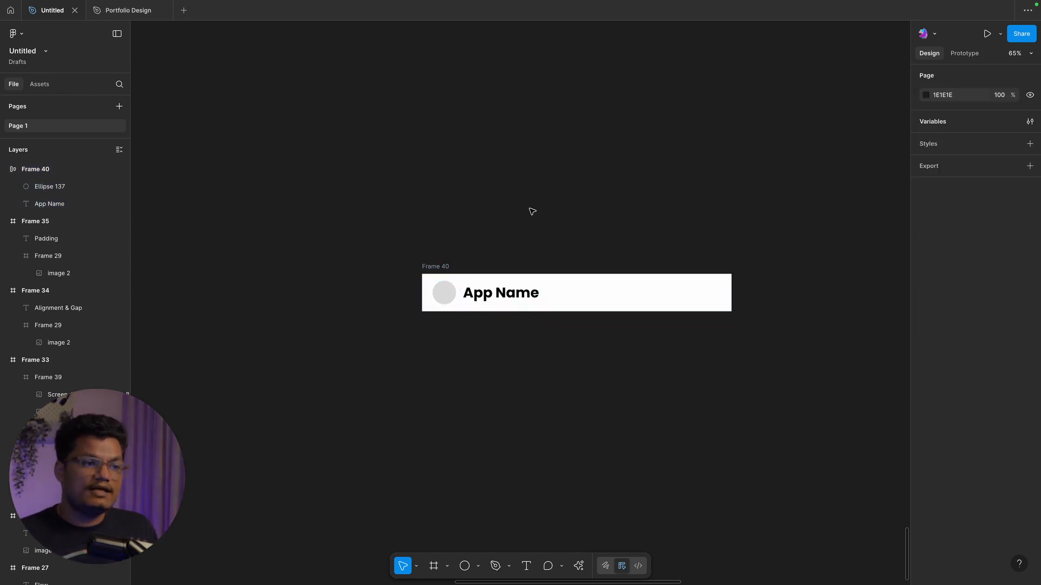
click(685, 297)
click(639, 367)
- Add a text layer containing a person's first name on the canvas below the App Name frame
key(t)
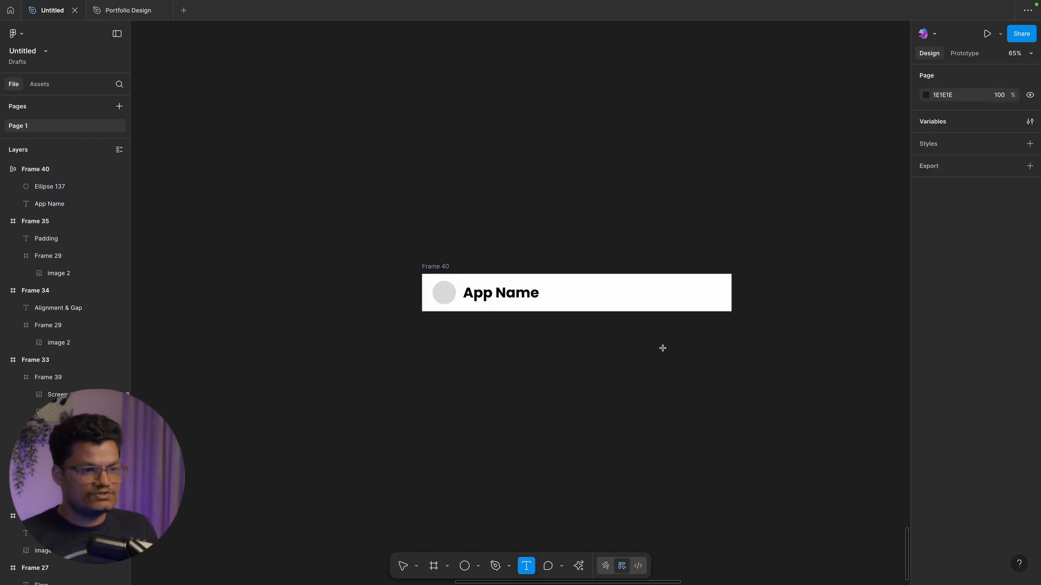
click(664, 347)
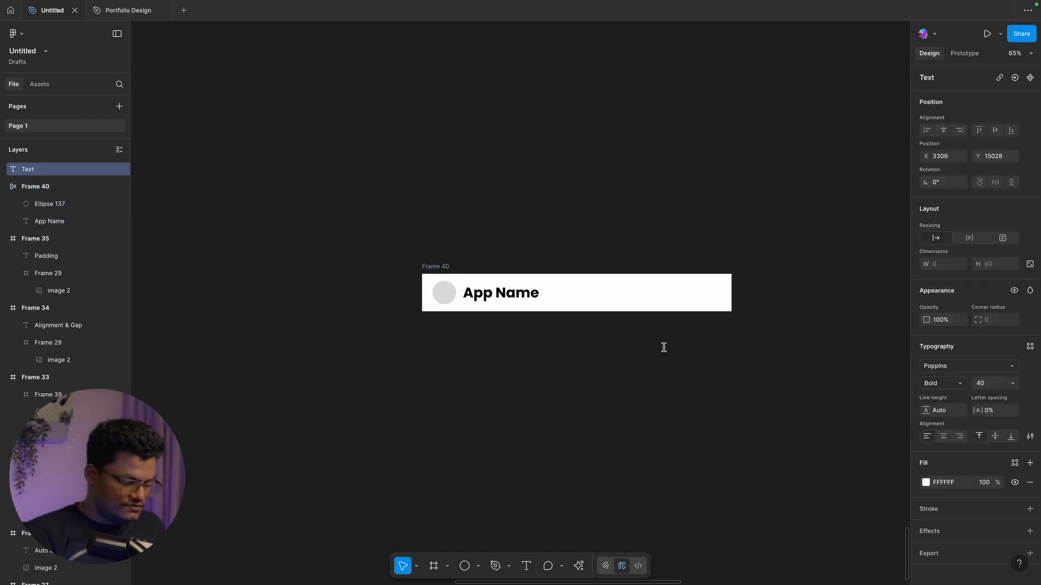
text(Pramod)
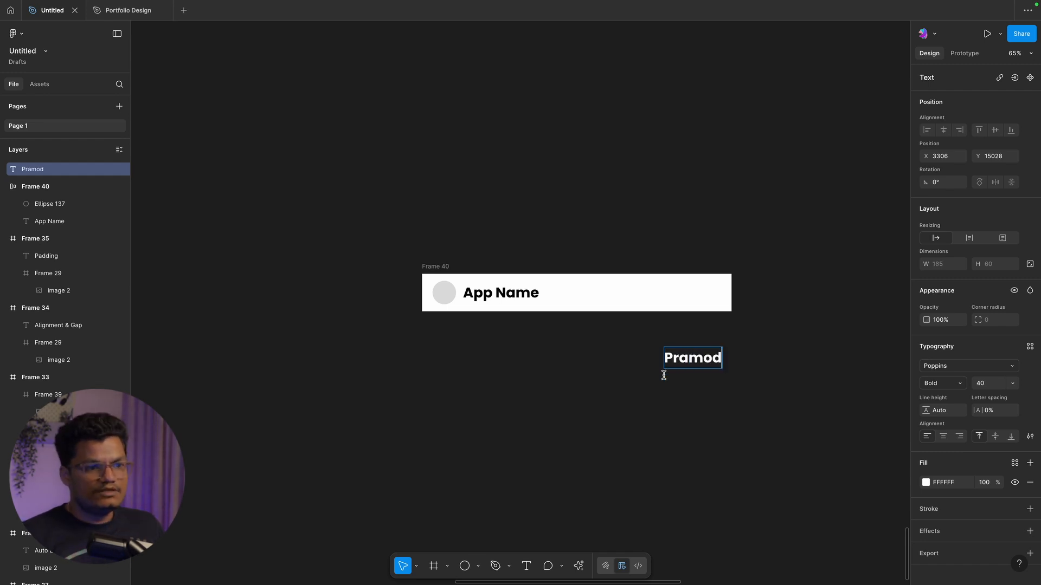
key(Escape)
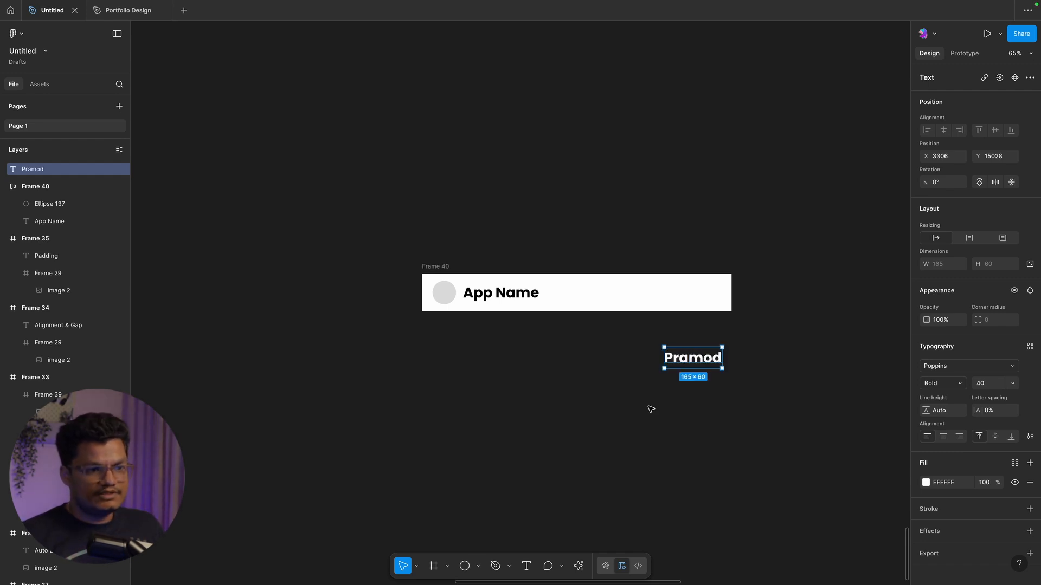
click(778, 356)
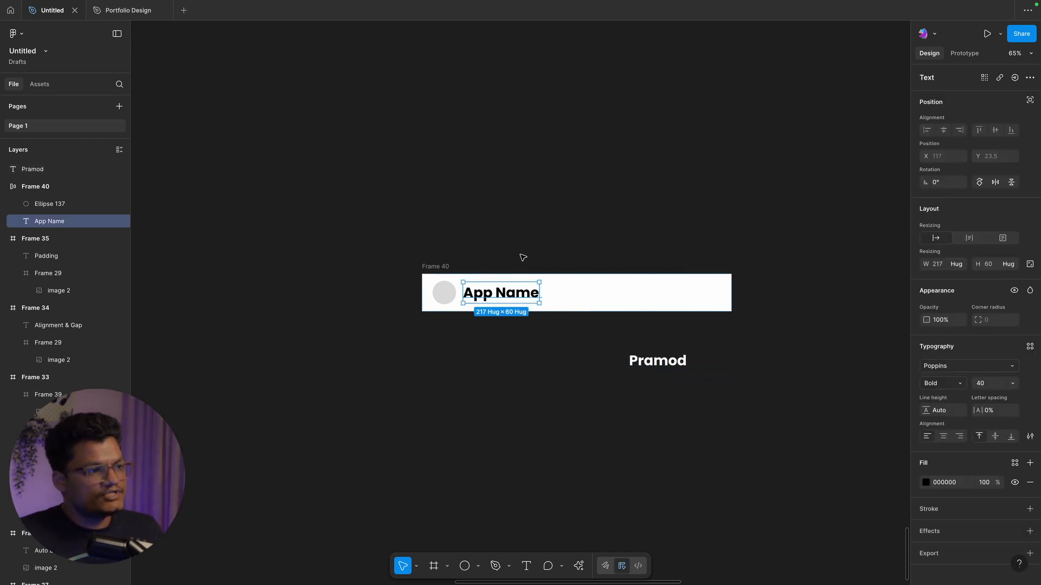
click(523, 259)
click(492, 295)
click(560, 229)
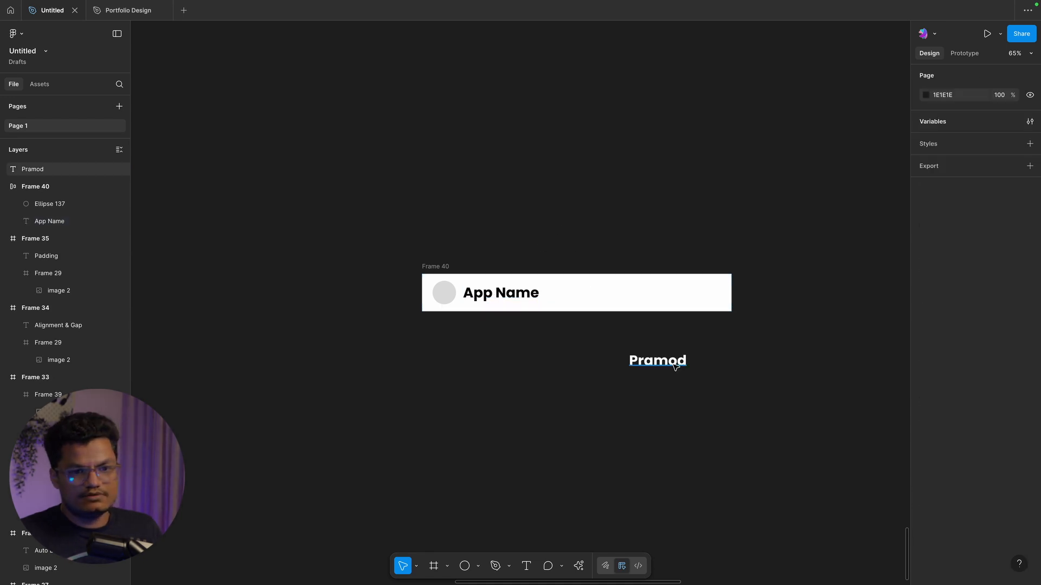
- Set the first-name text's weight to Regular and its fill colour to 666666
click(672, 365)
click(943, 383)
click(957, 345)
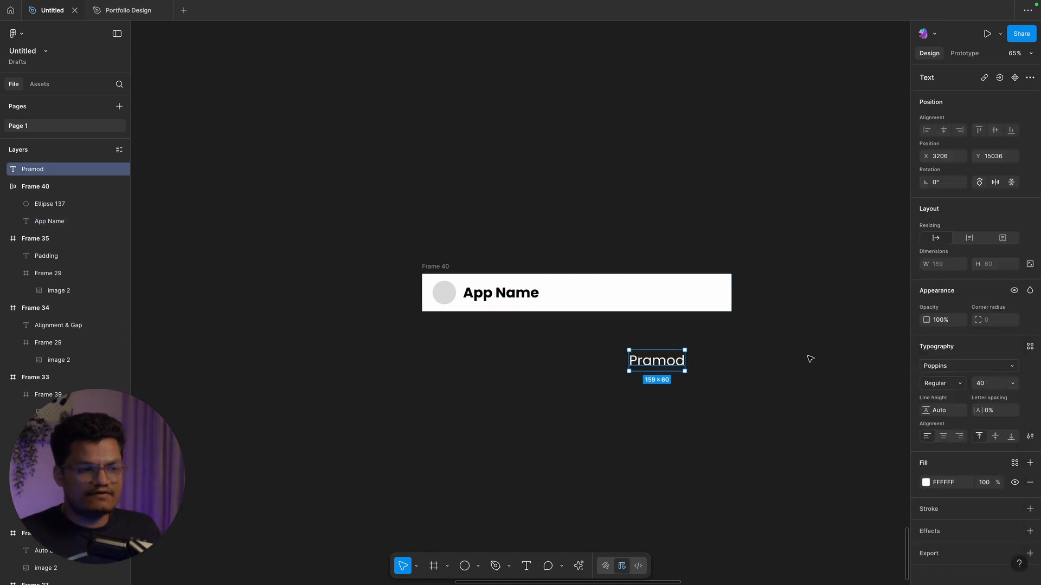
click(810, 359)
click(672, 363)
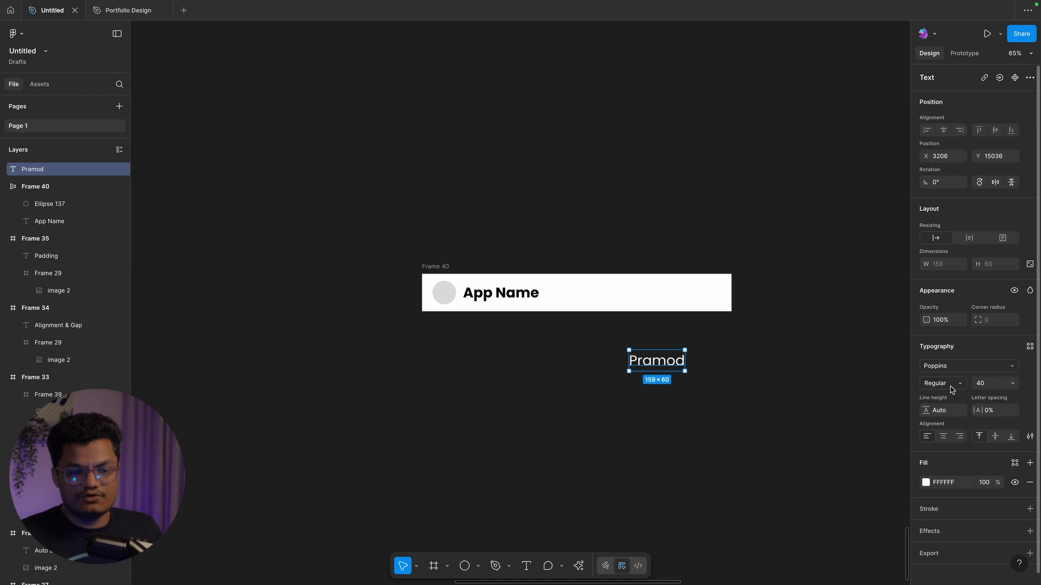
click(954, 482)
text(6)
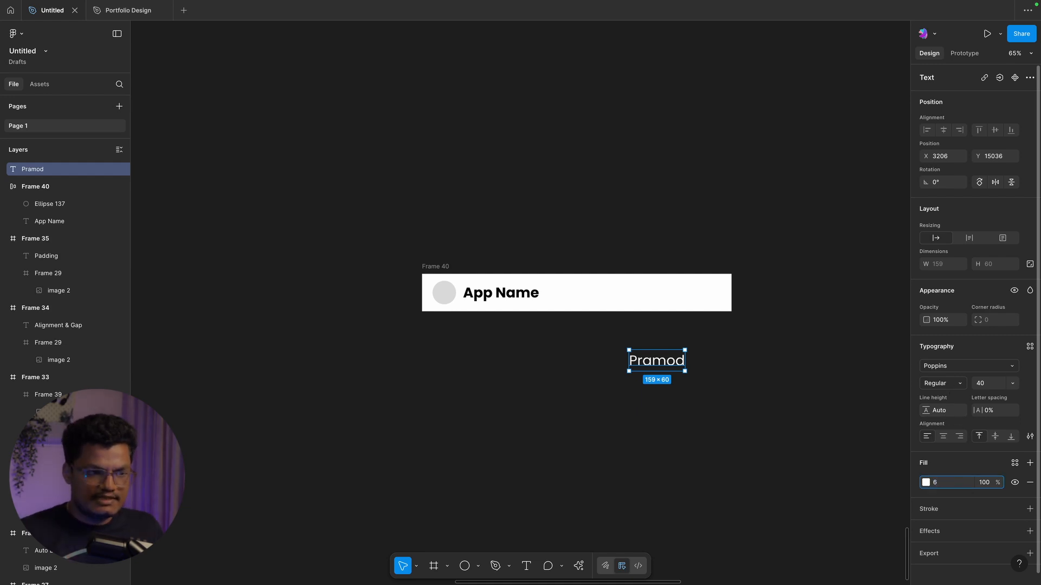
key(Return)
click(743, 402)
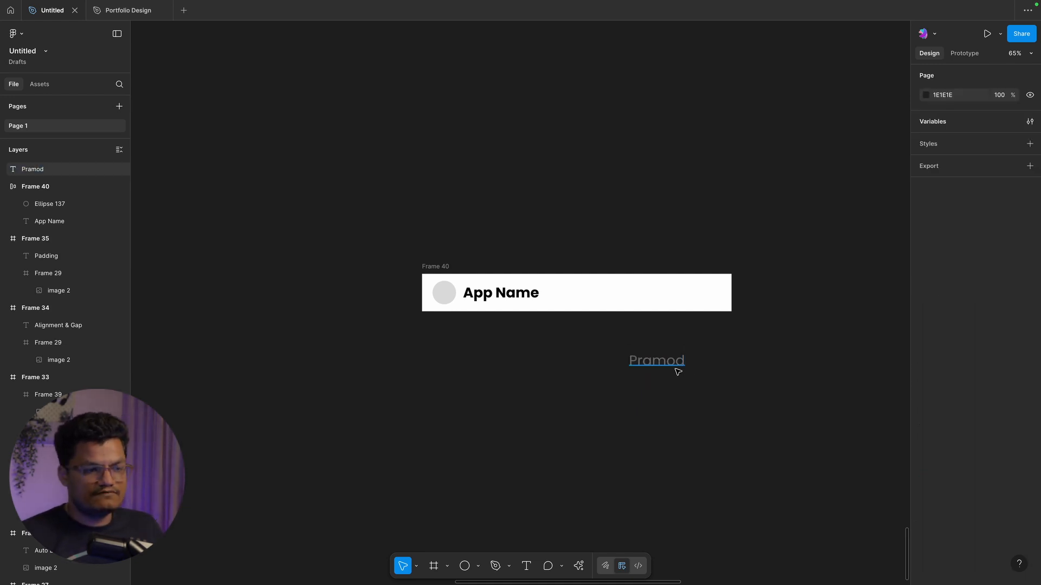
- Move the grey first-name text into the auto layout frame, after the App Name text
drag(678, 372, 677, 308)
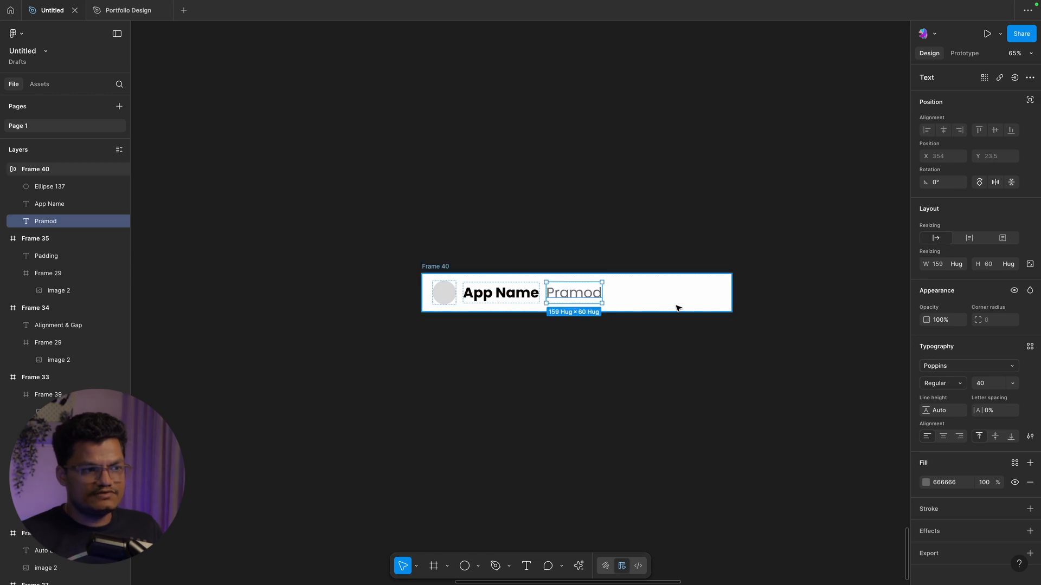
click(638, 239)
click(433, 268)
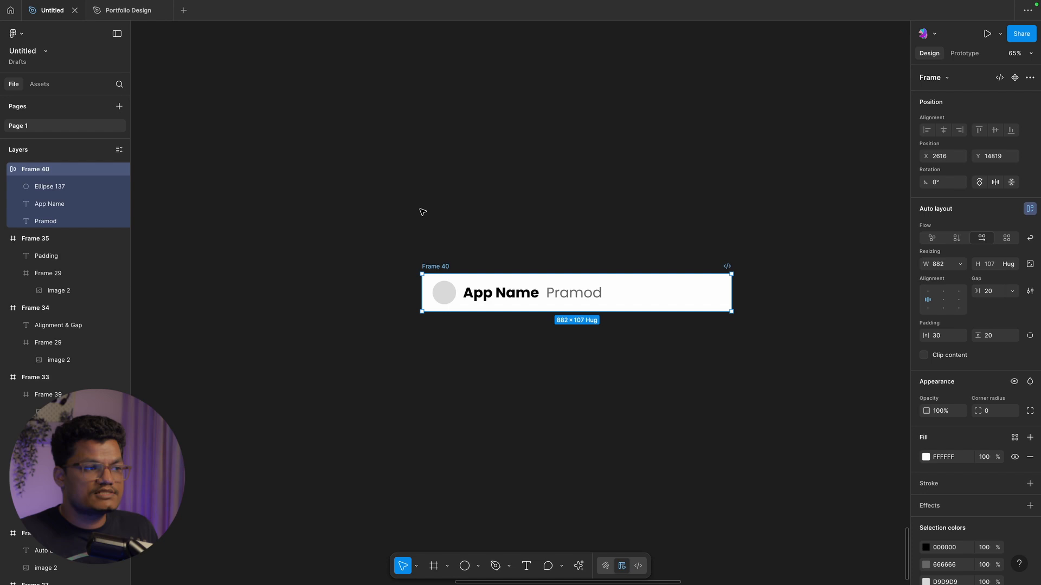
scroll(471, 207, right, 2)
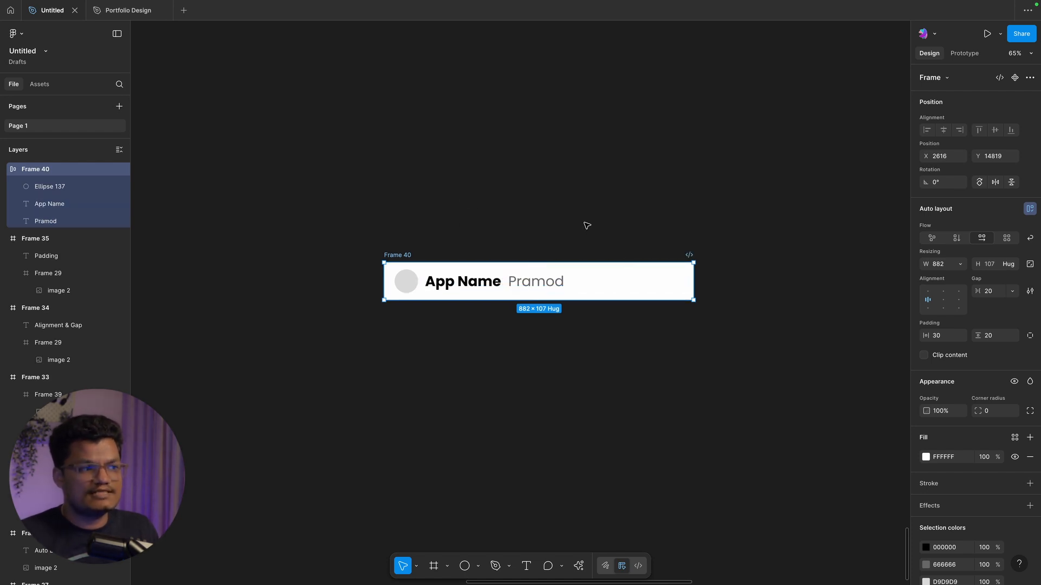
key(Escape)
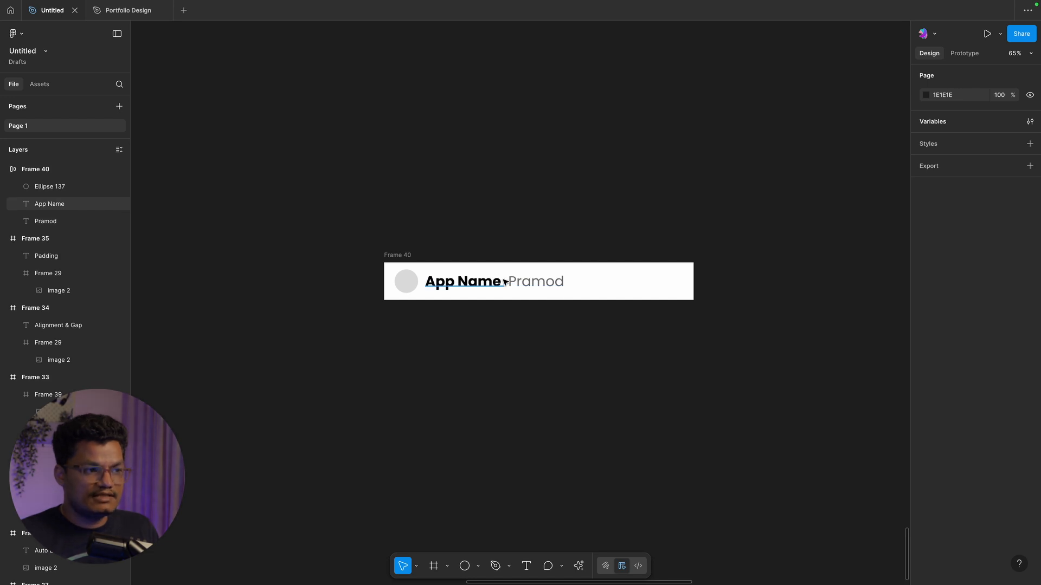
- Set the gap between the items in the App Name frame to 40 directly on the canvas
click(505, 281)
key(Escape)
click(400, 256)
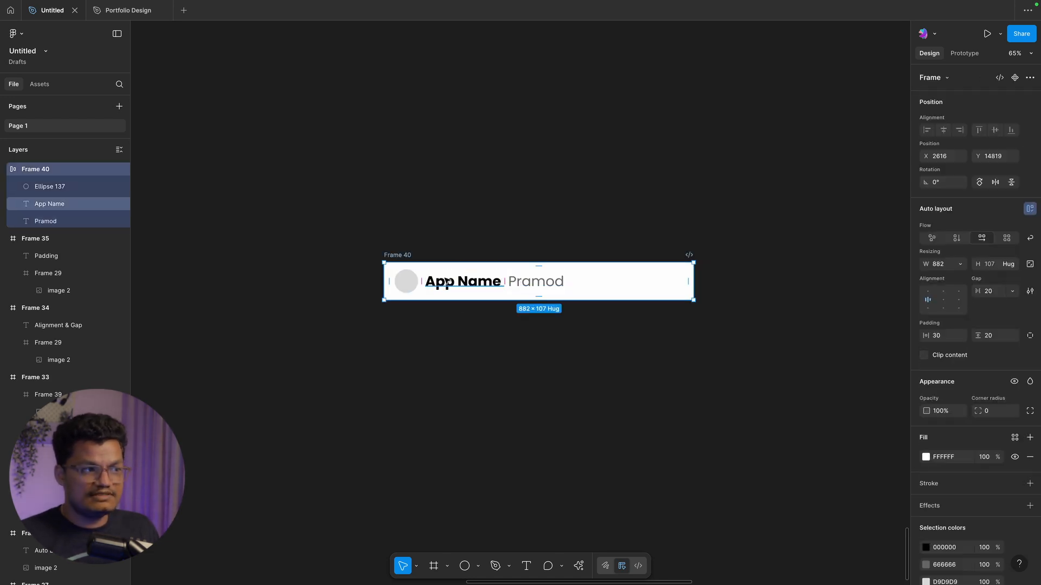
click(421, 279)
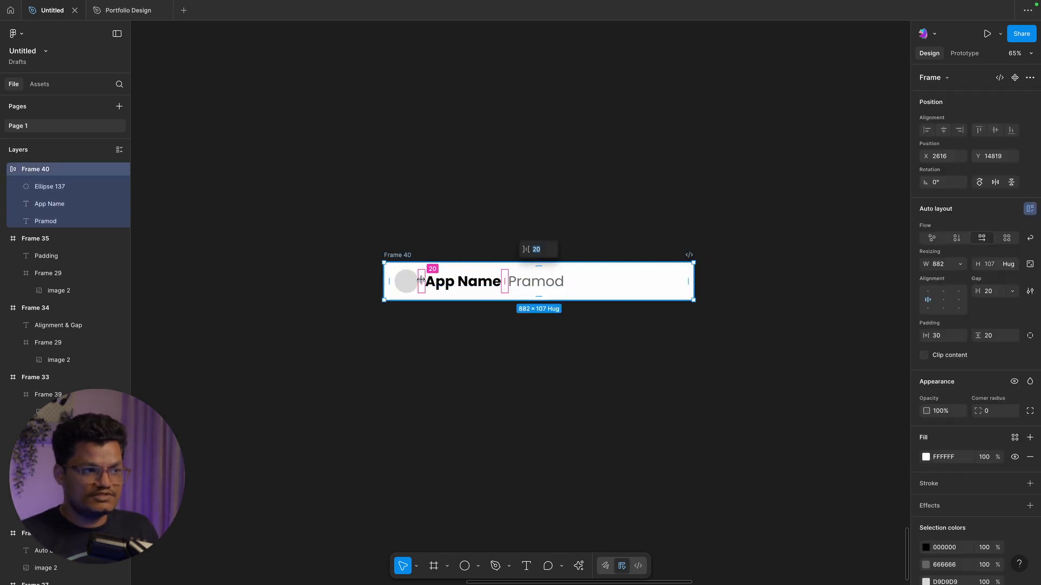
text(40)
key(Return)
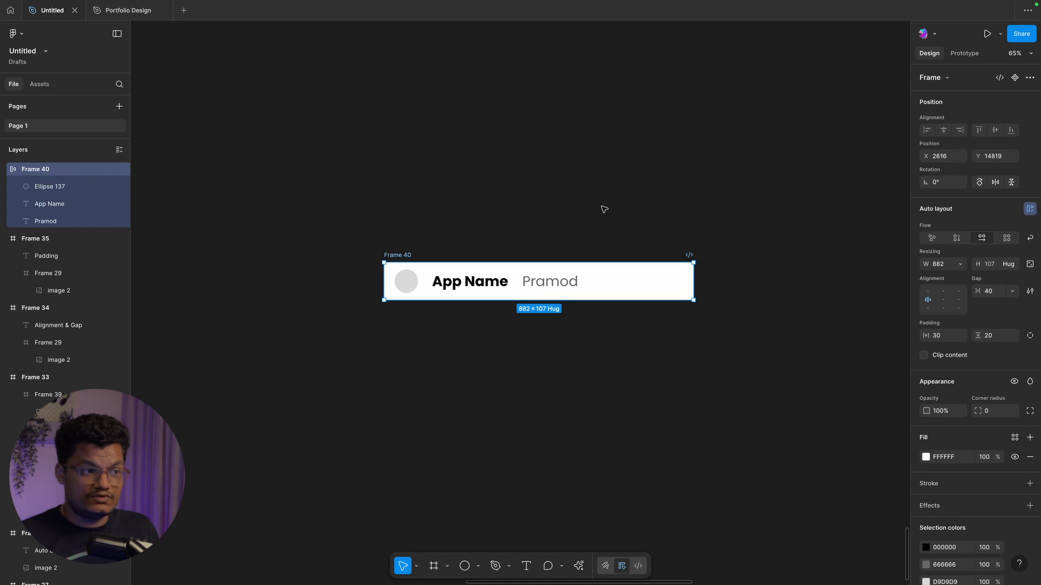
- Move the App Name frame up and to the left, and widen it to about 1486
click(355, 240)
drag(388, 252, 318, 218)
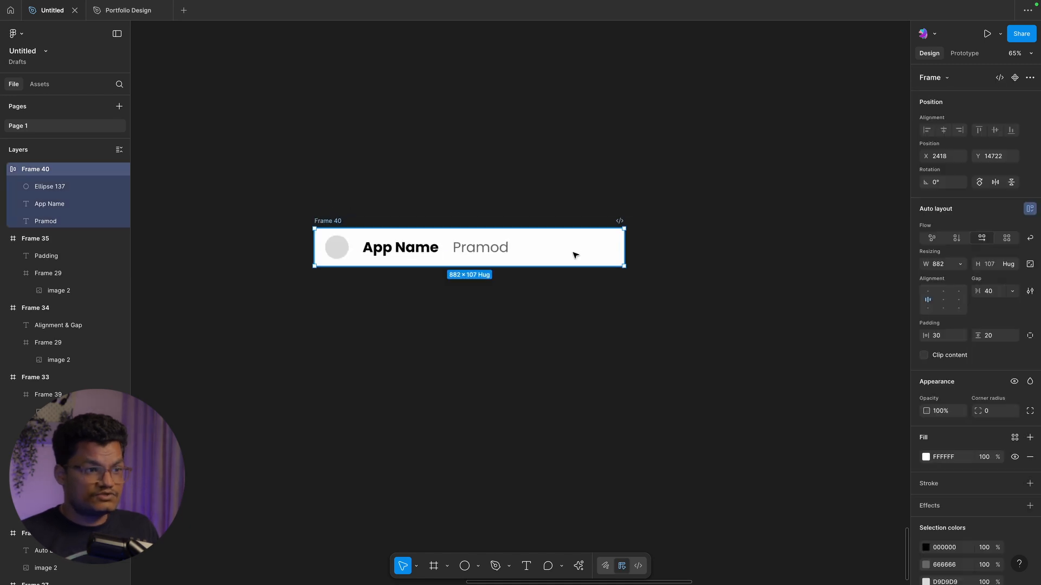
drag(623, 247, 836, 261)
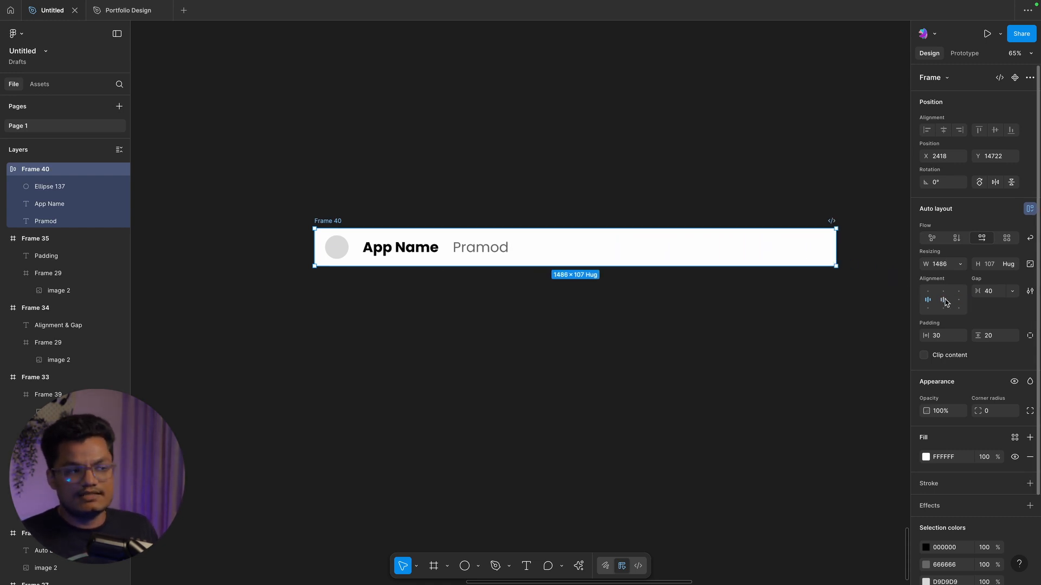
- Try middle-center and middle-right alignment on the App Name frame's contents, and return the alignment to middle left
click(943, 301)
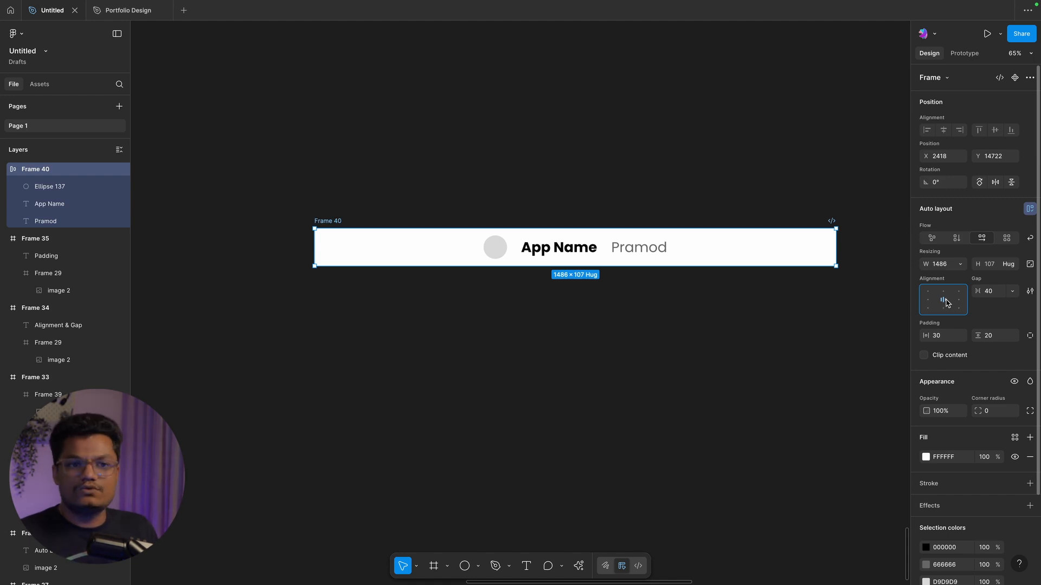
click(959, 300)
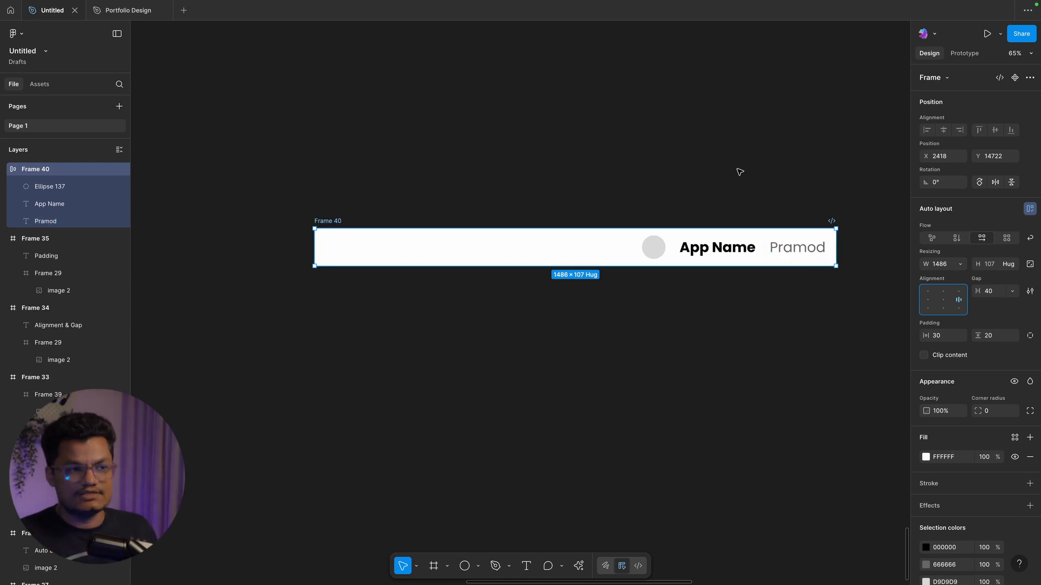
click(733, 192)
click(716, 247)
click(555, 194)
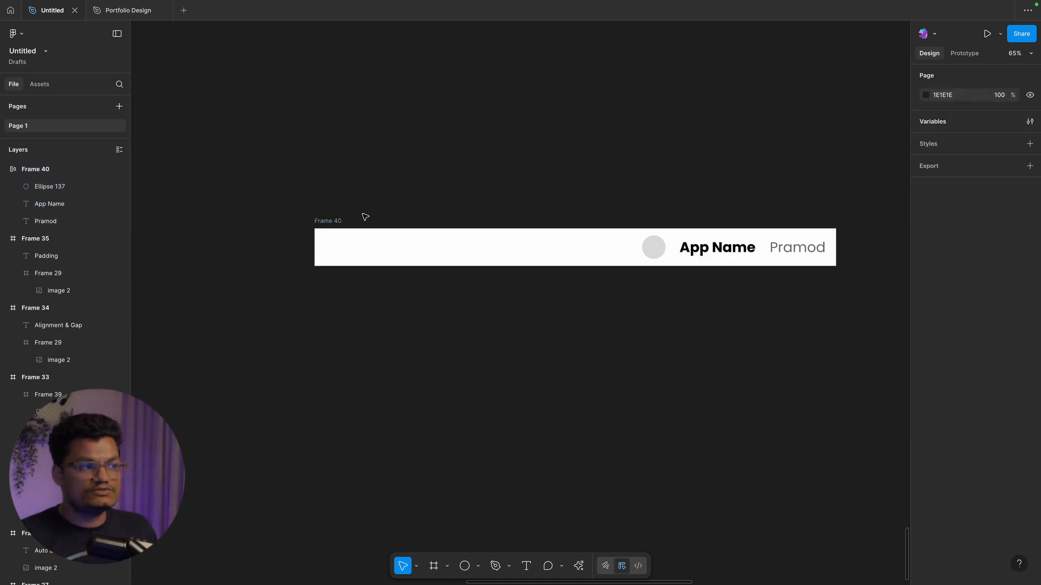
click(340, 219)
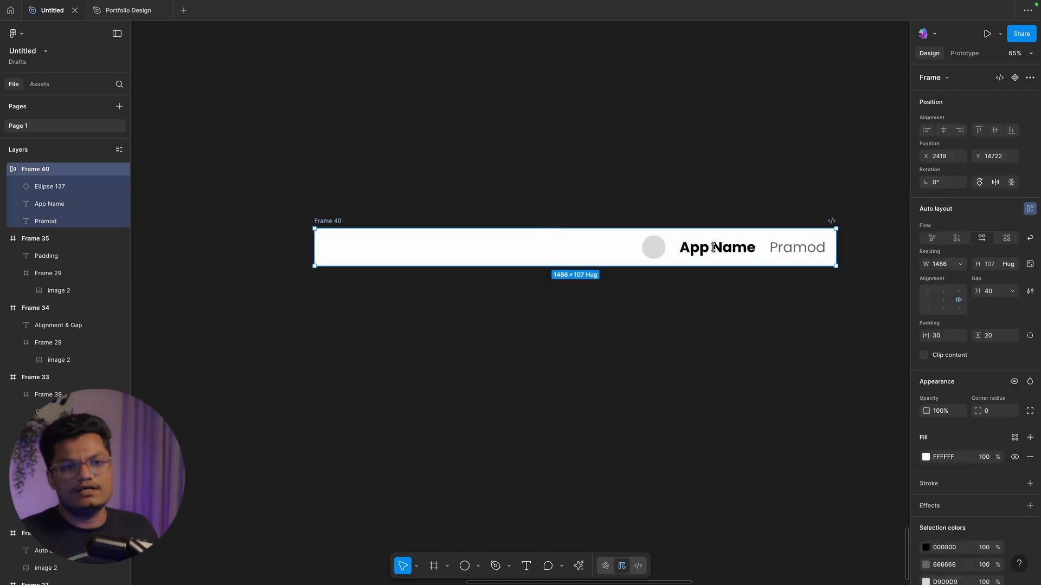
click(927, 300)
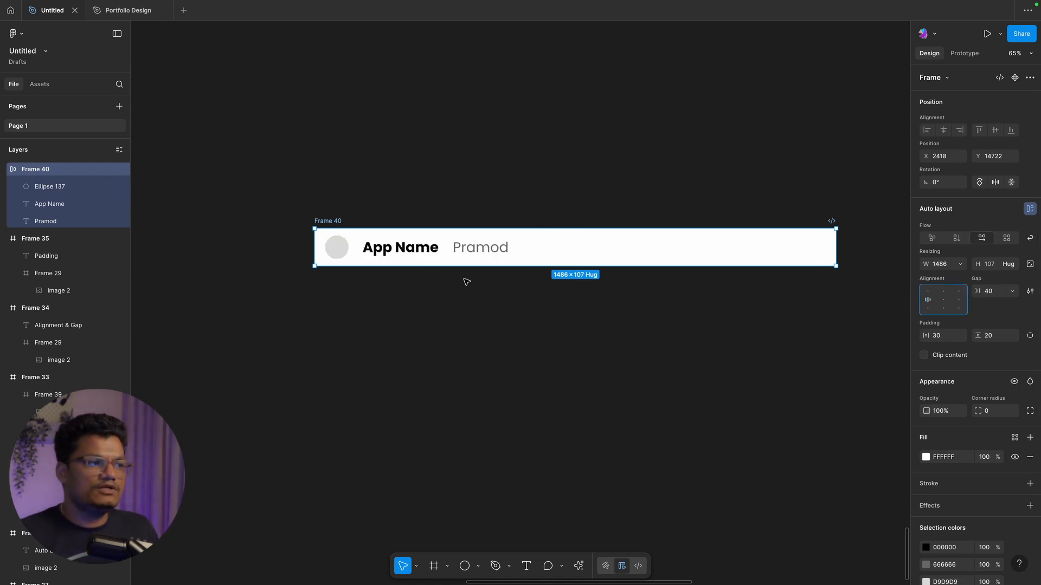
- Wrap the circle and the App Name text in their own nested auto layout frame with a gap of 20
click(412, 245)
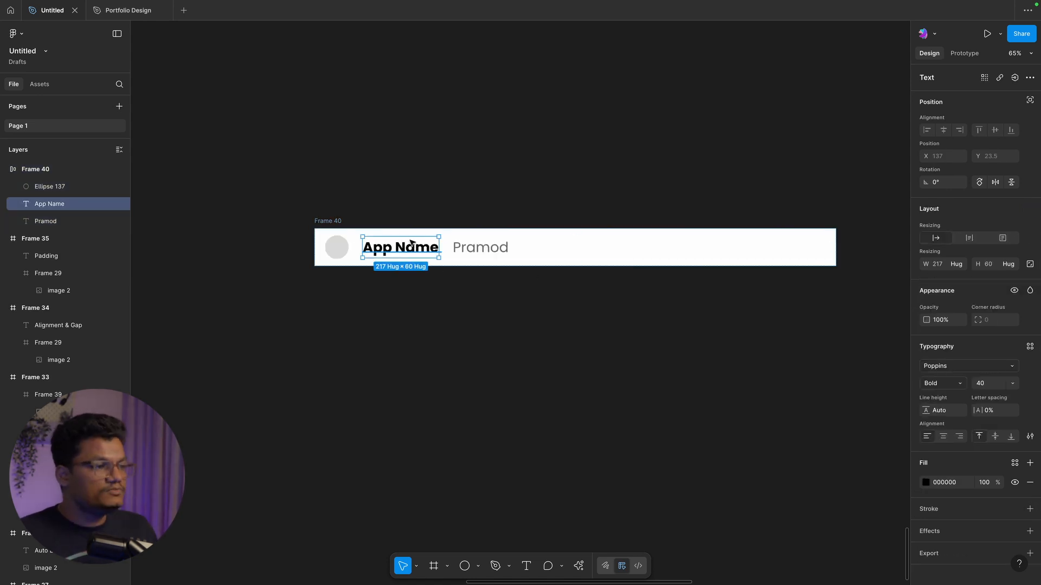
shift+click(335, 245)
key(shift+a)
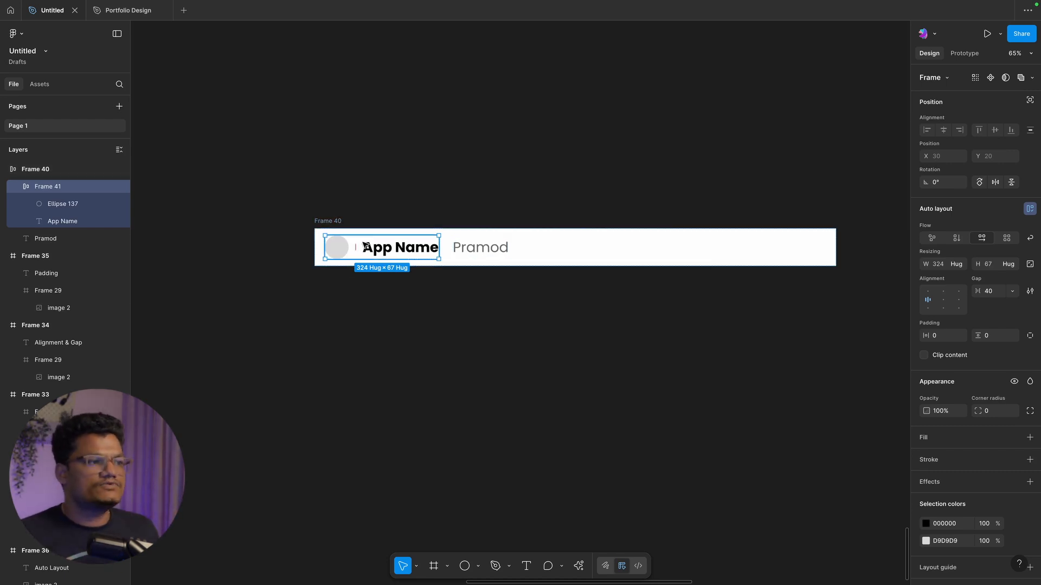
mouse_move(357, 246)
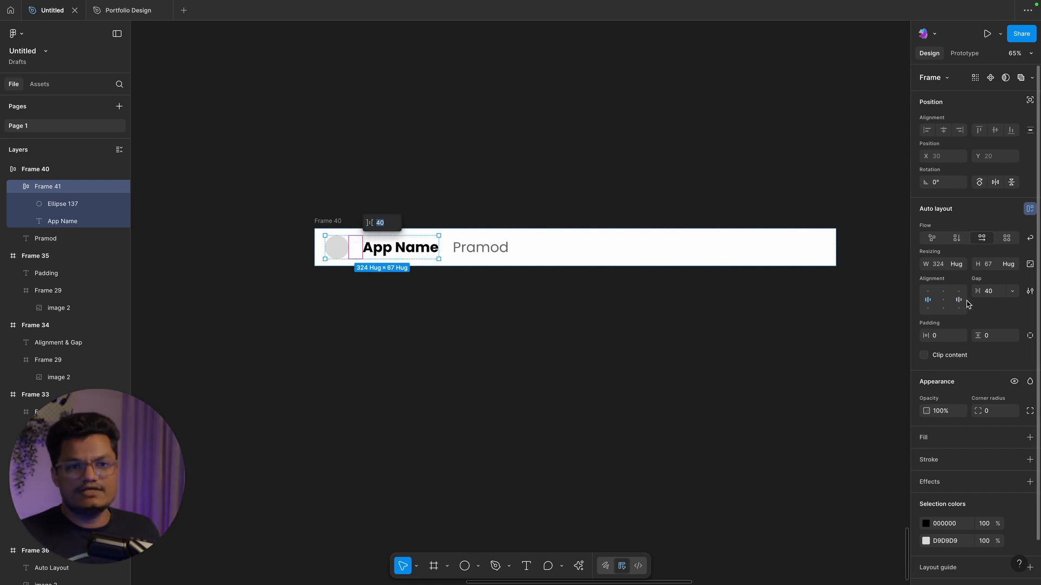
click(992, 293)
text(20)
key(Return)
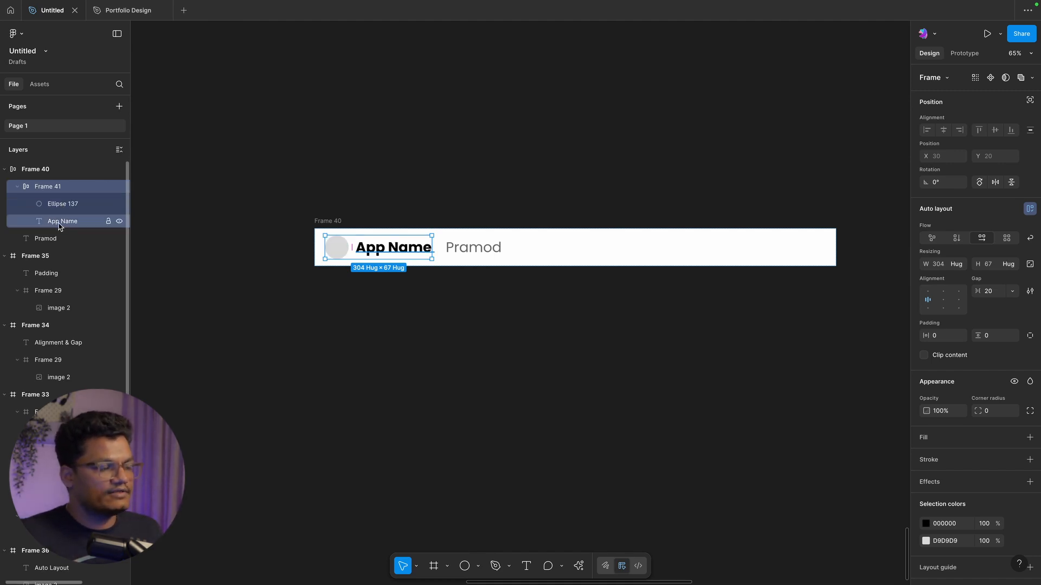
- Wrap the nested circle-and-App Name frame and the person's name text together in another auto layout frame
click(482, 250)
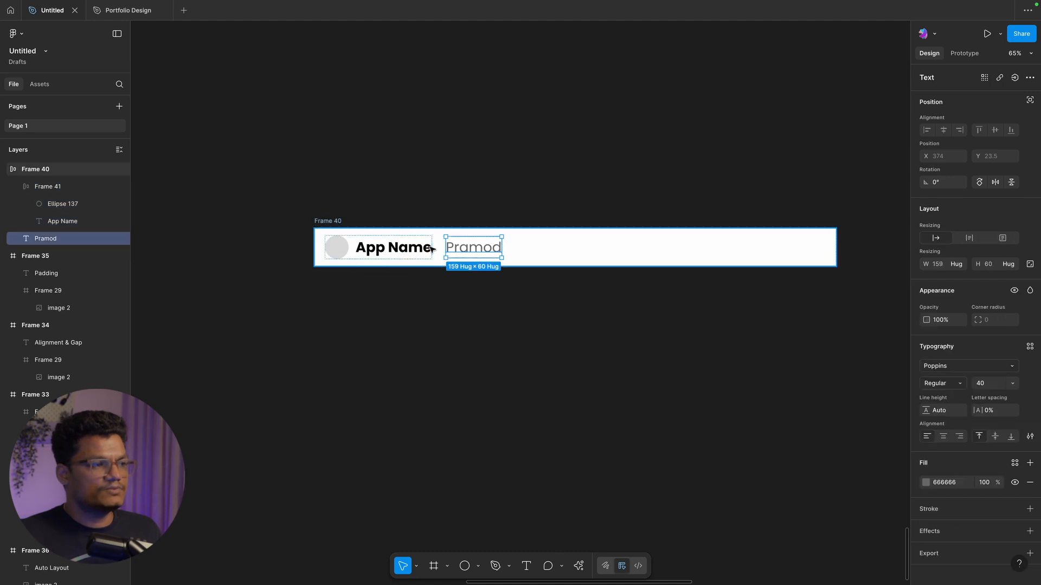
shift+click(402, 249)
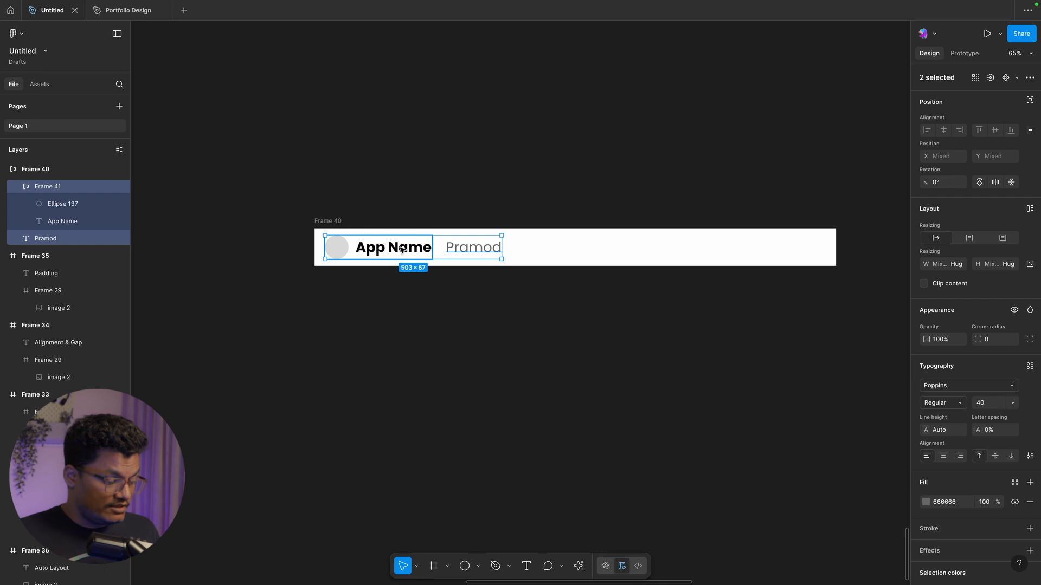
key(shift+a)
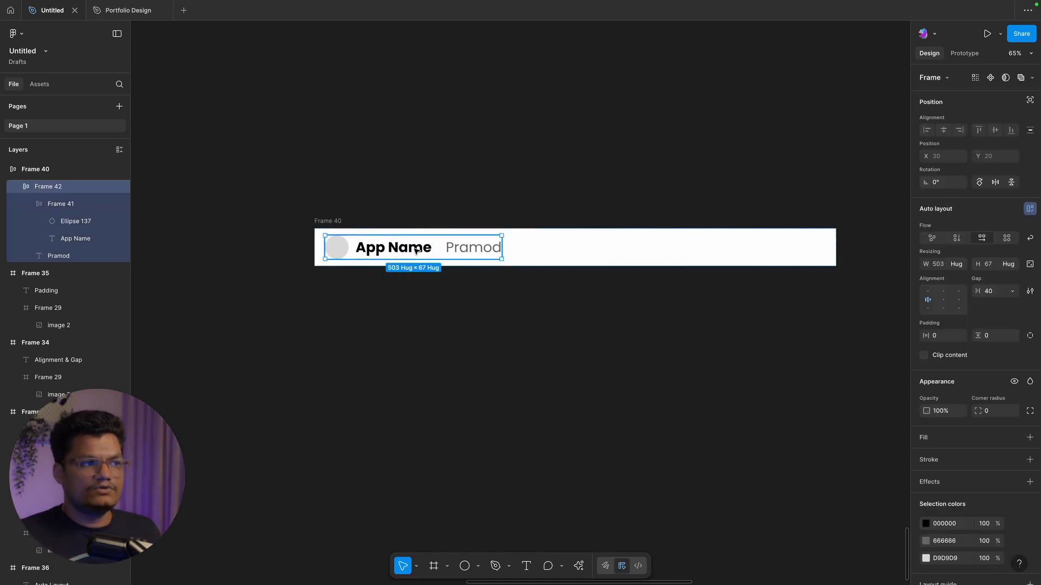
- Set the new wrapper frame's width to fill container and give it a grey BDBDBD fill
click(959, 265)
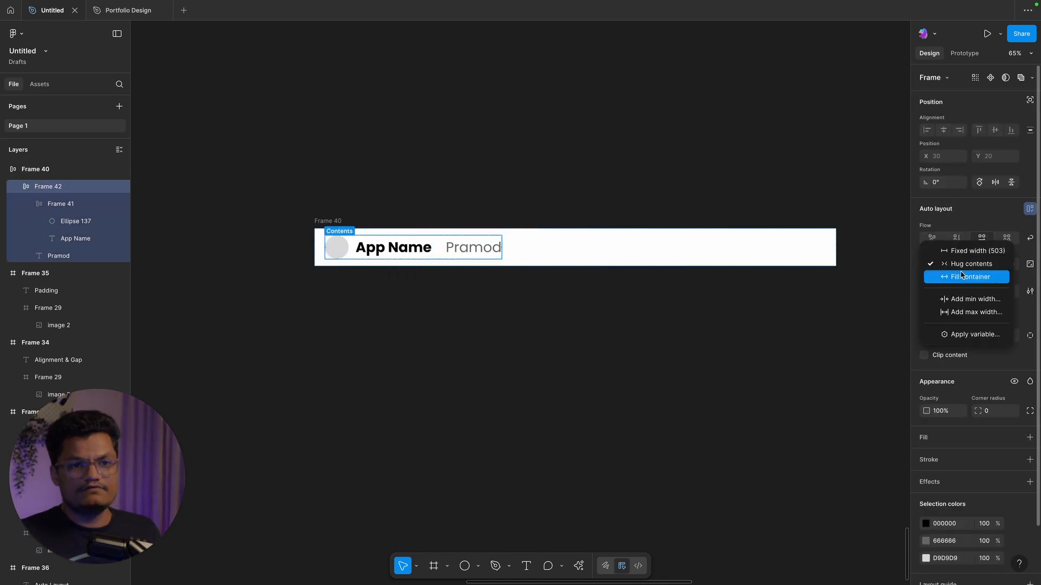
click(961, 276)
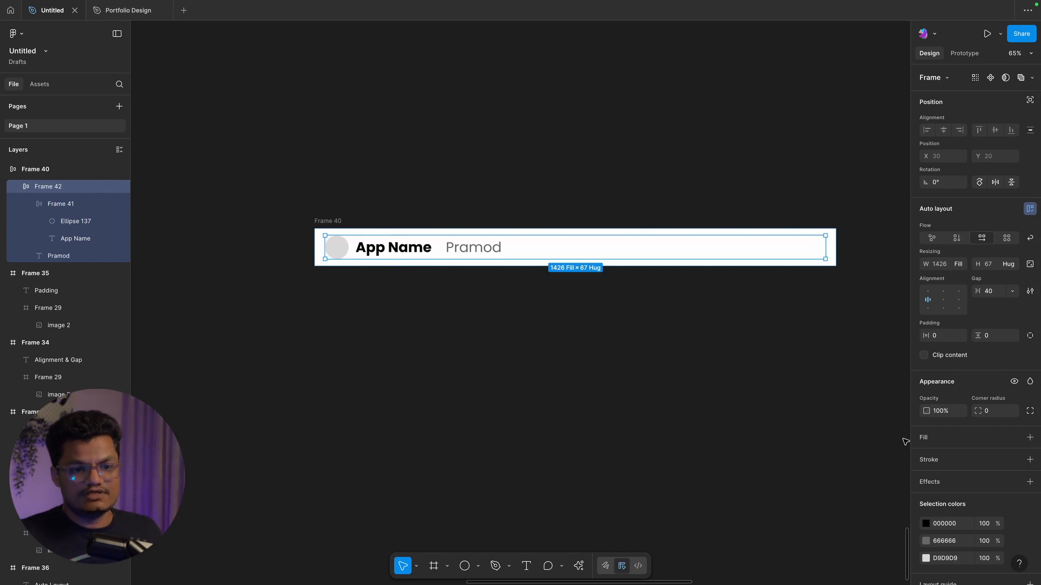
click(920, 440)
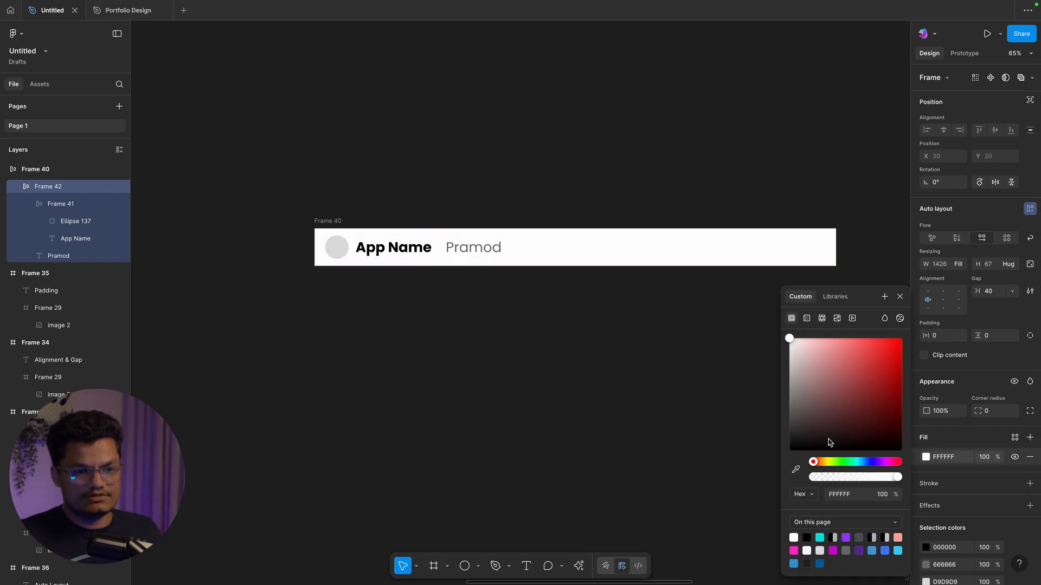
drag(798, 386, 787, 368)
- Set the widths of the outer white frame and the grey wrapper frame inside it to hug contents
click(332, 221)
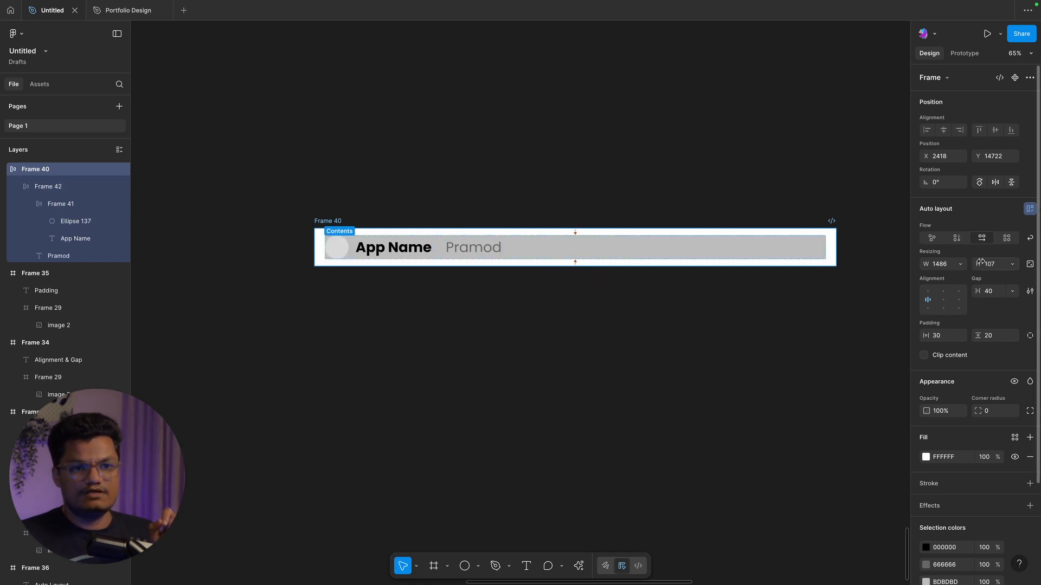
click(960, 264)
click(954, 276)
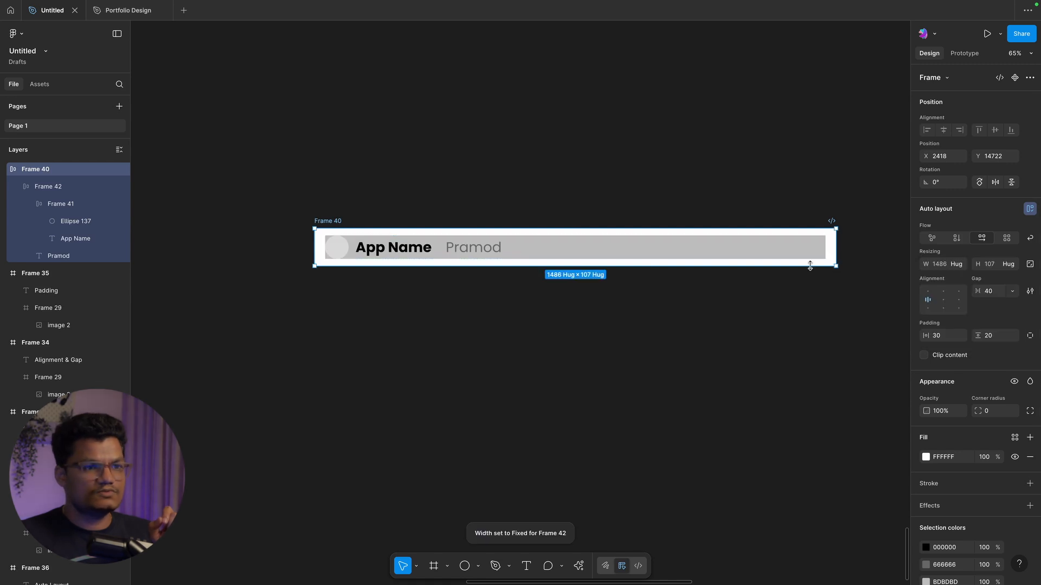
click(739, 255)
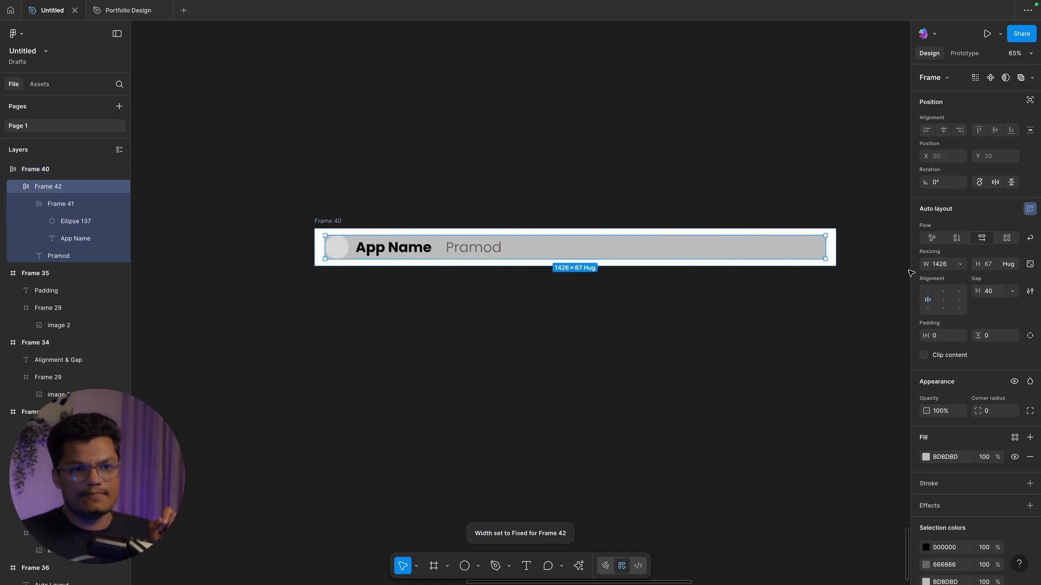
click(960, 264)
click(955, 277)
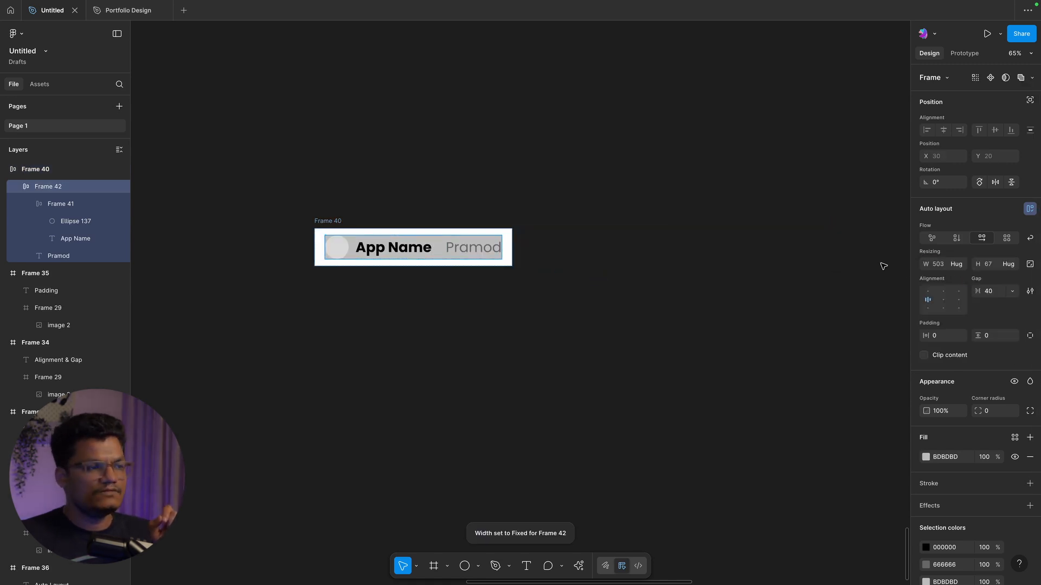
- Widen the outer white frame to about 1426 and set the grey wrapper frame's width to fill container
click(317, 221)
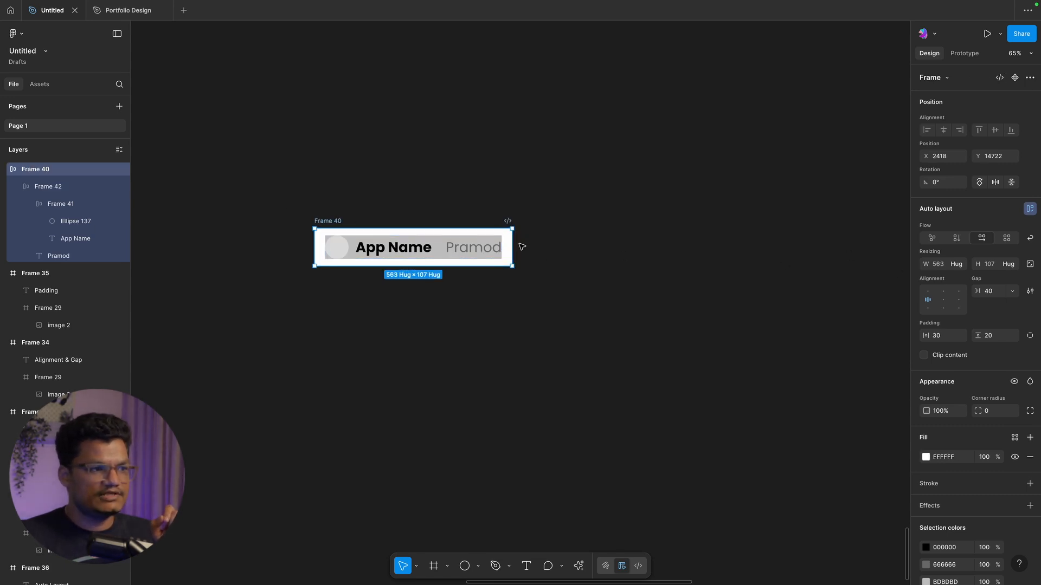
drag(512, 247, 815, 255)
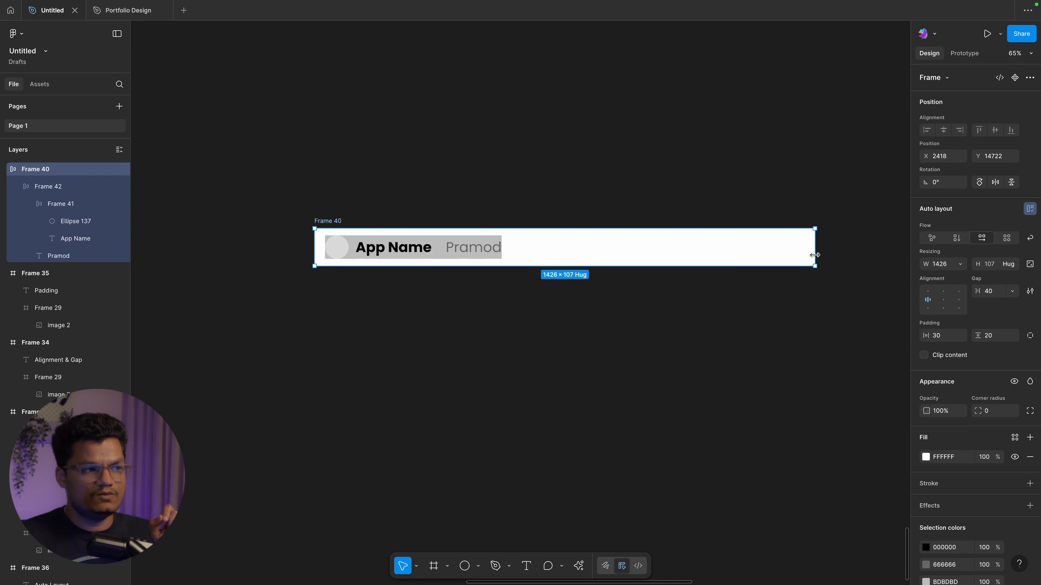
click(477, 203)
click(412, 235)
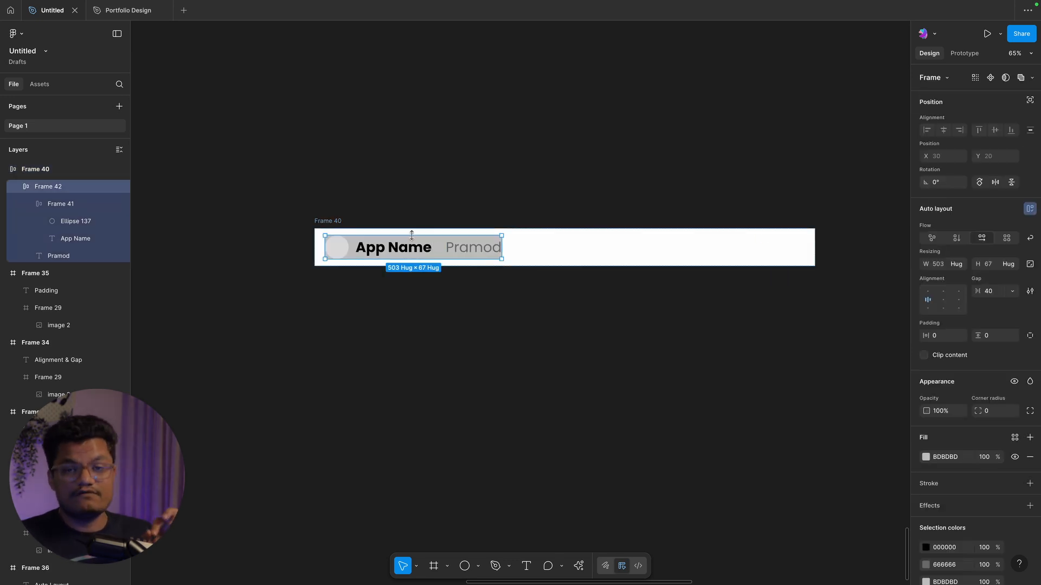
click(959, 265)
click(960, 277)
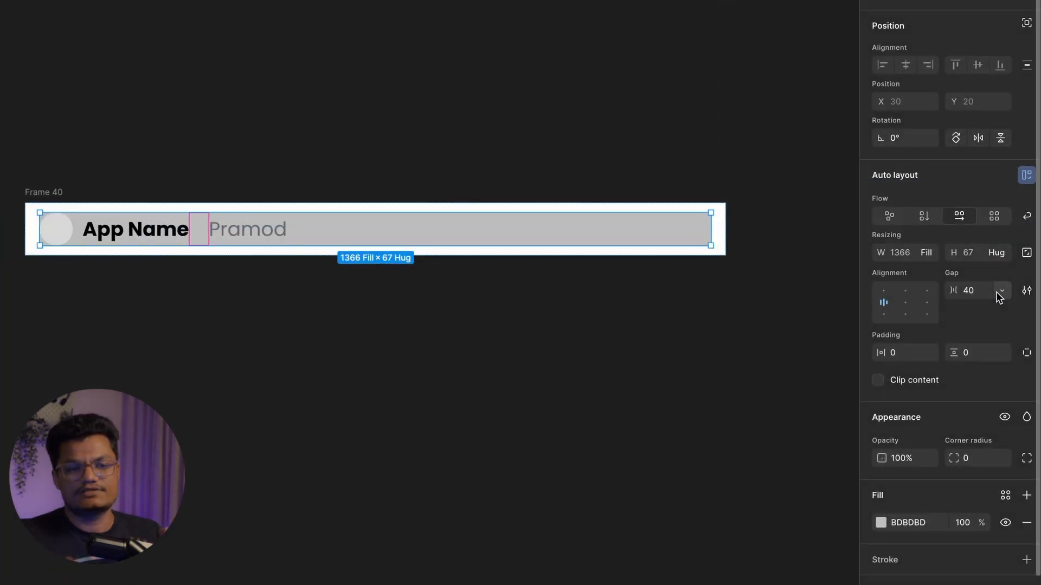
- Set the wrapper frame's gap to Auto so its two items spread to opposite ends
click(997, 292)
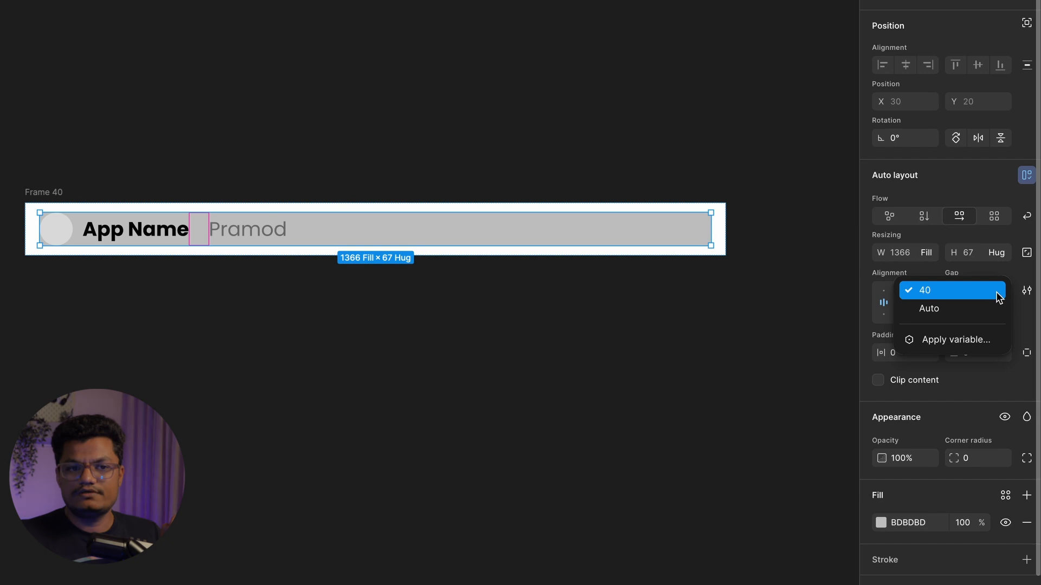
click(988, 309)
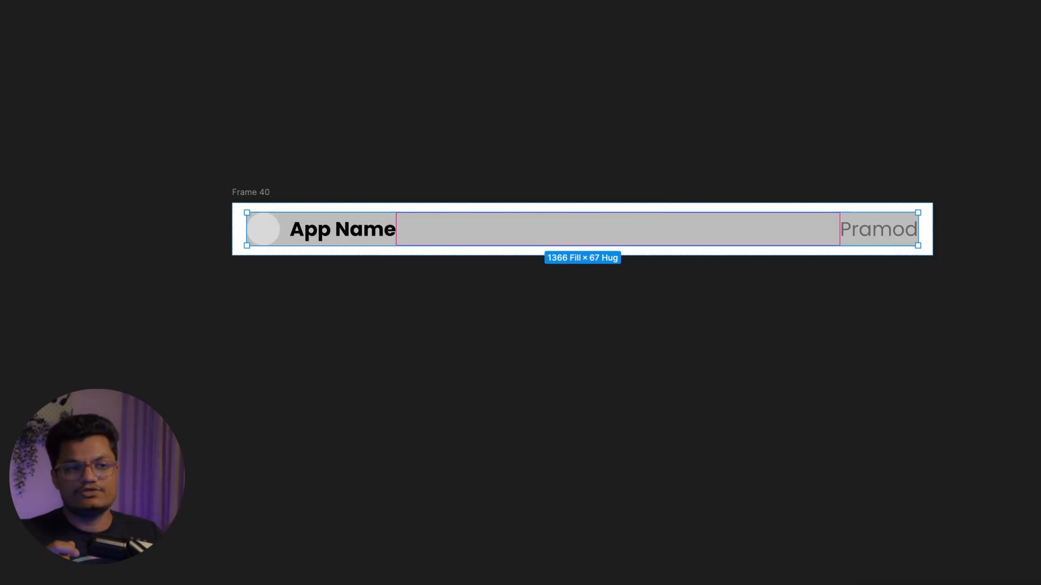
click(732, 381)
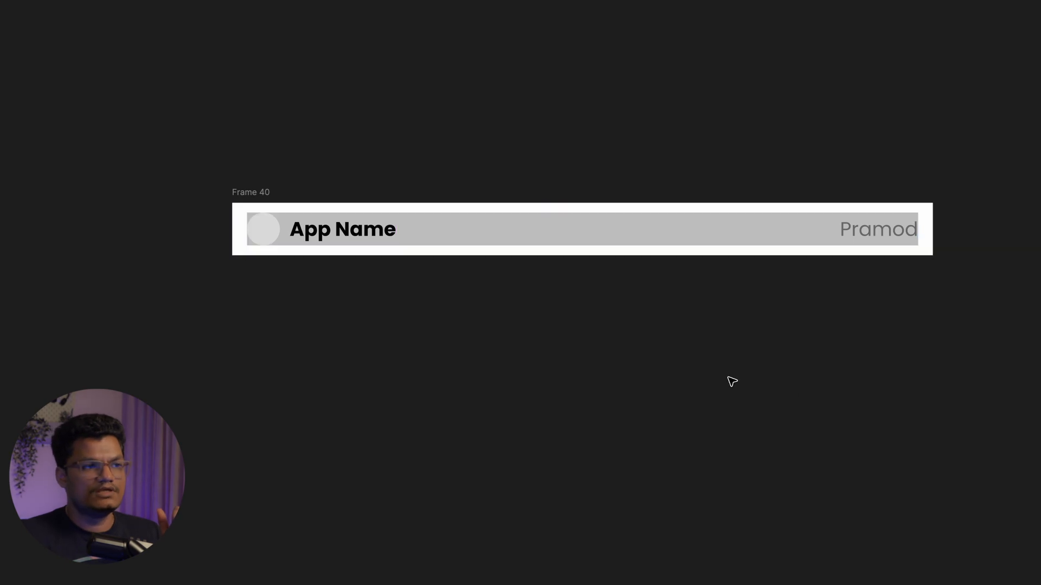
- Remove the grey fill from the wrapper frame while keeping its Auto gap and fill-container width
click(658, 215)
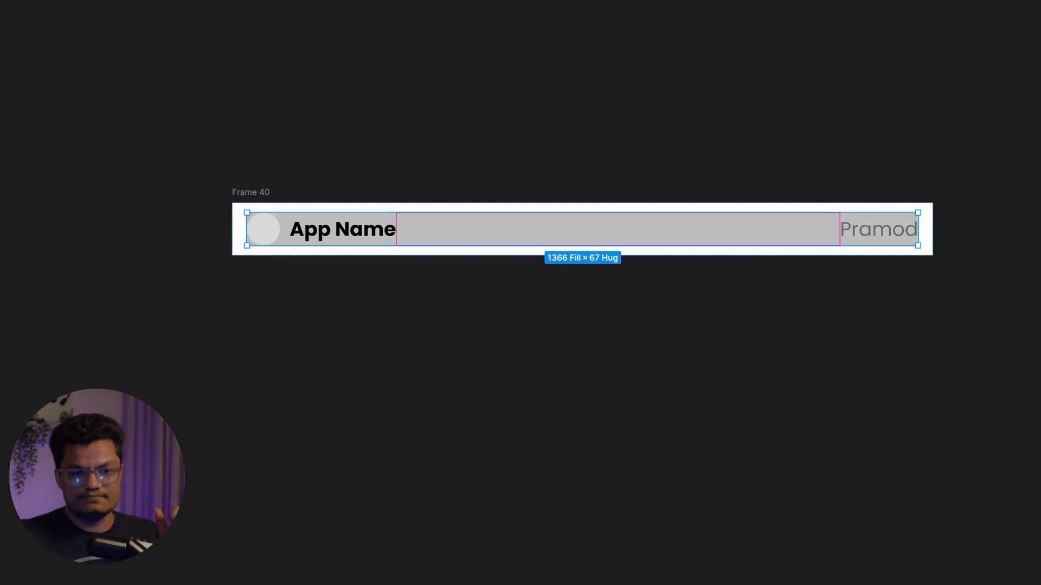
key(ctrl+z)
key(ctrl+z)
key(ctrl+z)
click(723, 405)
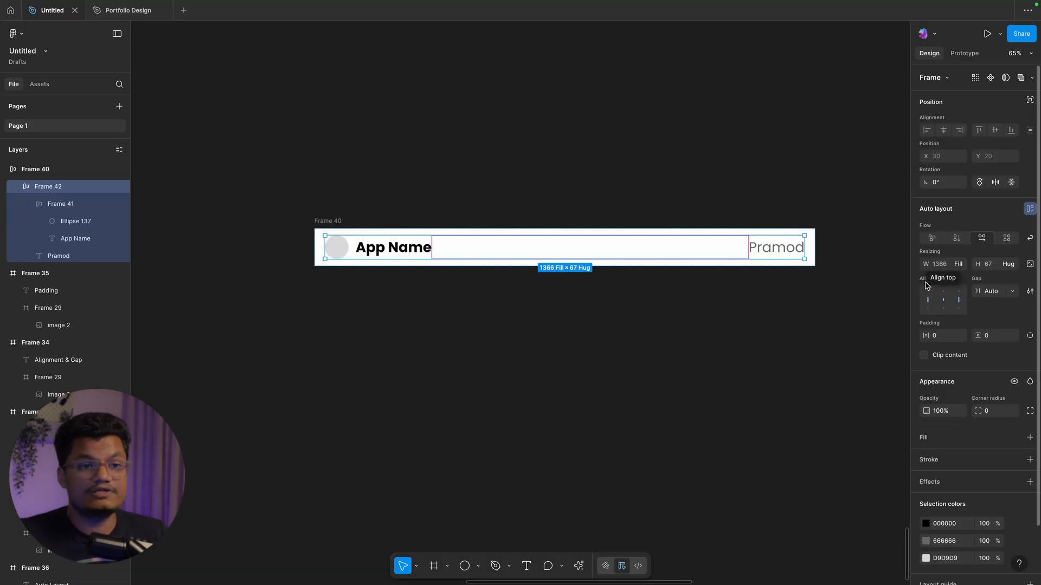
- Stretch the outer white frame downward to a height of about 503
click(929, 291)
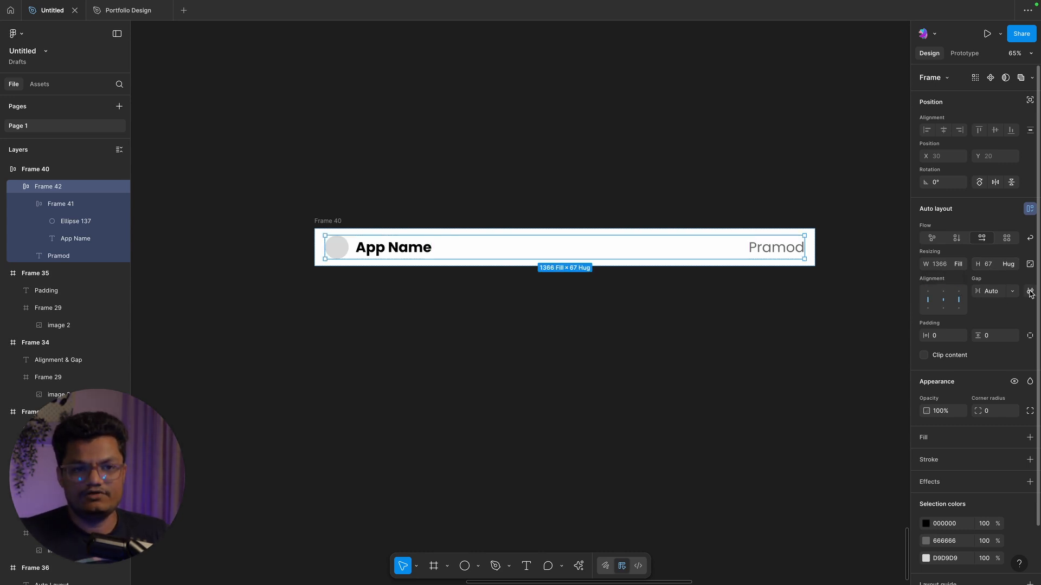
click(347, 227)
drag(495, 269, 510, 405)
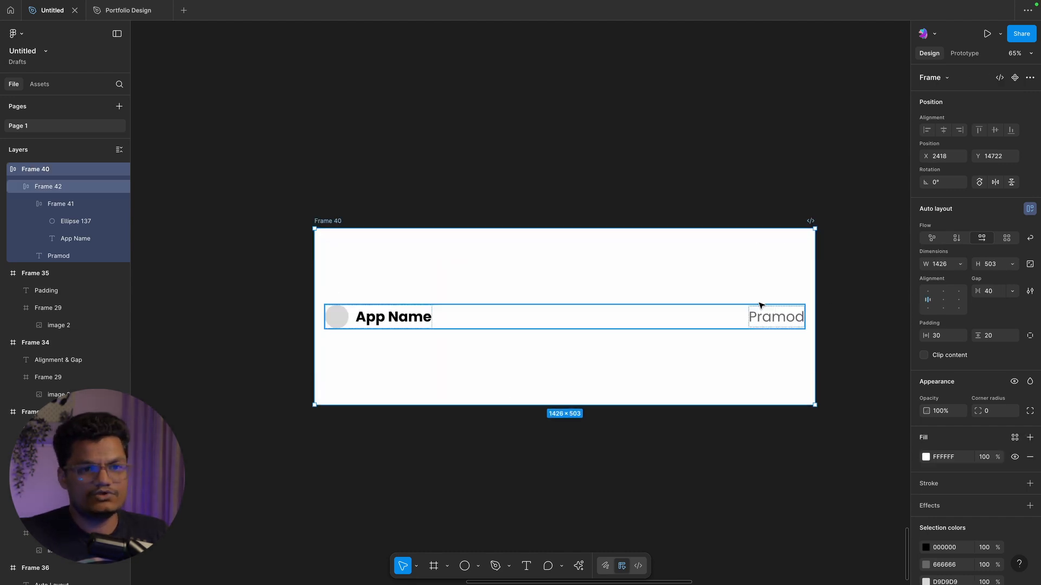
- Align the wrapper frame's contents to the top and set its height to fill container
click(624, 324)
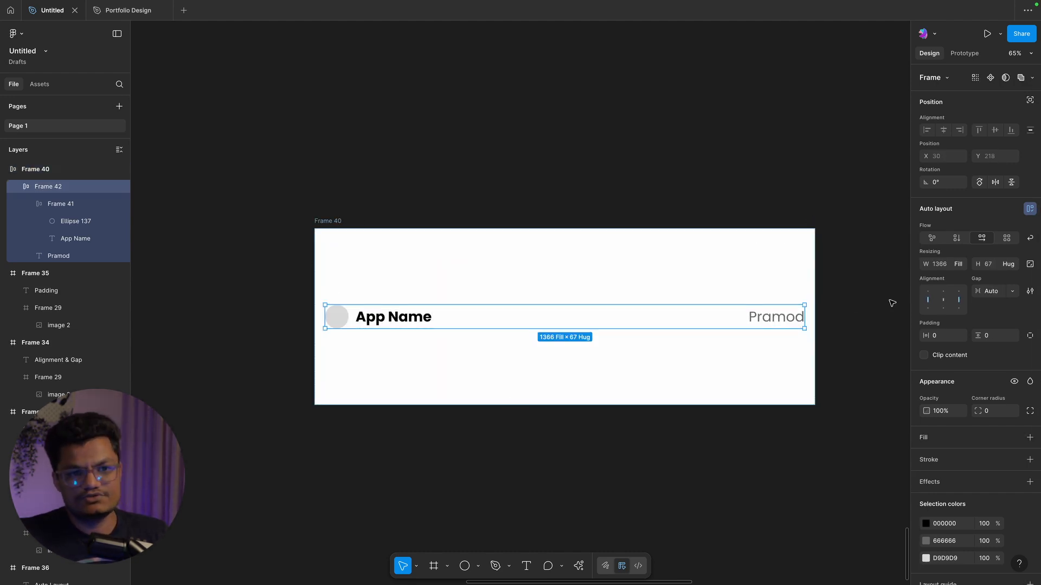
click(929, 291)
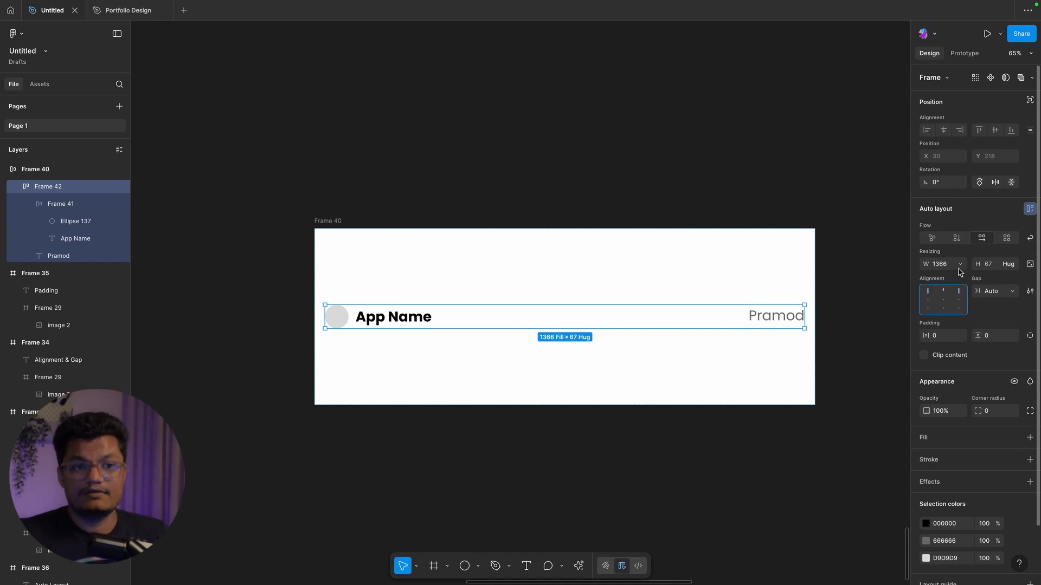
click(1009, 265)
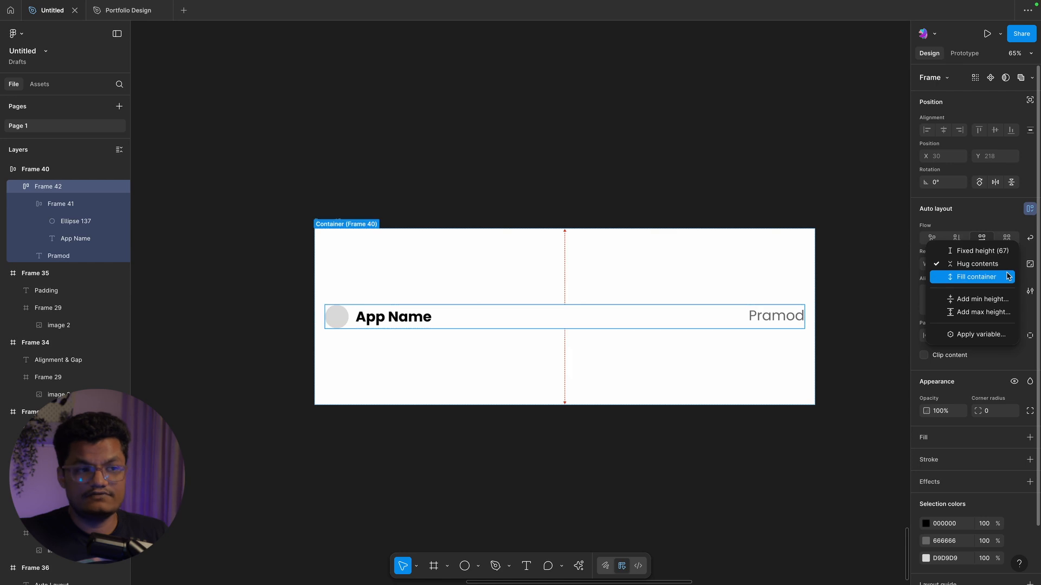
click(1007, 277)
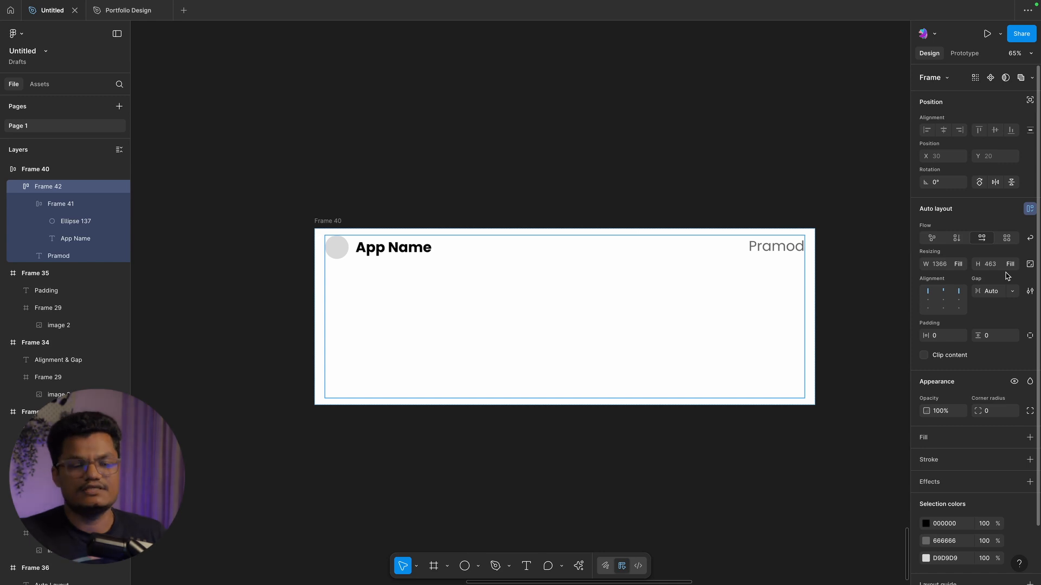
- Set the outer white frame's height to hug contents
click(384, 197)
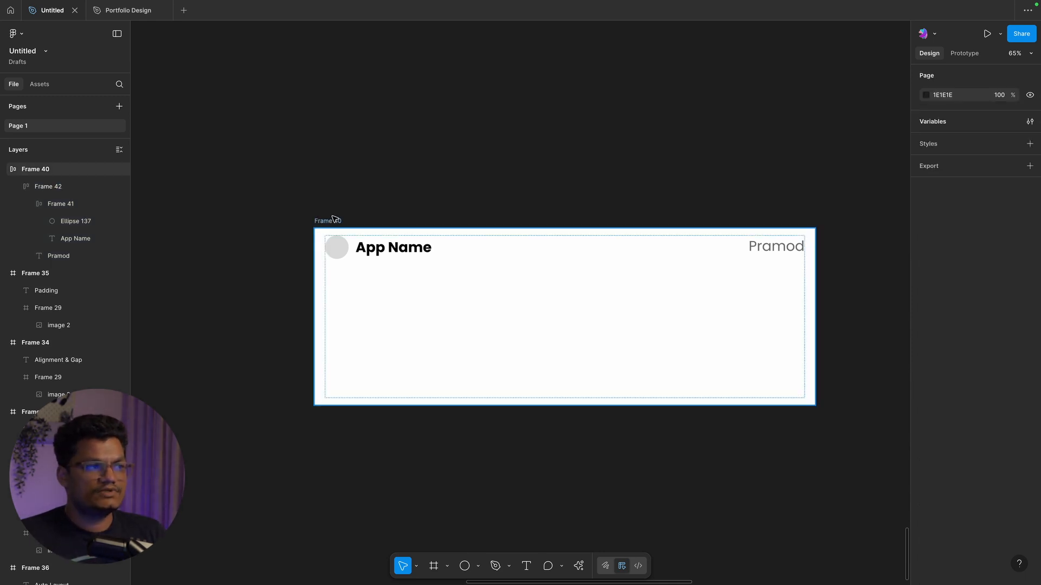
click(332, 221)
click(1012, 264)
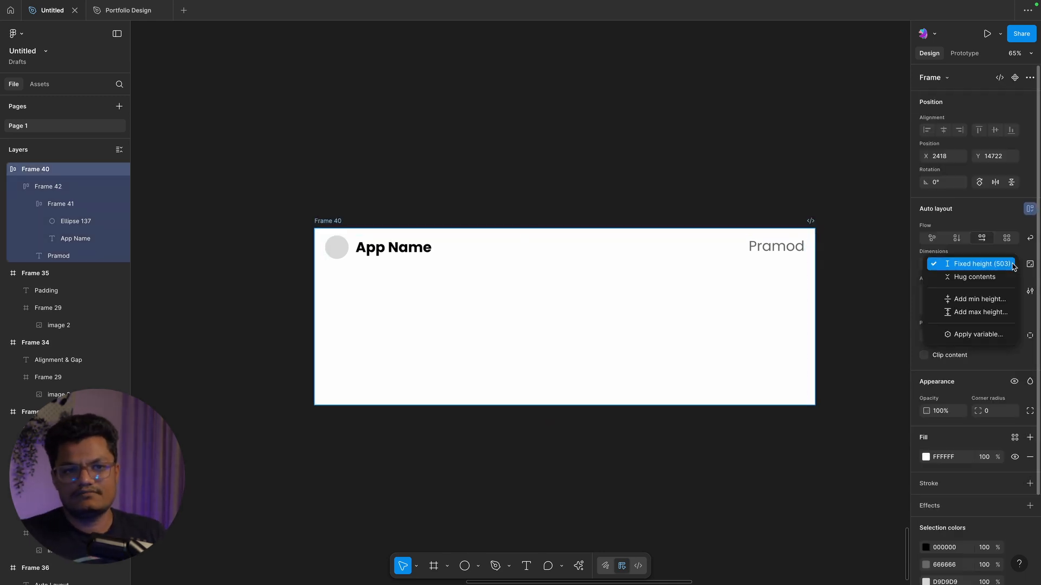
click(995, 278)
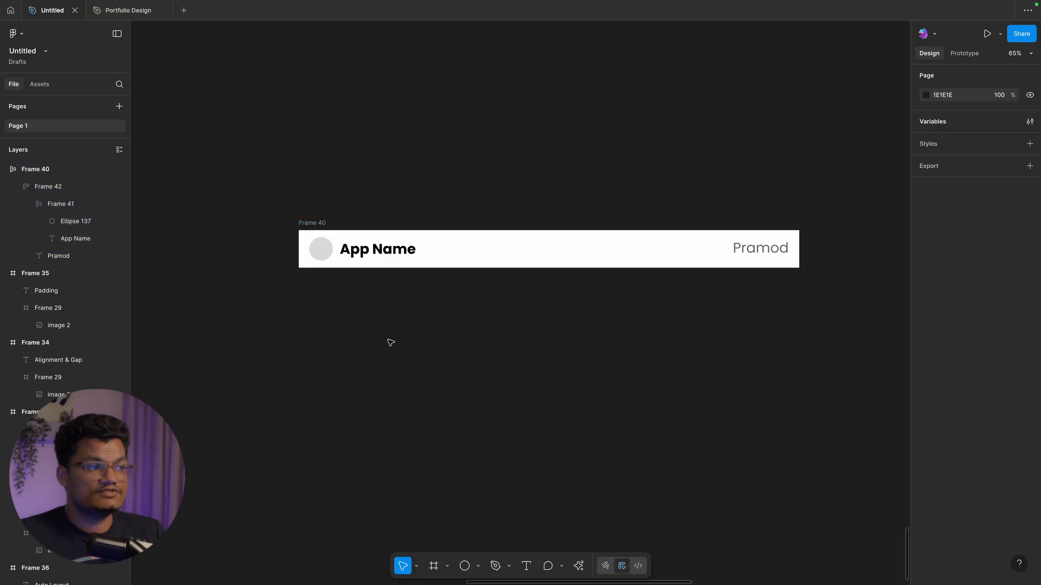
- Check the left, right and top padding values of the outer frame on the canvas
click(309, 235)
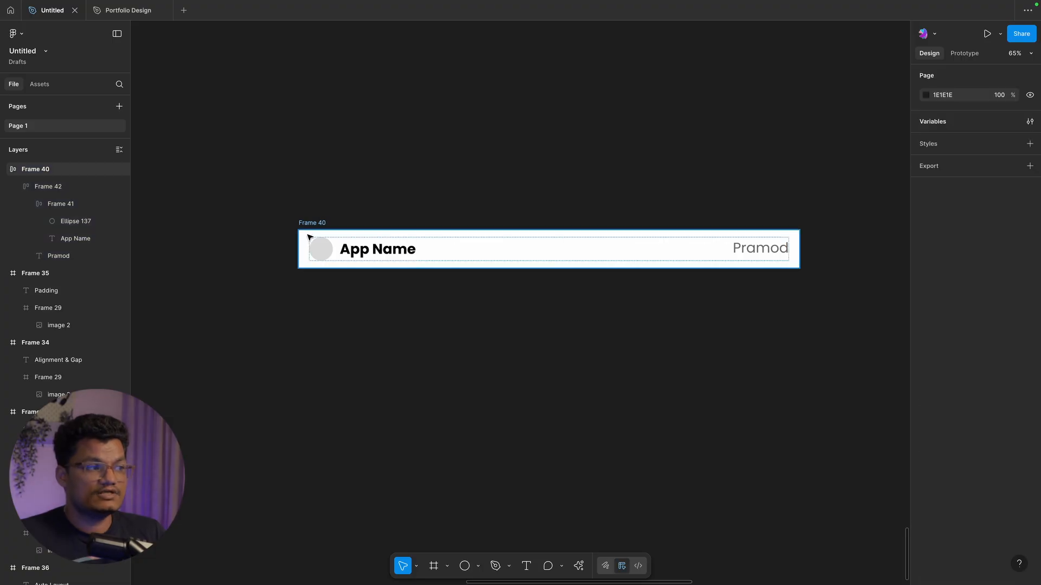
click(310, 226)
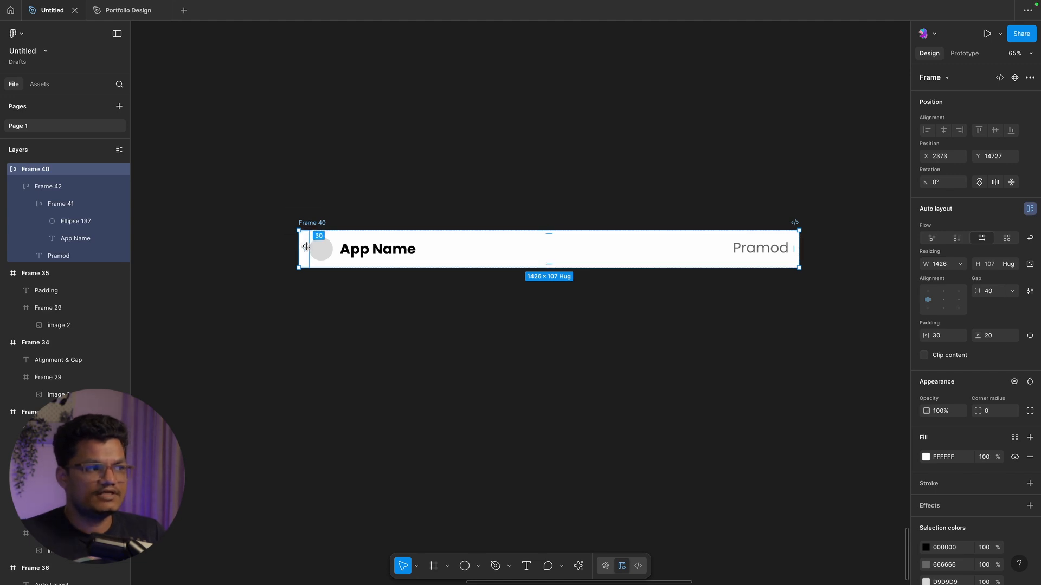
click(307, 247)
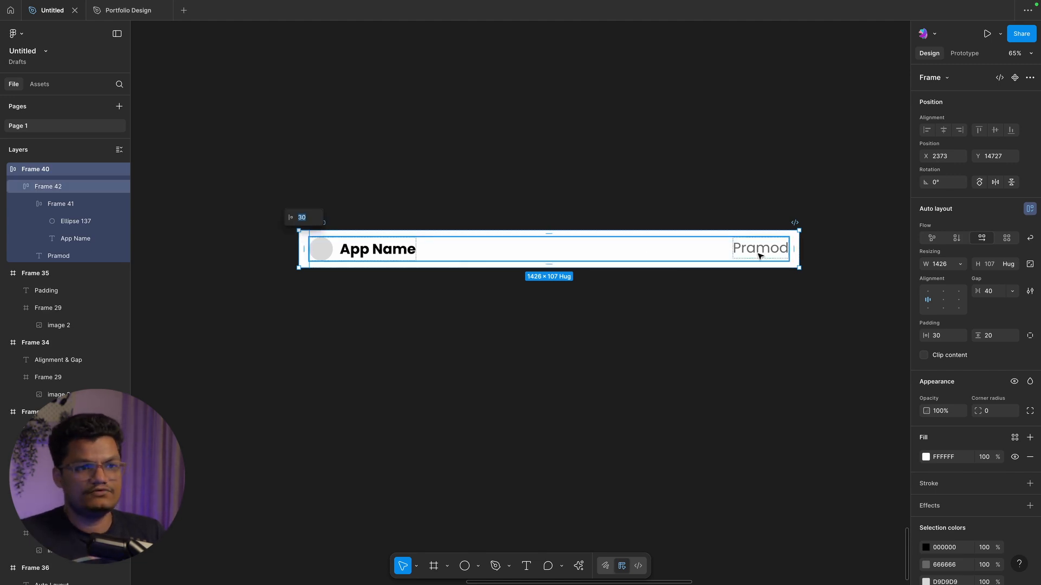
click(793, 246)
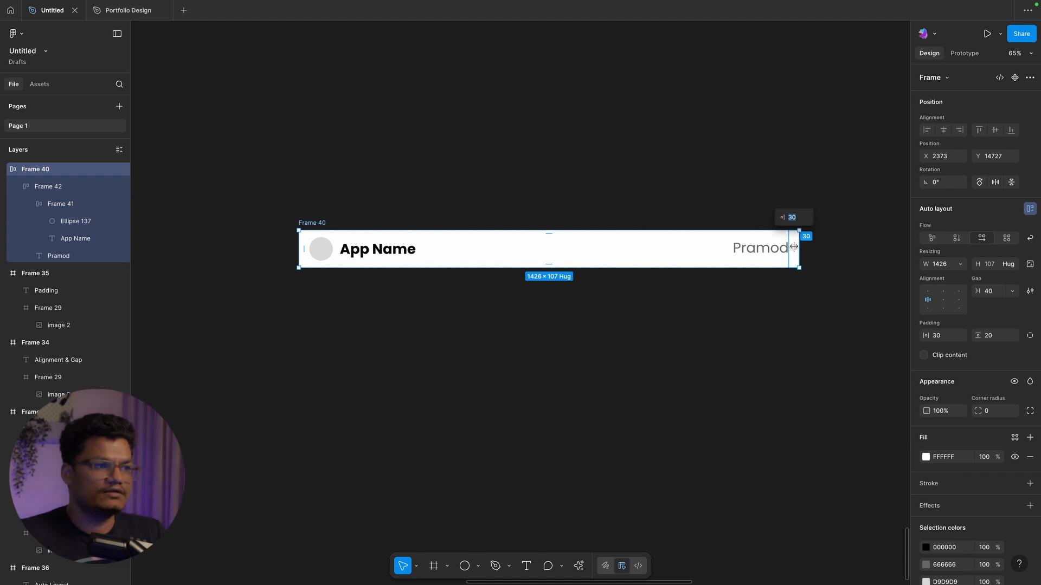
click(549, 233)
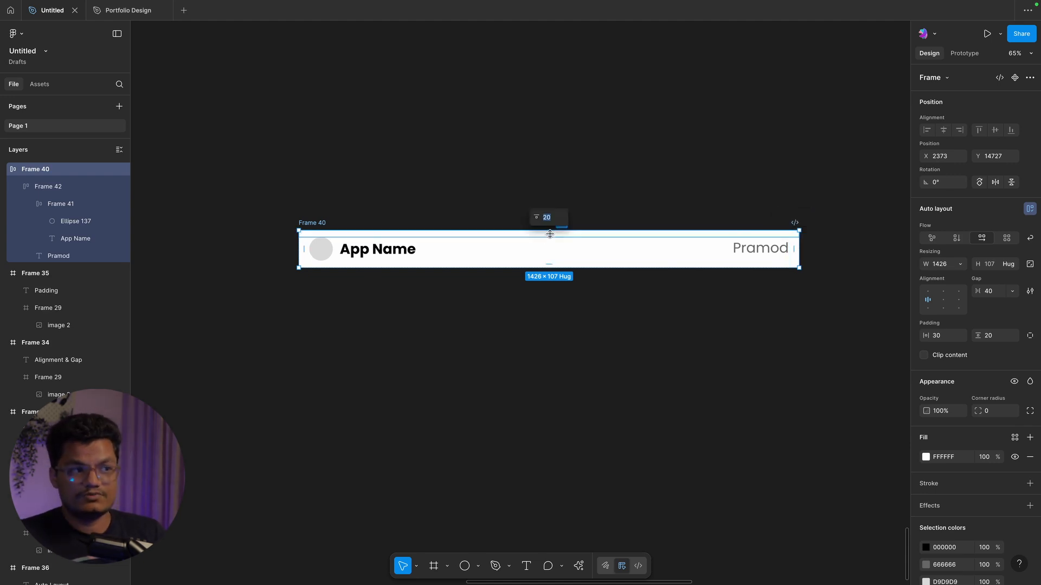
- Duplicate the finished App Name bar frame
click(356, 216)
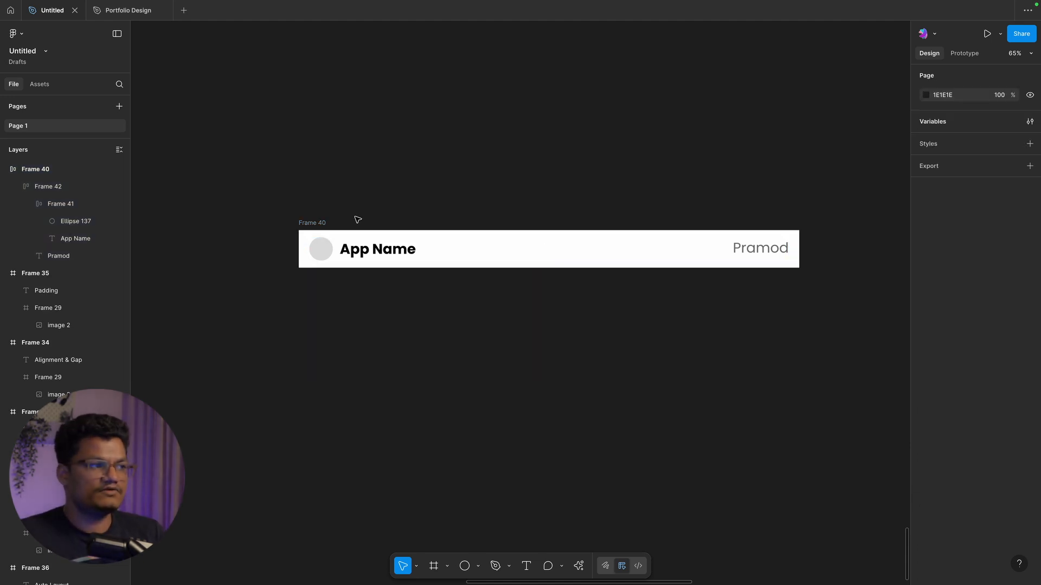
click(319, 223)
key(ctrl+d)
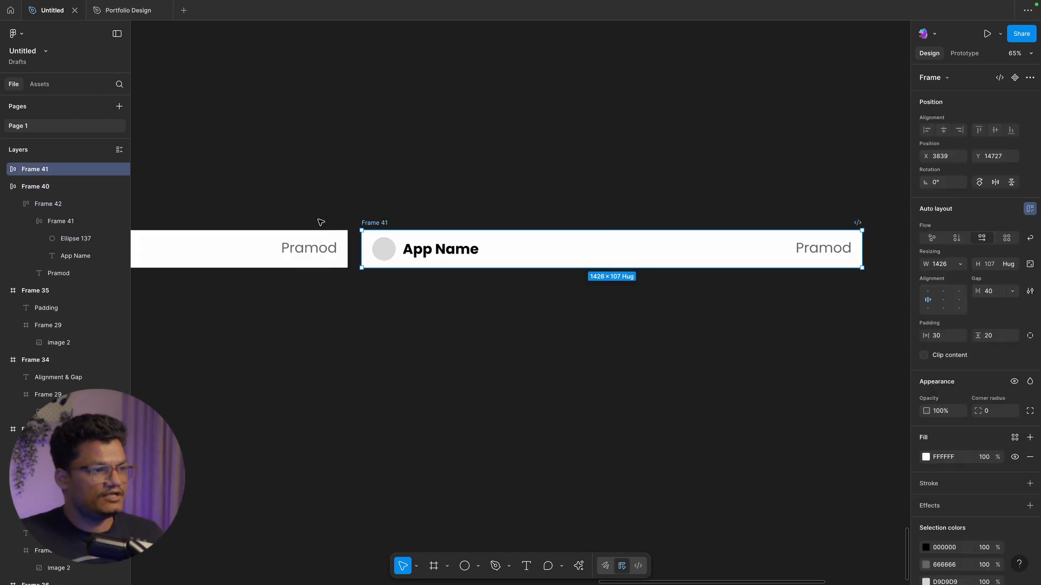
- Wrap both App Name bars in one auto layout frame and set its flow to vertical
scroll(434, 227, left, 3)
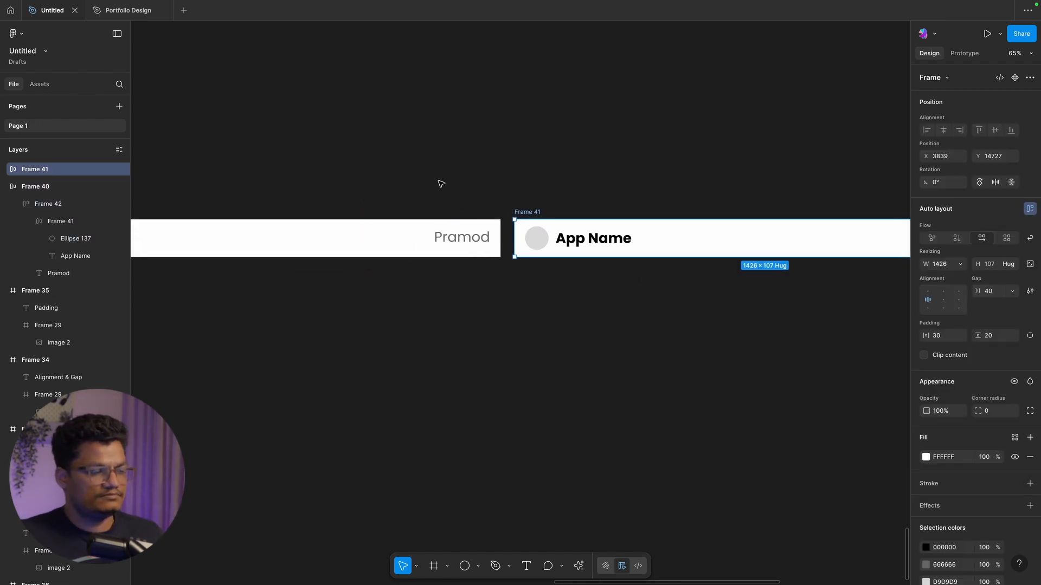
scroll(439, 182, down, 3)
shift+click(247, 191)
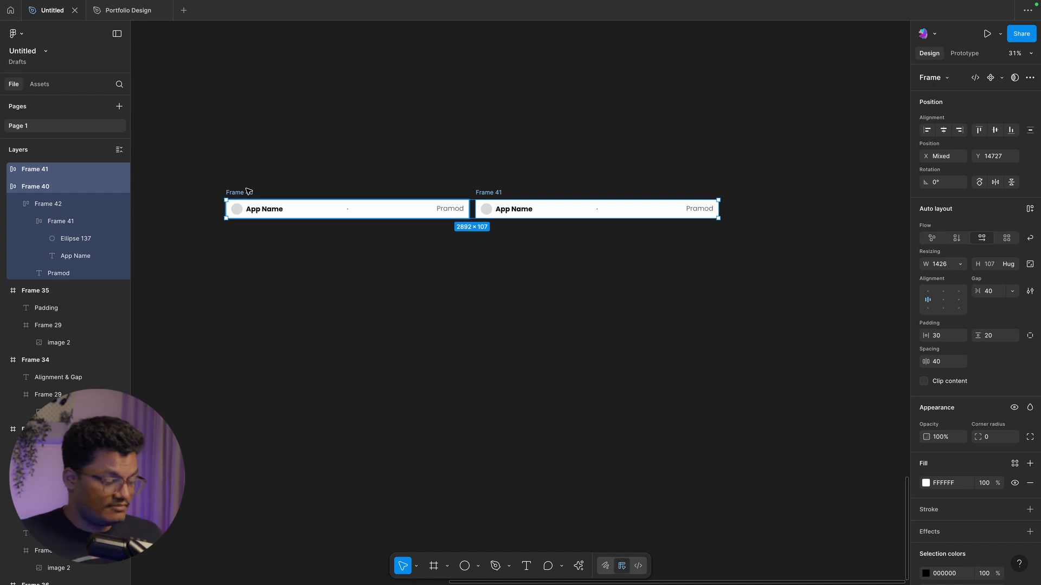
key(shift+a)
click(957, 242)
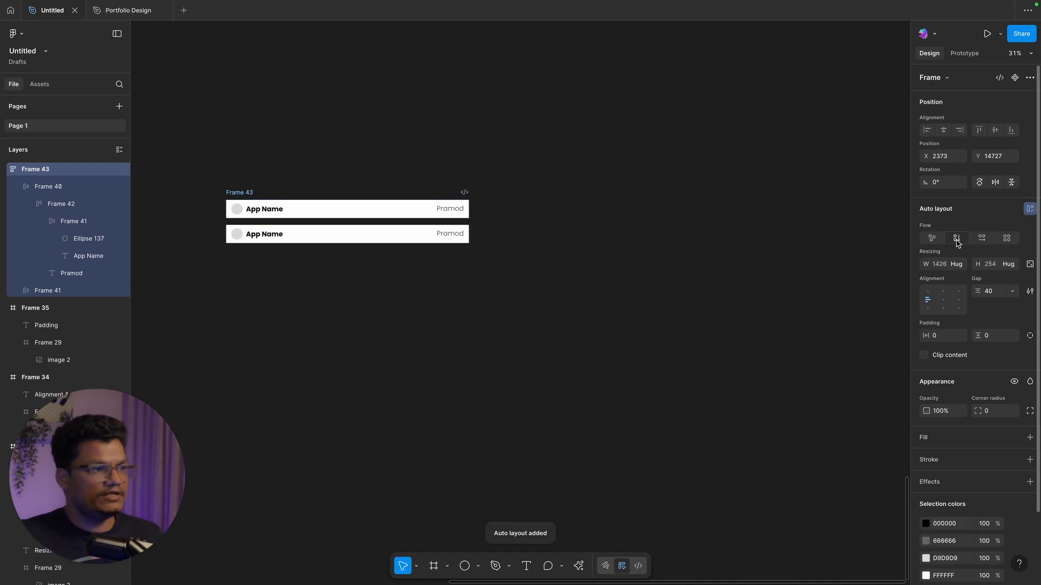
- Select the new outer frame and check the gap between the two stacked bars on the canvas
click(212, 151)
scroll(396, 215, left, 3)
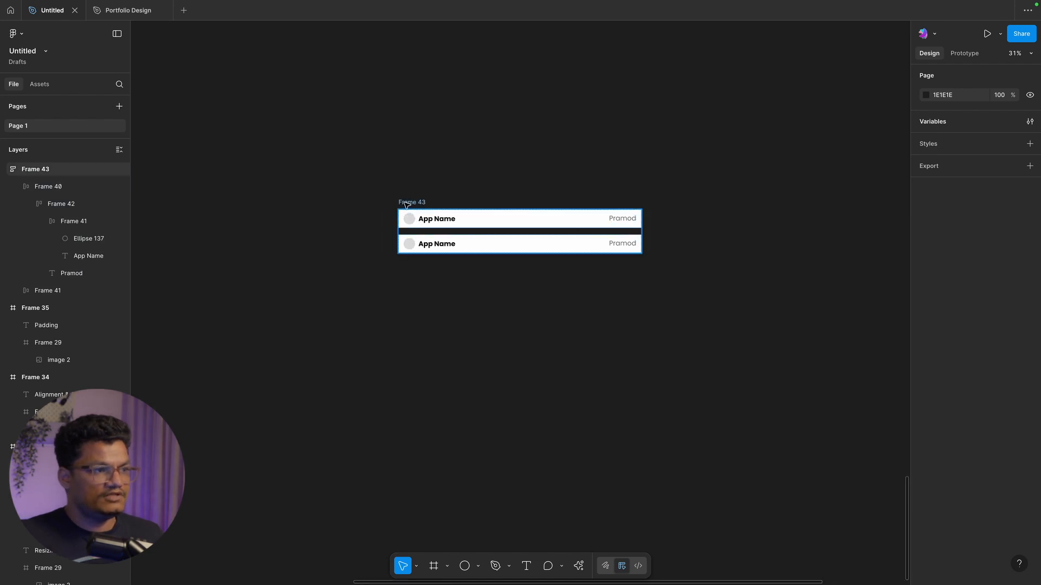
click(395, 214)
scroll(396, 214, up, 3)
click(606, 252)
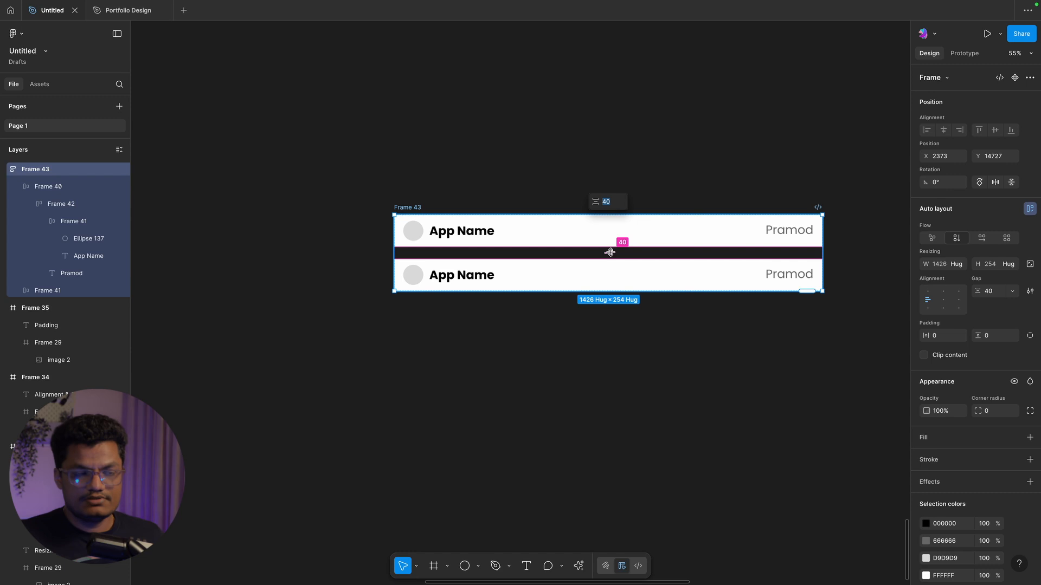
- Add a white FFFFFF fill to the outer frame that holds both bars
click(522, 234)
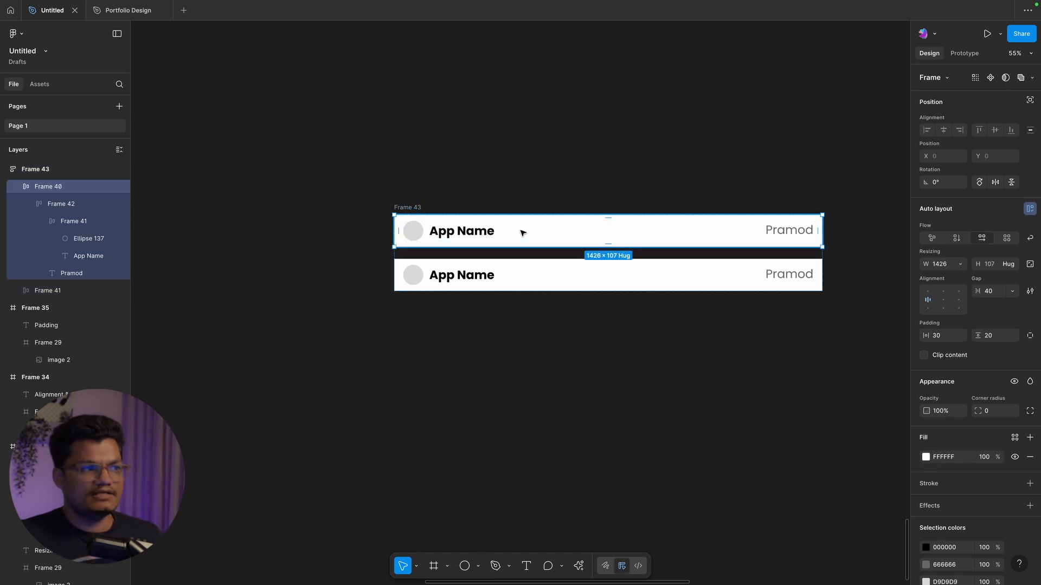
key(shift+Return)
click(928, 437)
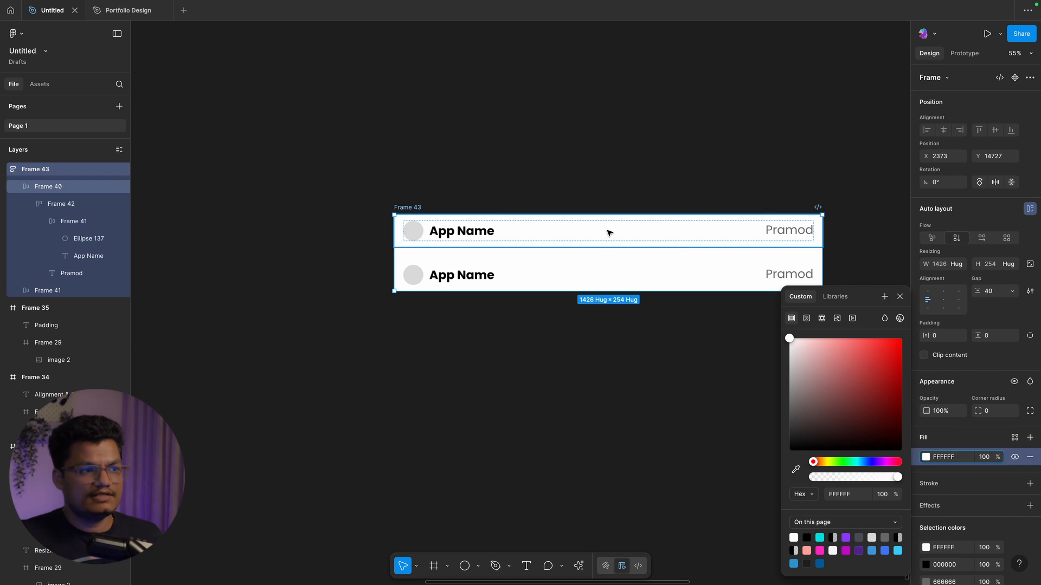
- Change the fill of both App Name bars to the grey C1C1C1
click(609, 233)
shift+click(693, 276)
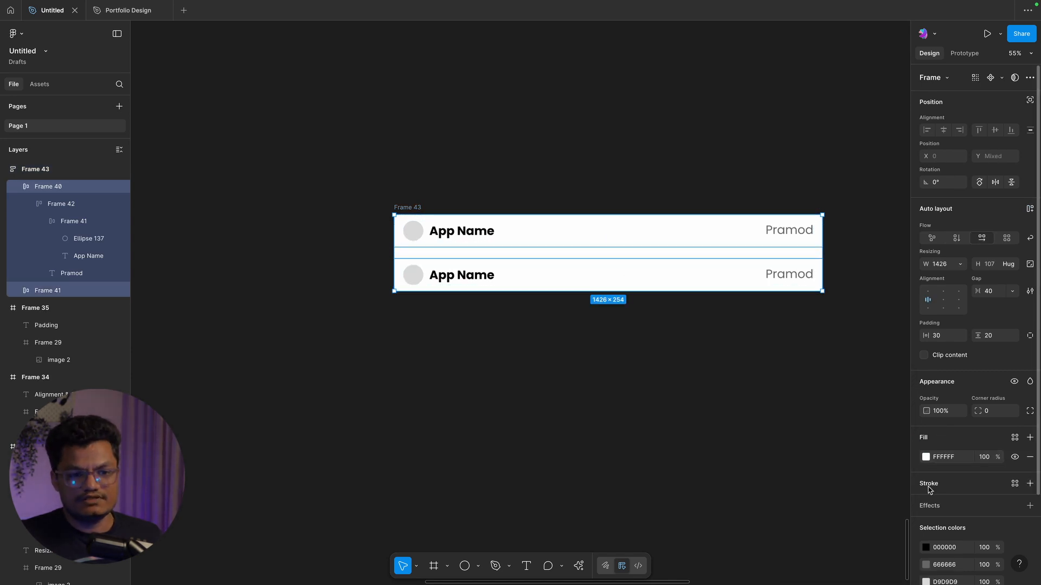
click(926, 457)
click(812, 357)
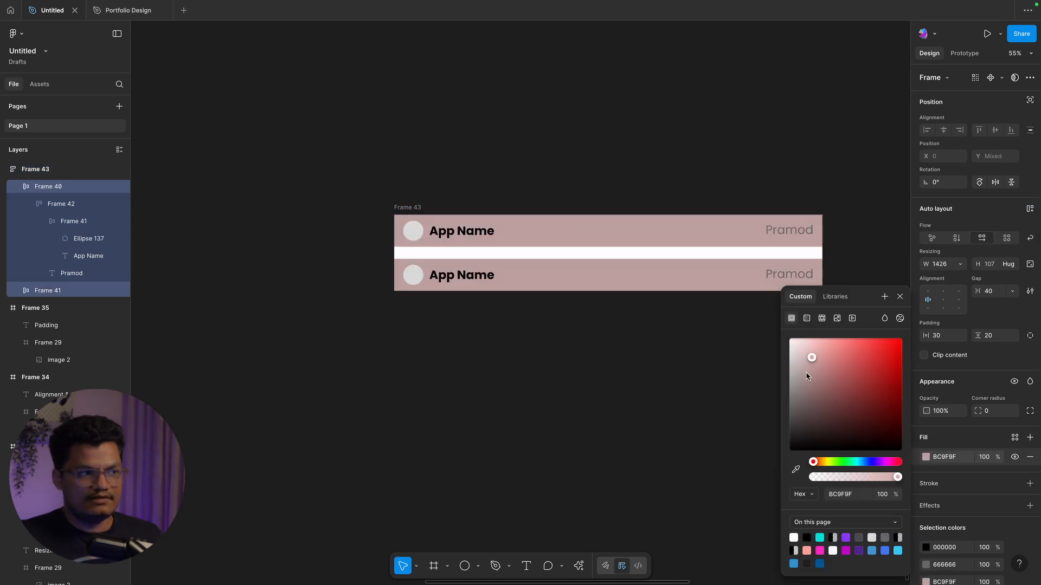
drag(806, 372, 787, 371)
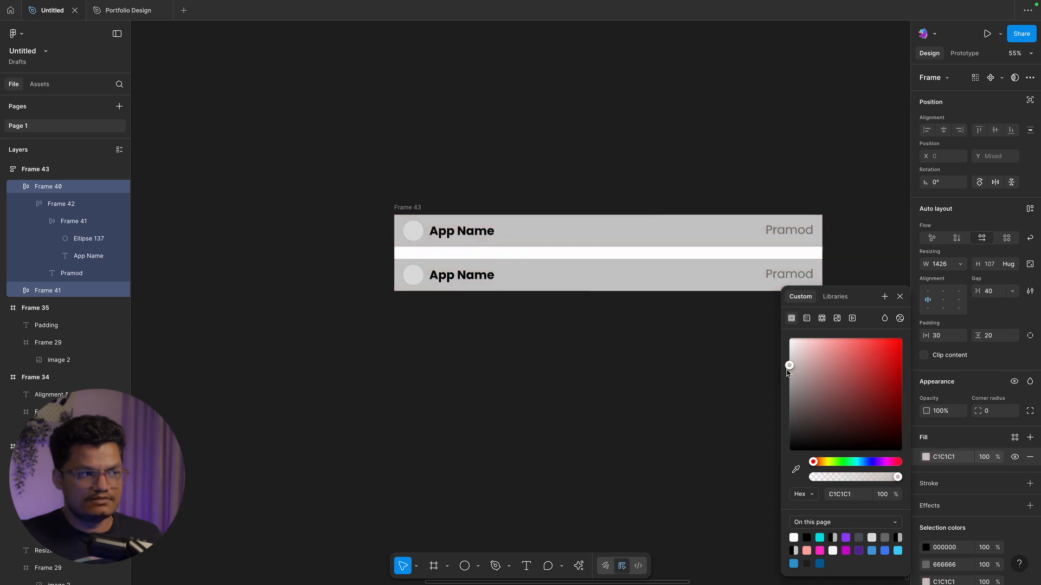
click(477, 190)
- Set the outer frame's horizontal padding to 29 and vertical padding to 36
click(407, 206)
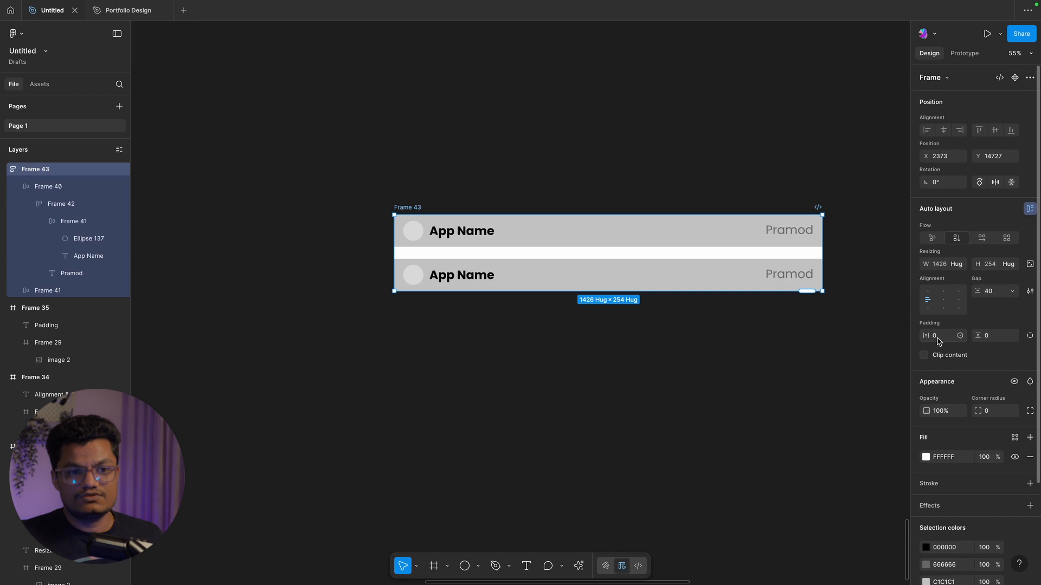
drag(930, 336, 1015, 333)
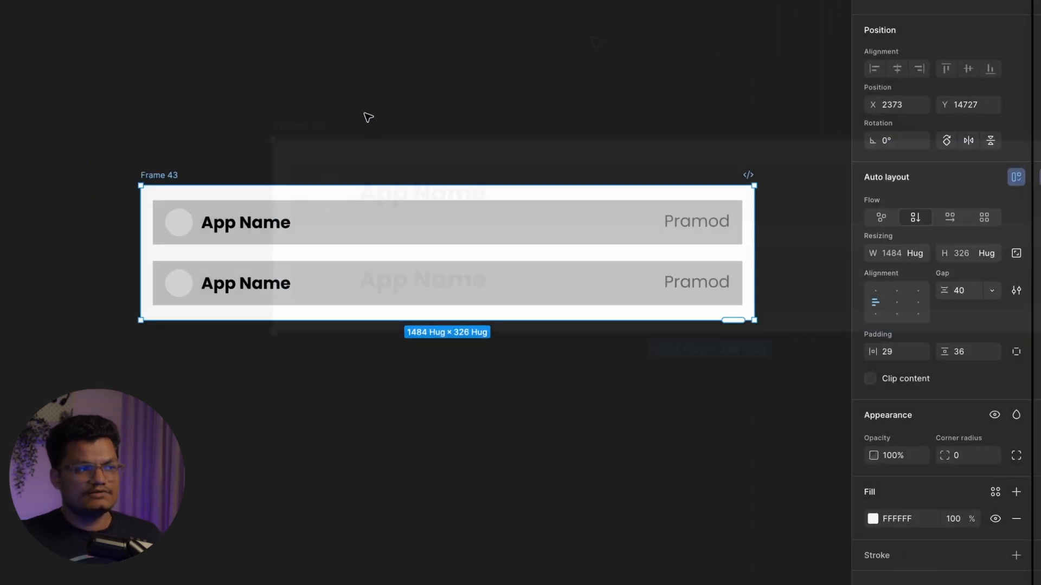
click(556, 163)
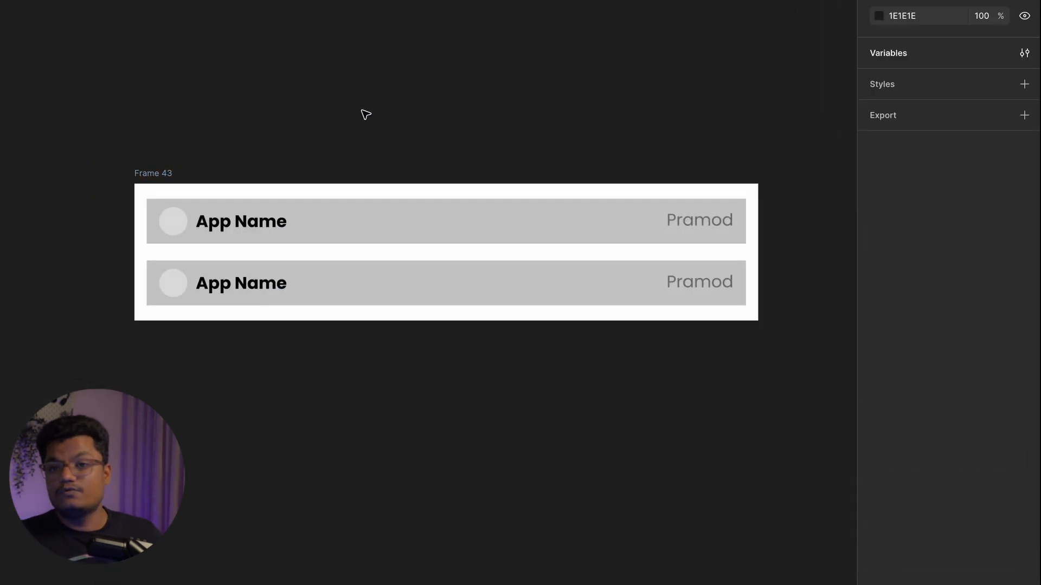
- Show the outer frame's individual padding values and inspect the left, top, right and bottom sides in turn
click(146, 173)
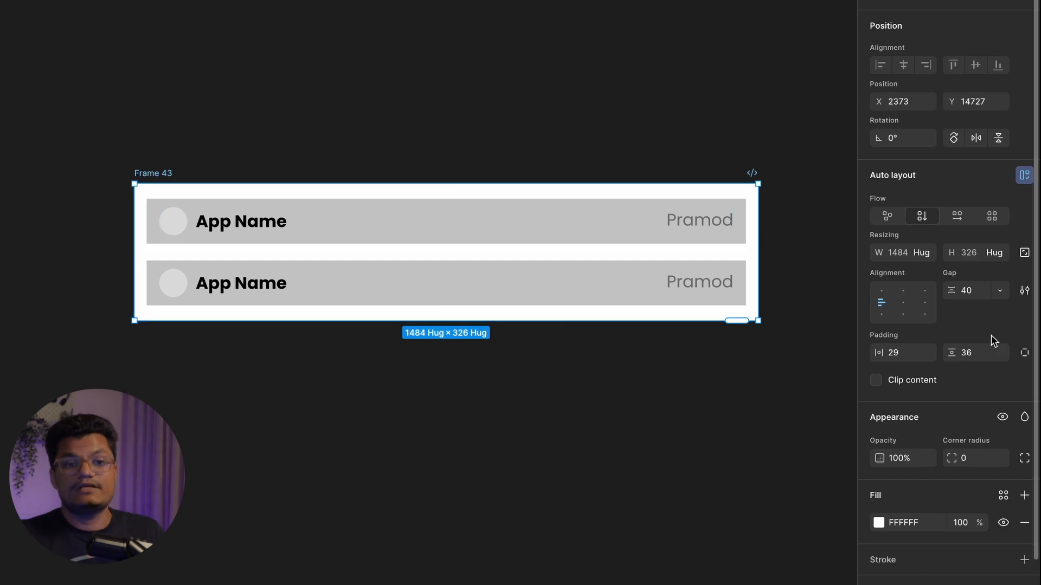
click(1024, 353)
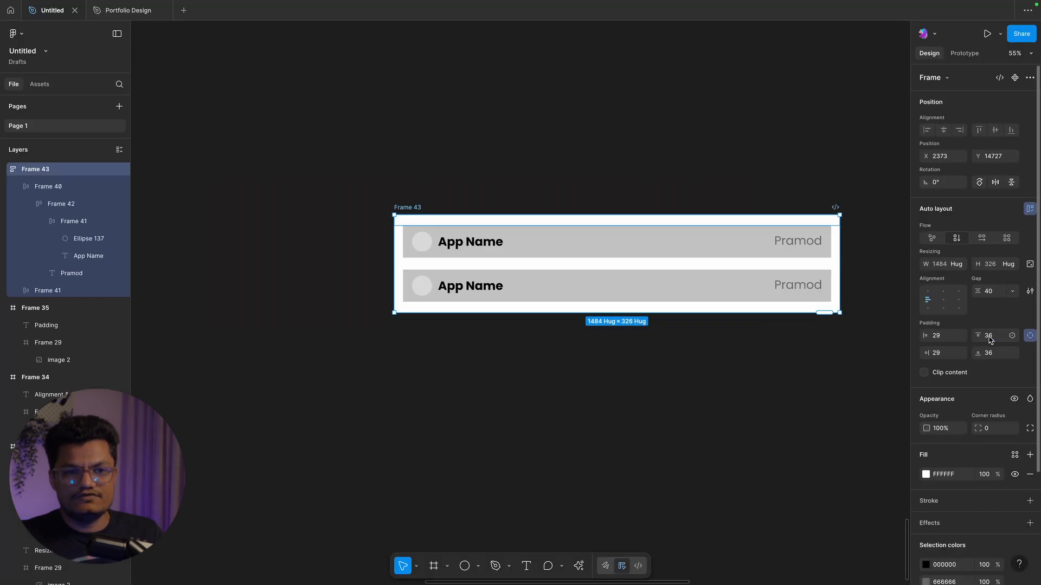
click(939, 338)
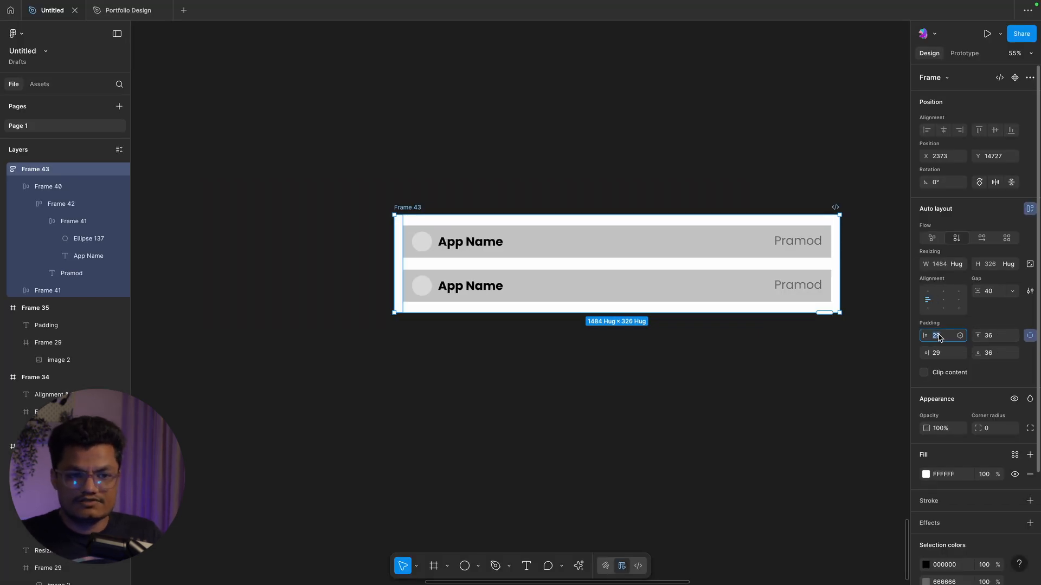
click(1003, 341)
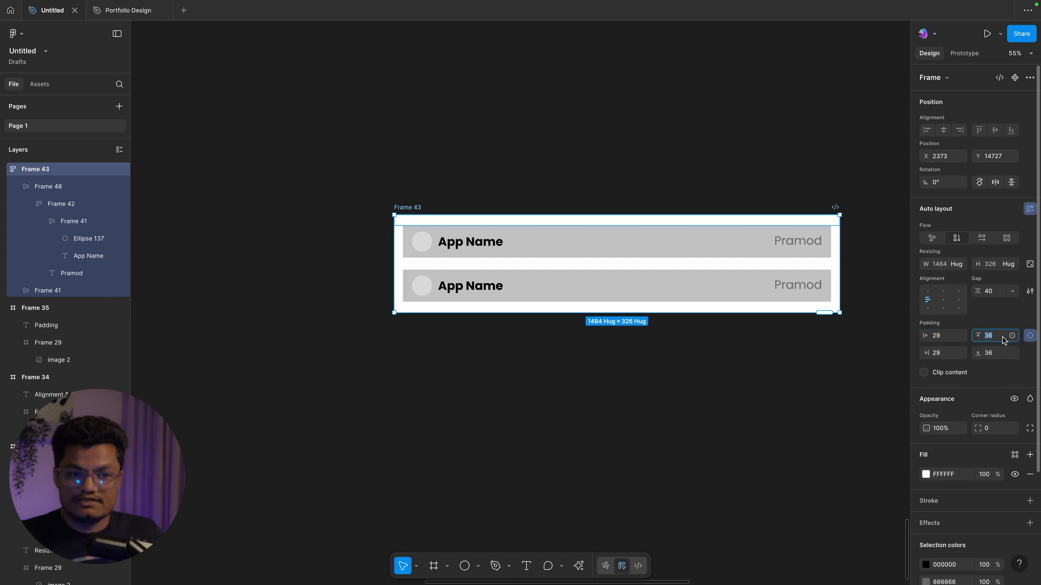
click(951, 360)
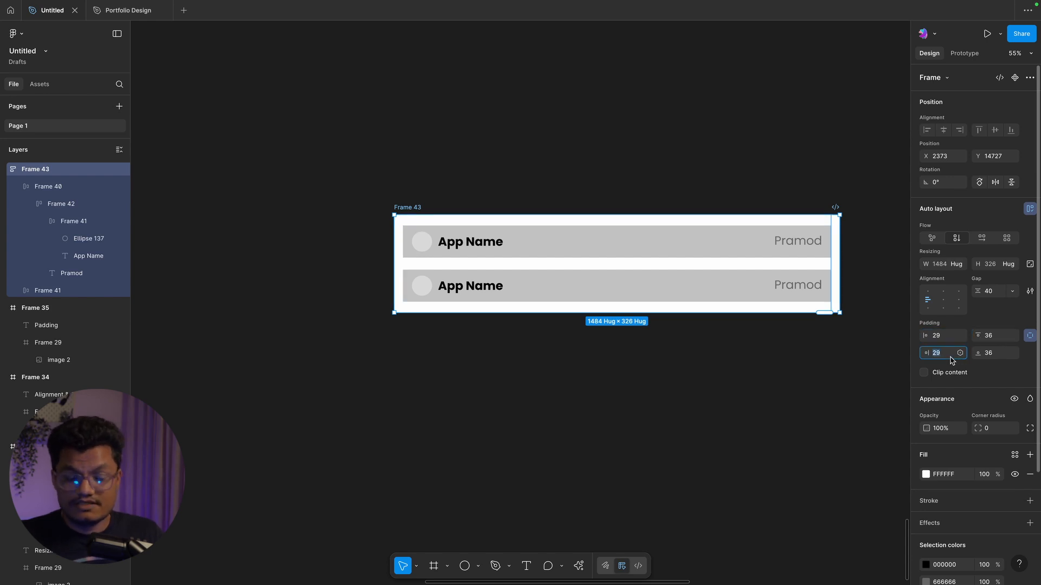
click(994, 356)
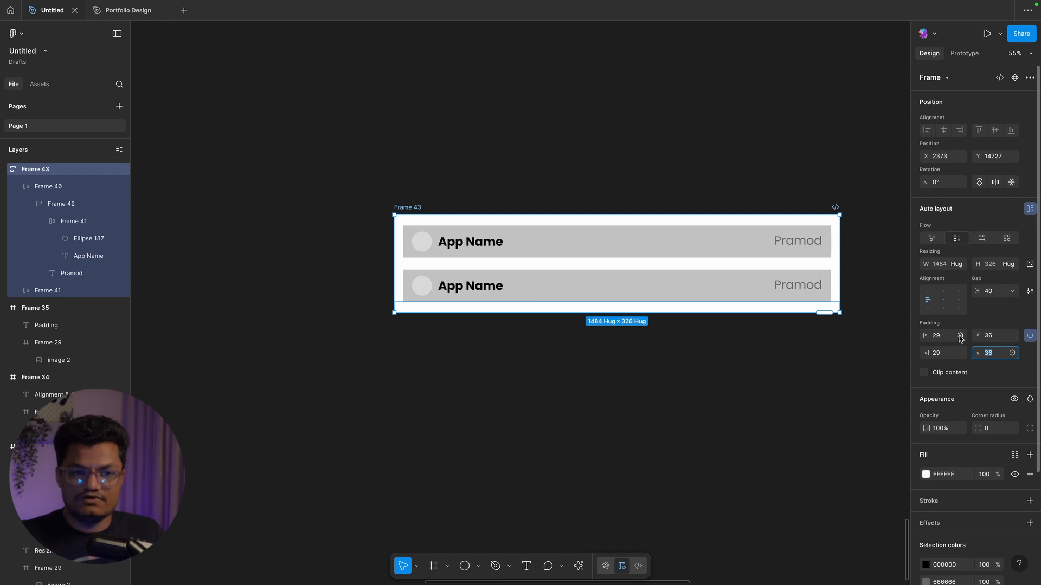
- Open the variable choices for the outer frame's left padding
click(960, 336)
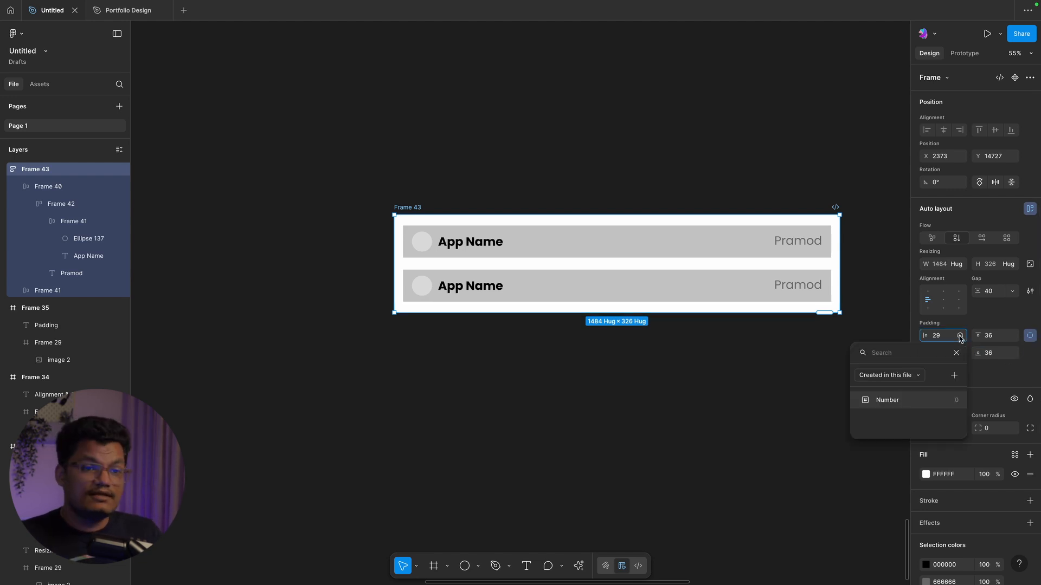